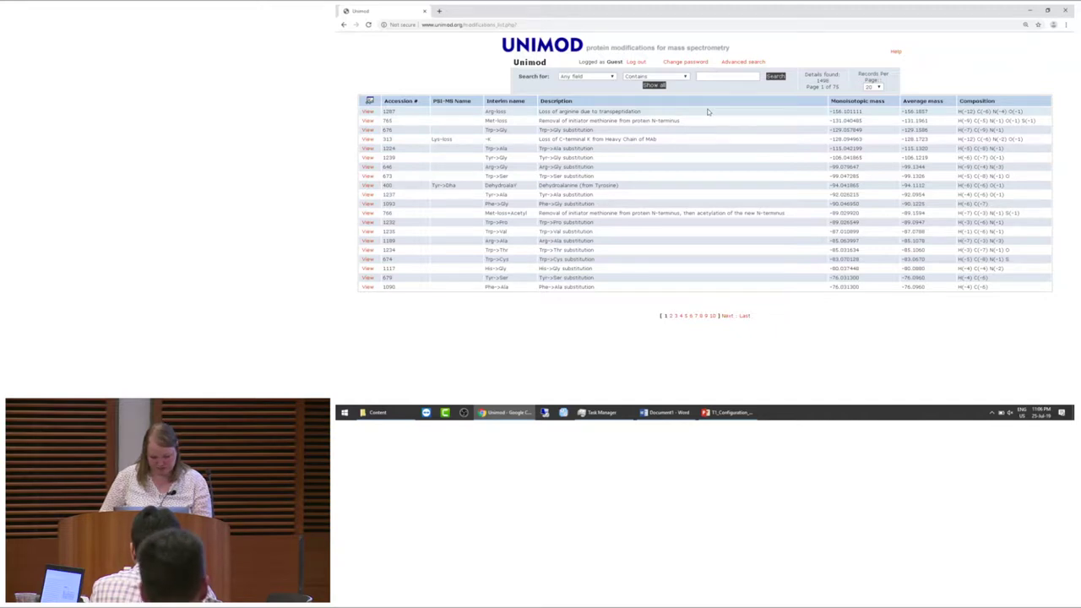
# Search Unimod for 'Dehydroalanine', taken from the slide title.
pyautogui.hotkey('alt', 'Tab')
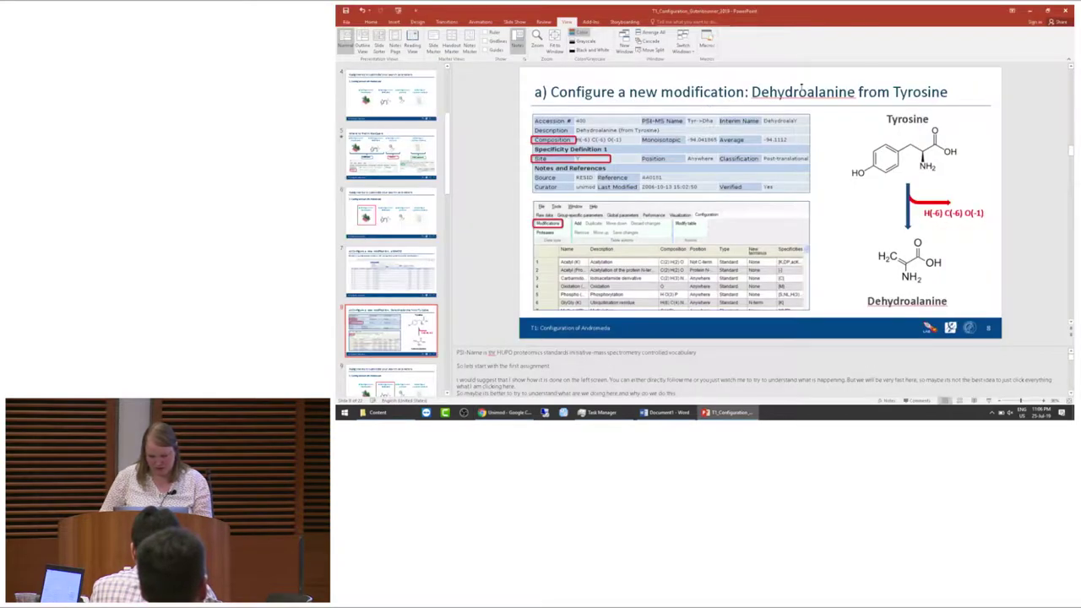
pyautogui.doubleClick(802, 93)
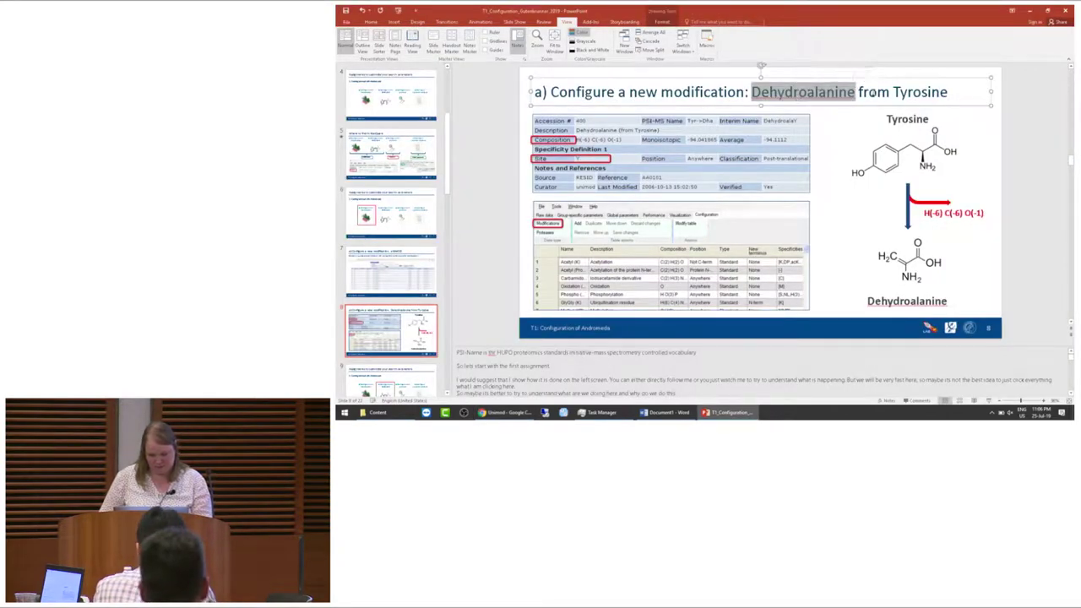
pyautogui.hotkey('alt', 'Tab')
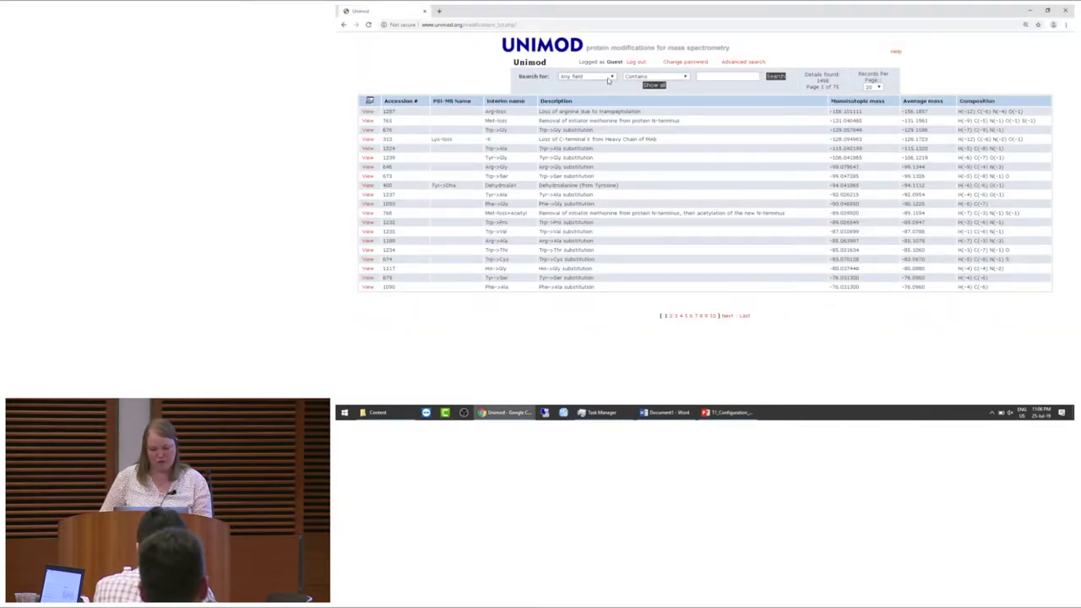
pyautogui.click(705, 76)
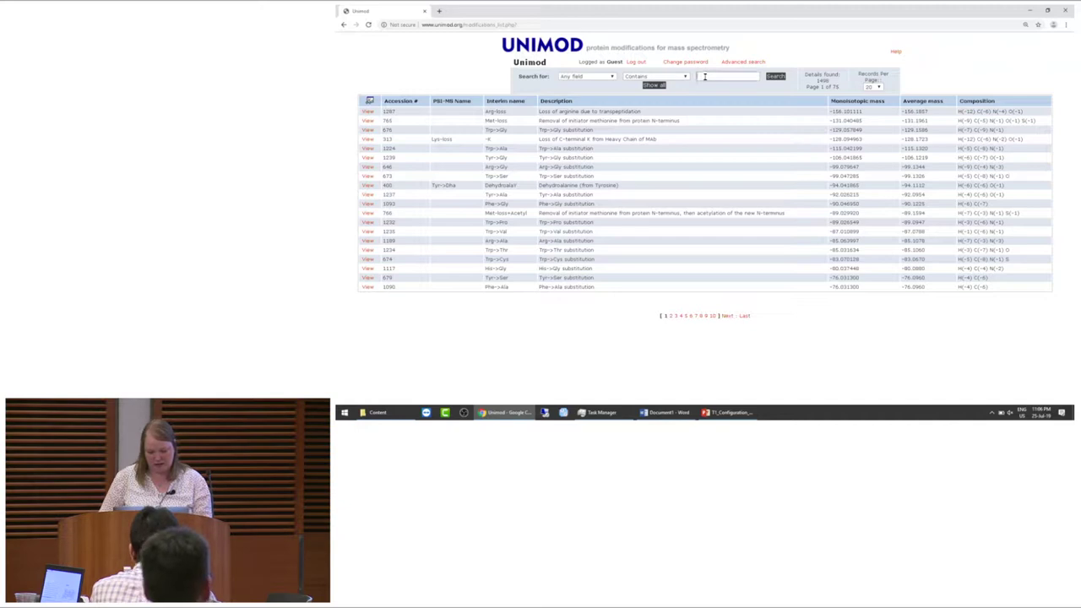
pyautogui.write('Dehydroalanine')
pyautogui.click(774, 78)
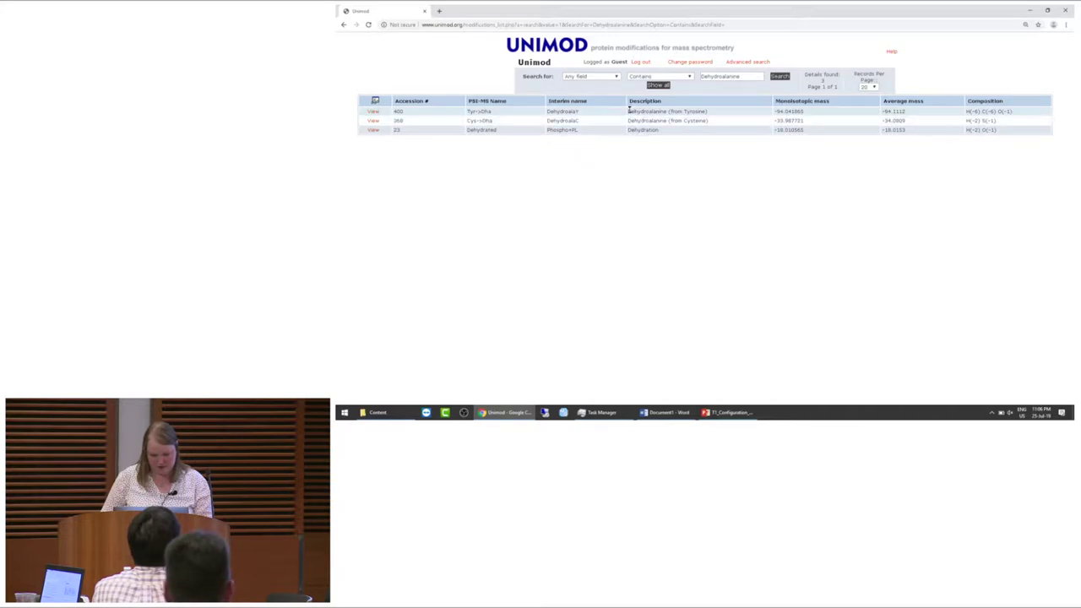
# View Unimod accession 400, Dehydroalanine (from Tyrosine), then go back to the presentation.
pyautogui.moveTo(629, 111); pyautogui.dragTo(717, 109)
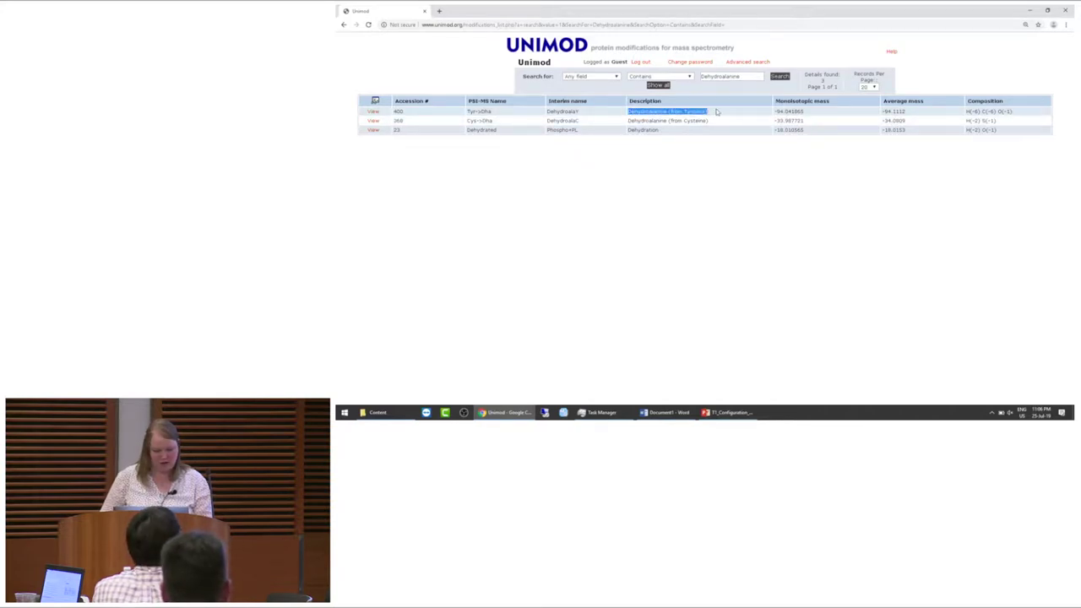
pyautogui.click(373, 111)
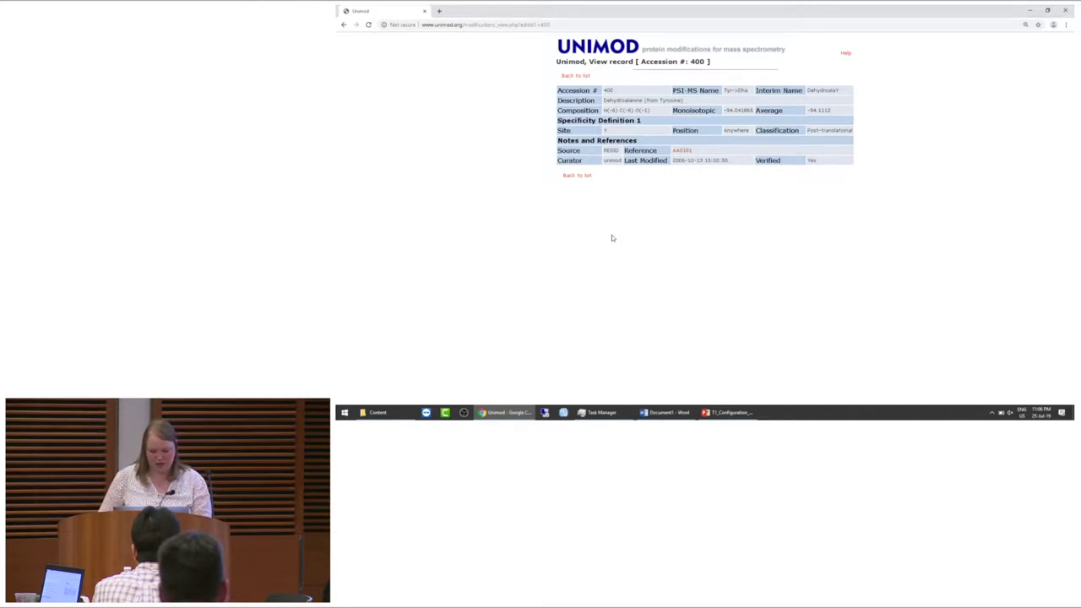
pyautogui.hotkey('alt', 'Tab')
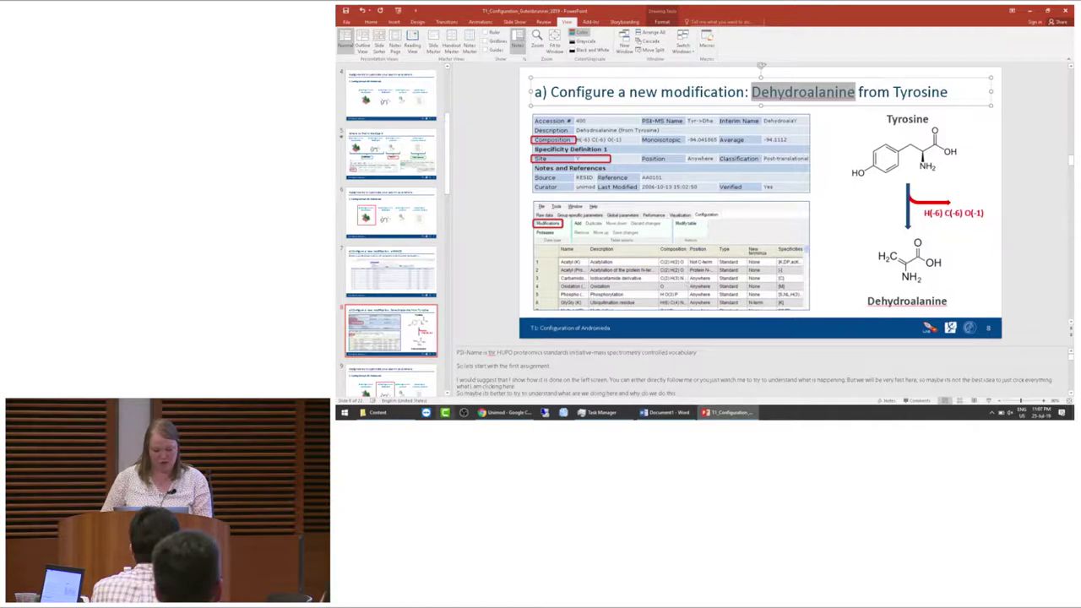
# Launch MaxQuant 1.6.7.0 from the software > MaxQuant folder in File Explorer.
pyautogui.click(380, 414)
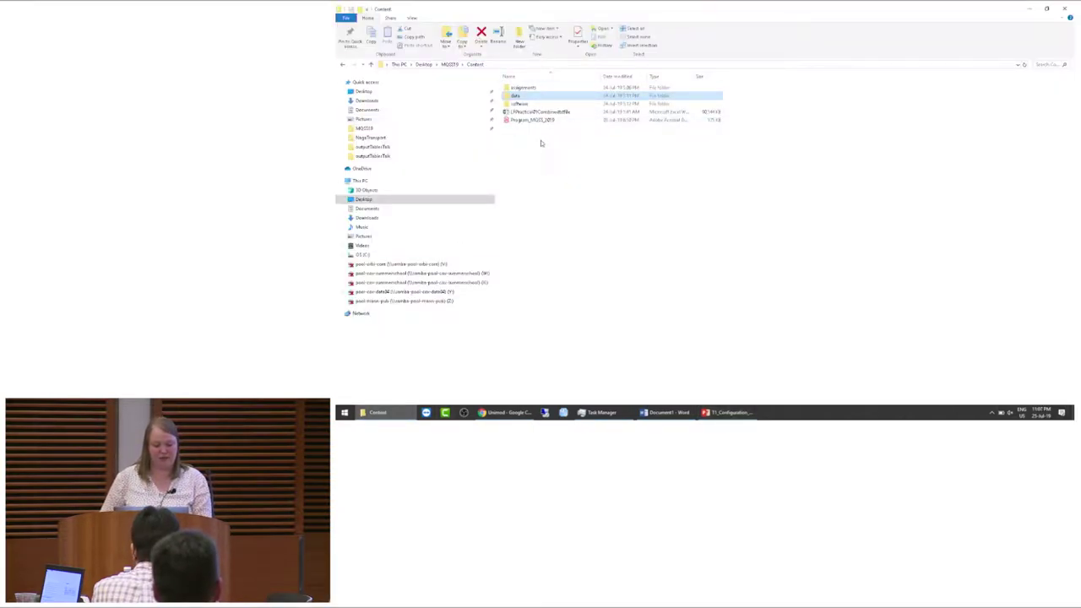
pyautogui.click(521, 104)
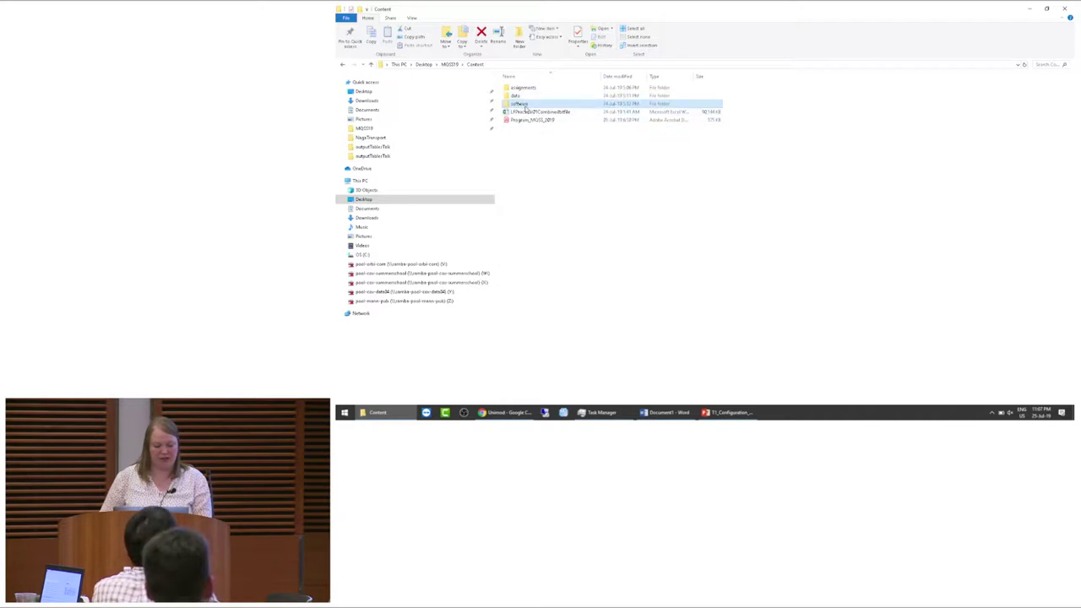
pyautogui.doubleClick(524, 105)
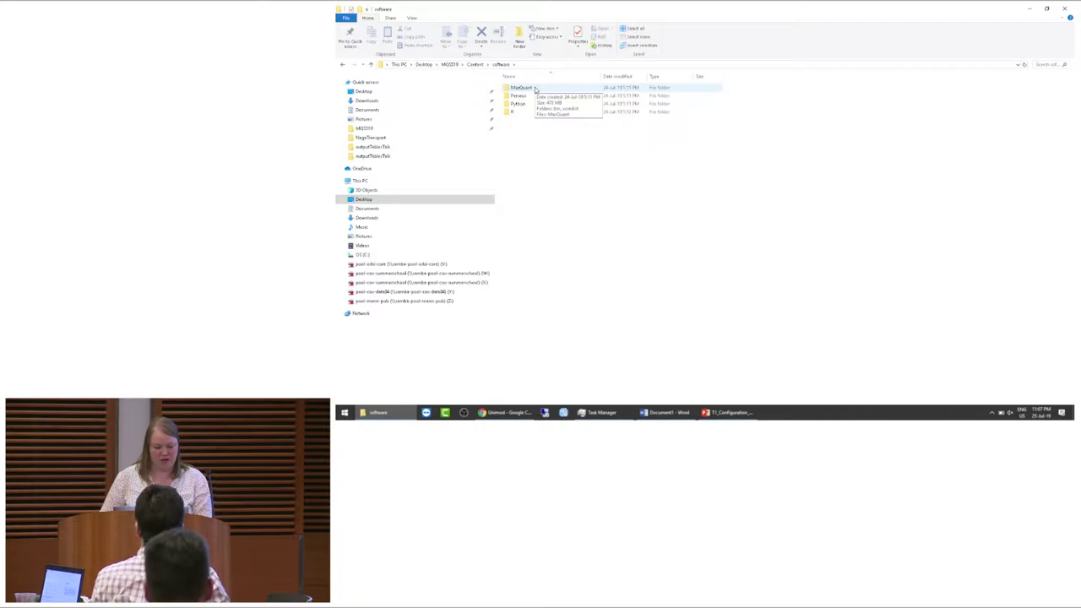
pyautogui.doubleClick(534, 88)
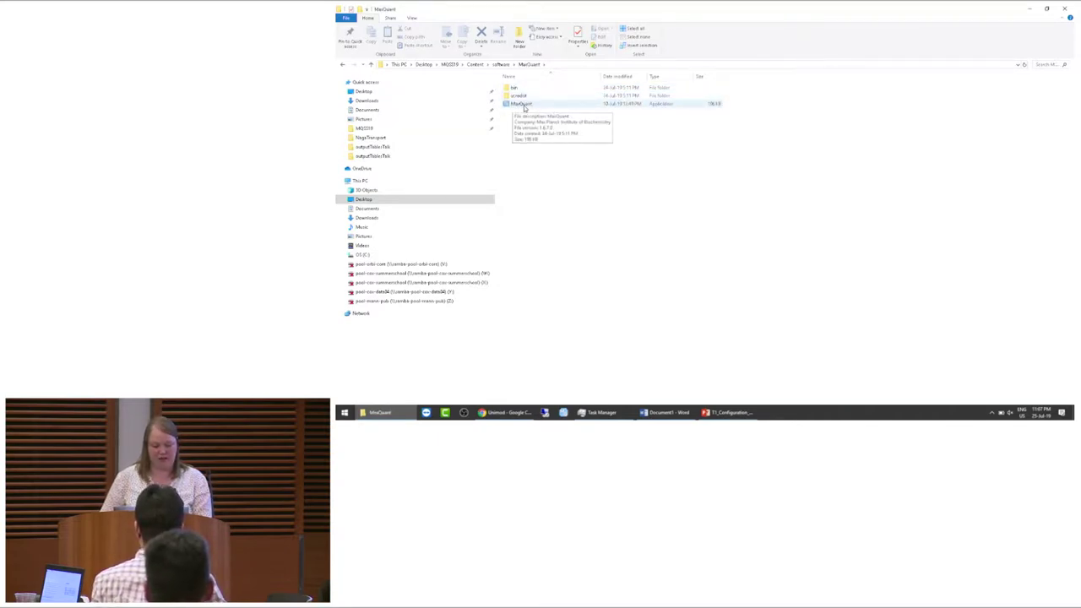
pyautogui.click(524, 105)
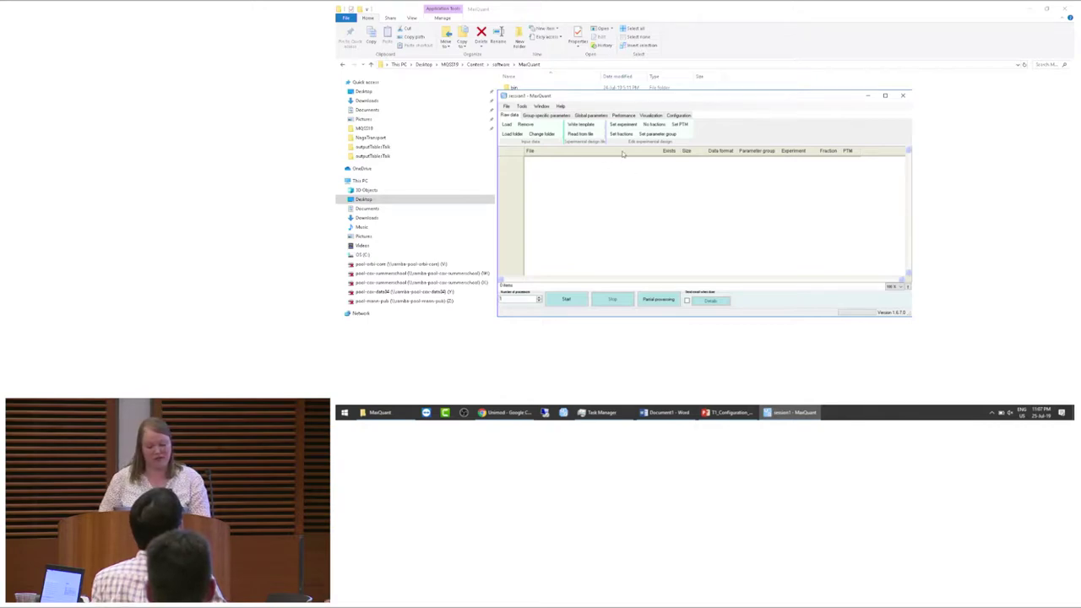
# Show the Configuration modifications table in a maximized window with a wider Name column.
pyautogui.click(679, 116)
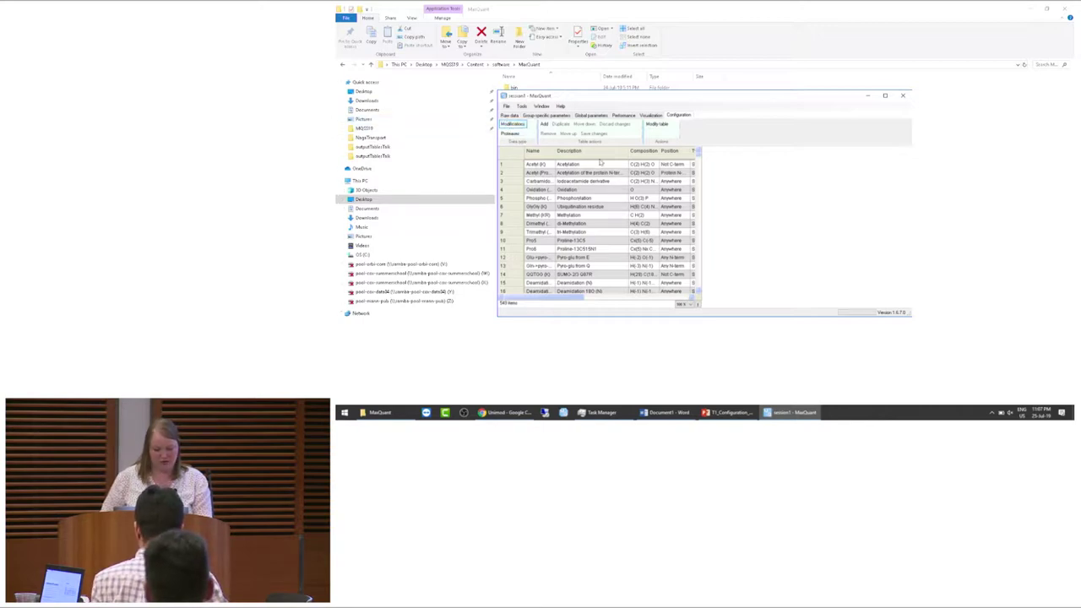
pyautogui.doubleClick(588, 96)
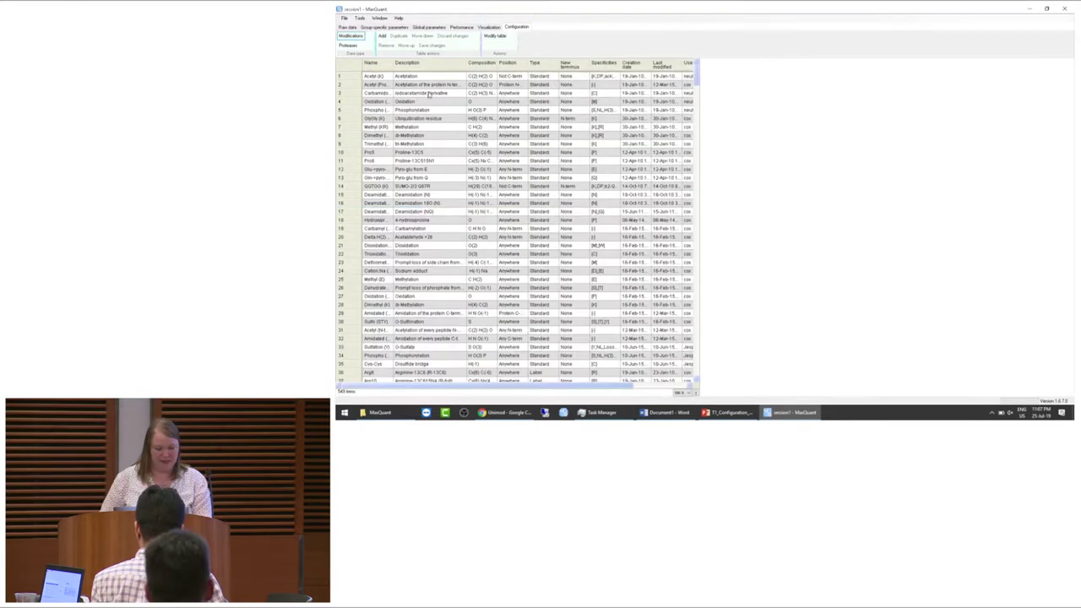
pyautogui.moveTo(392, 64); pyautogui.dragTo(425, 64)
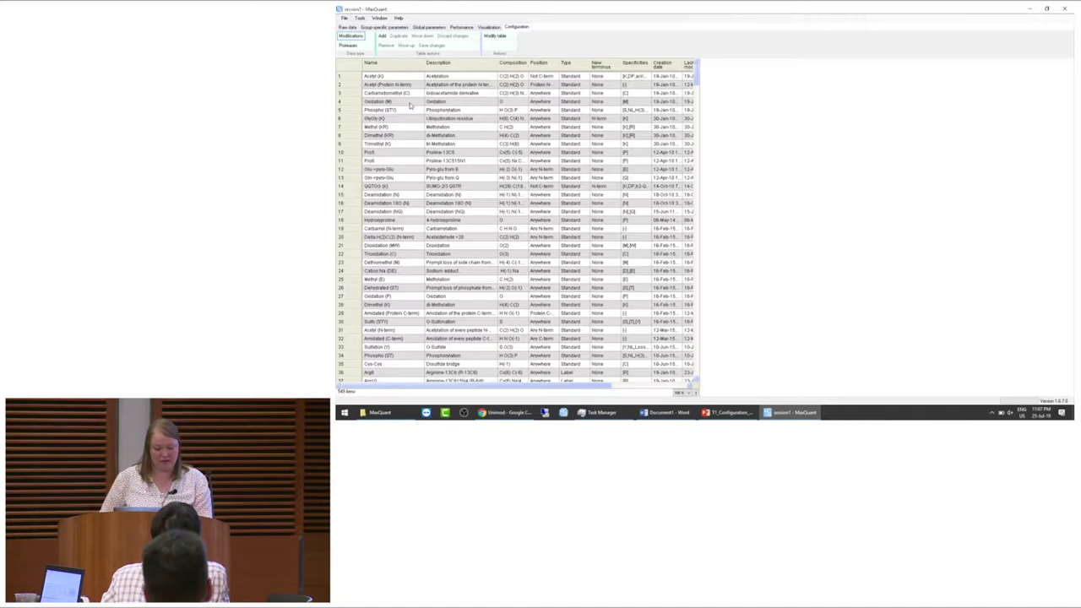
pyautogui.rightClick(411, 105)
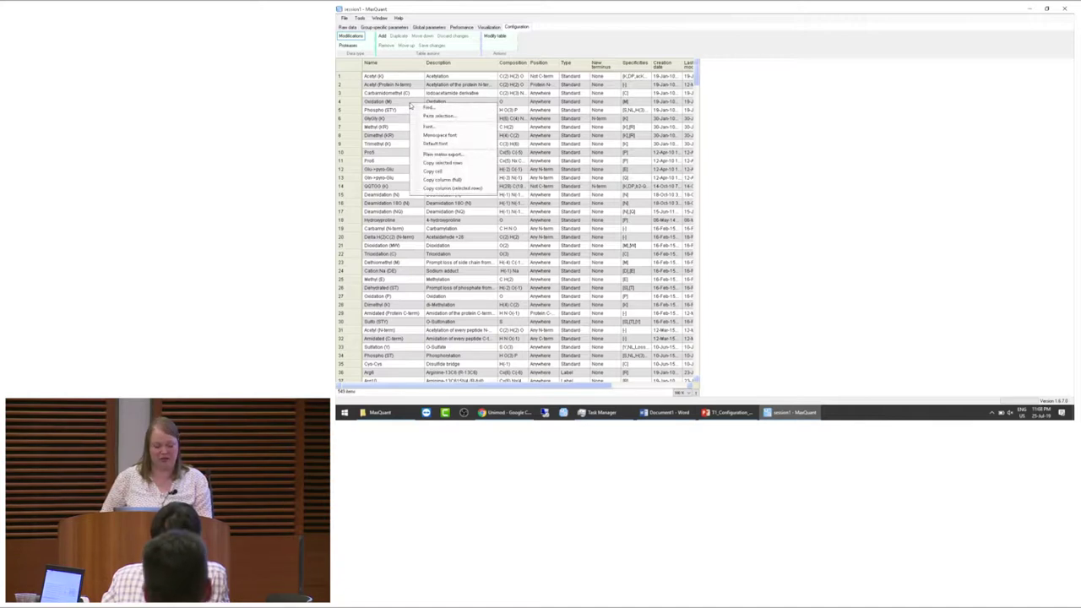
pyautogui.click(456, 110)
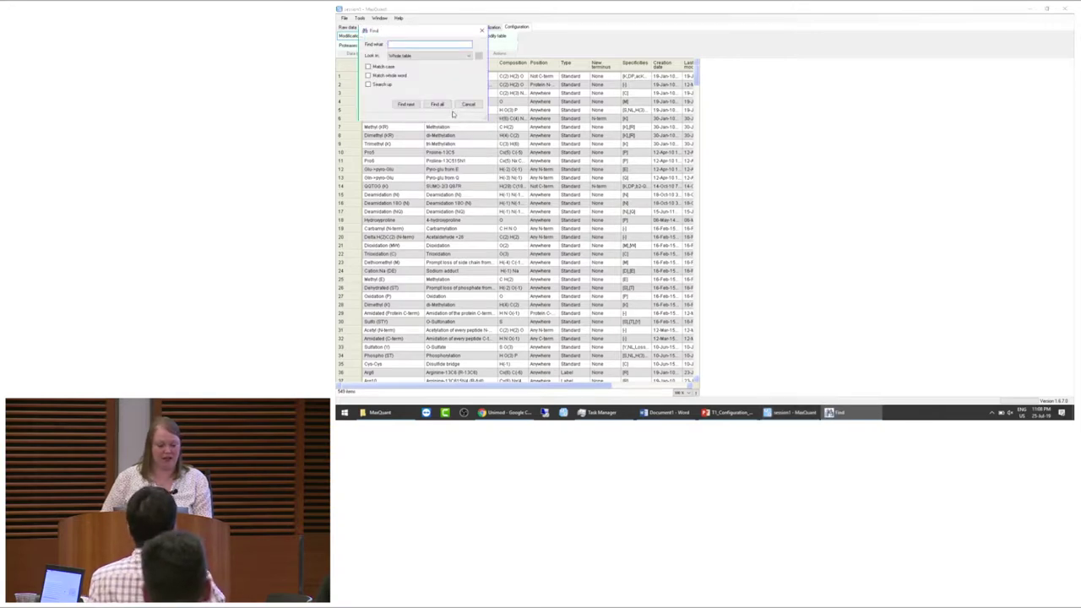
pyautogui.moveTo(418, 34); pyautogui.dragTo(490, 74)
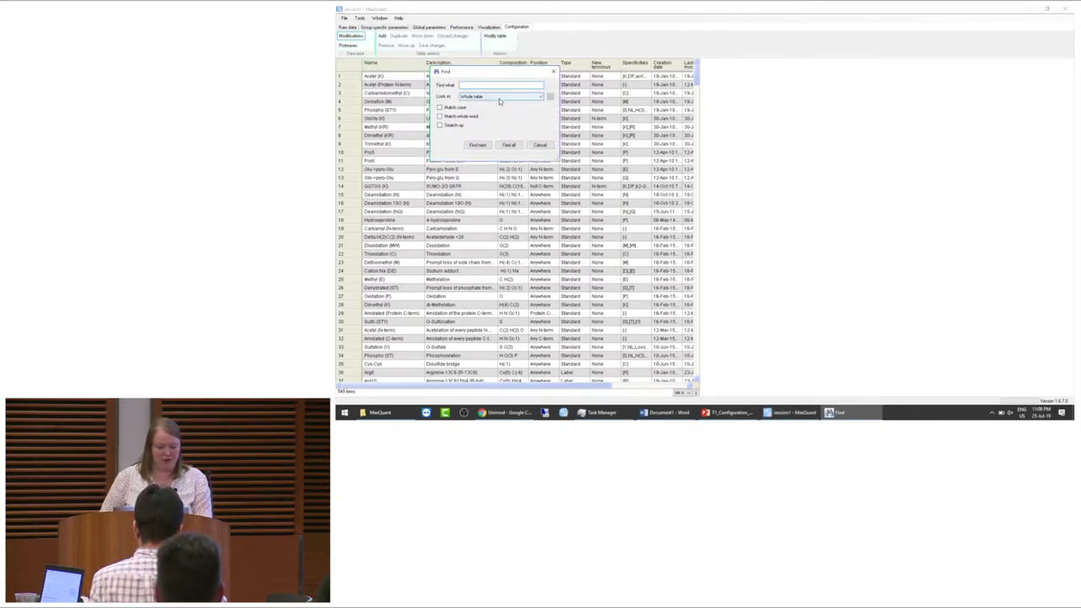
pyautogui.click(499, 98)
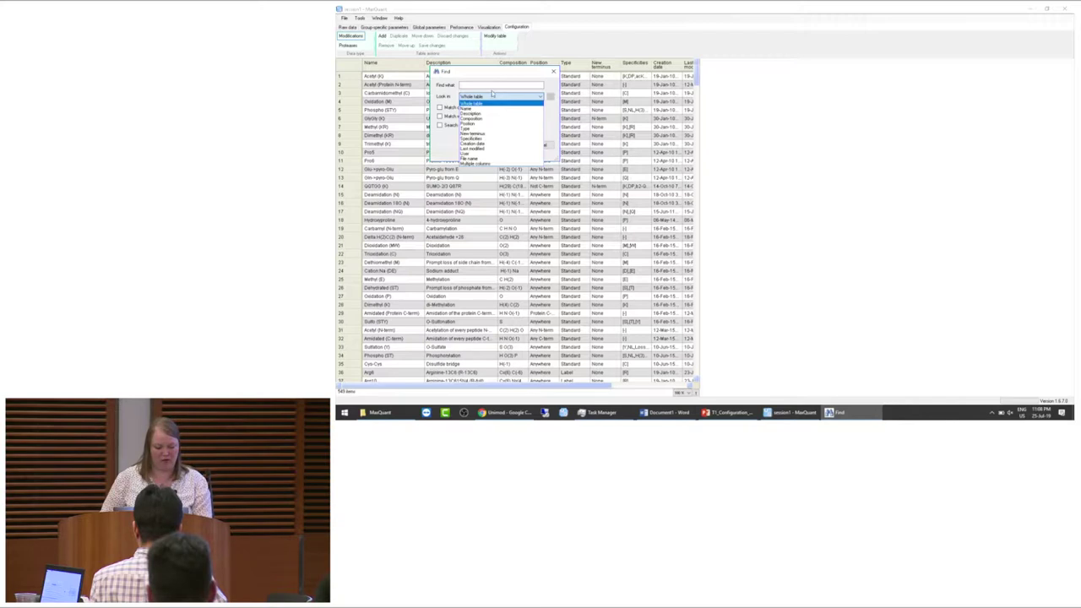
pyautogui.click(490, 85)
pyautogui.write('Dehydroalanine')
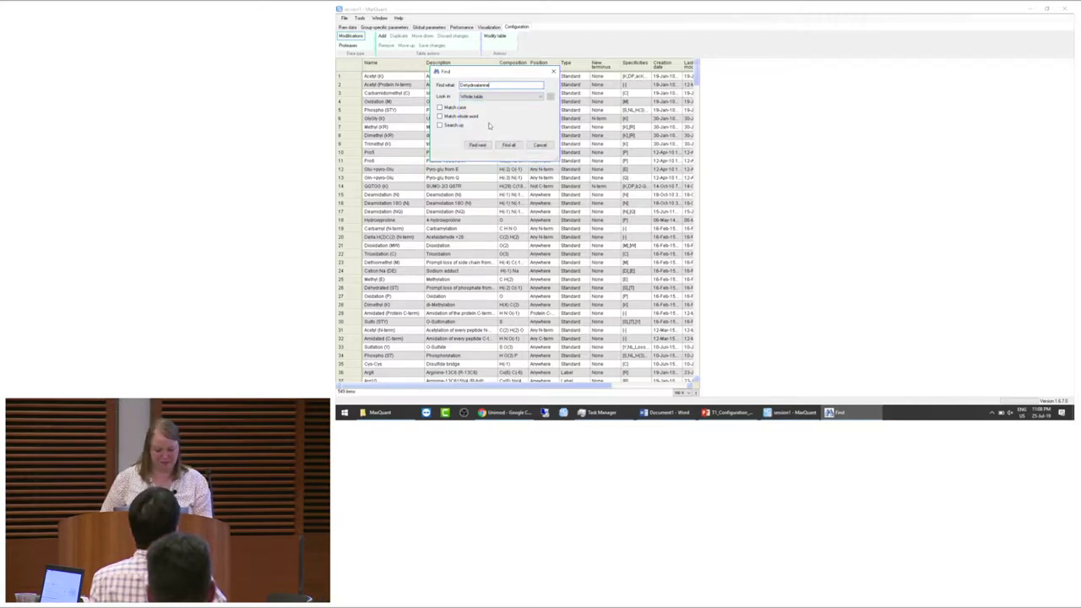
pyautogui.click(508, 147)
pyautogui.click(507, 147)
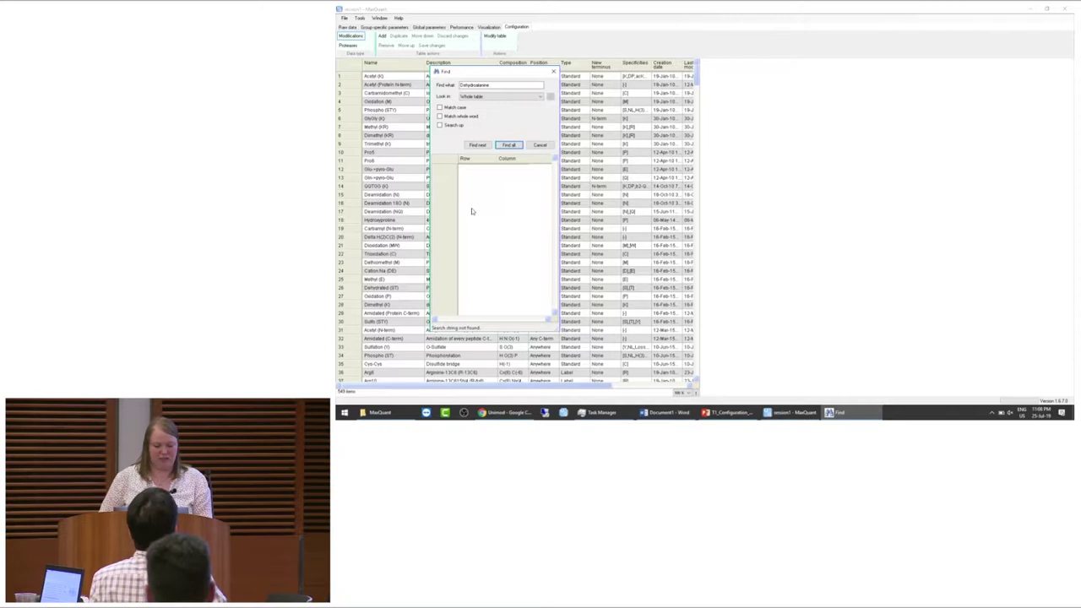
pyautogui.click(539, 145)
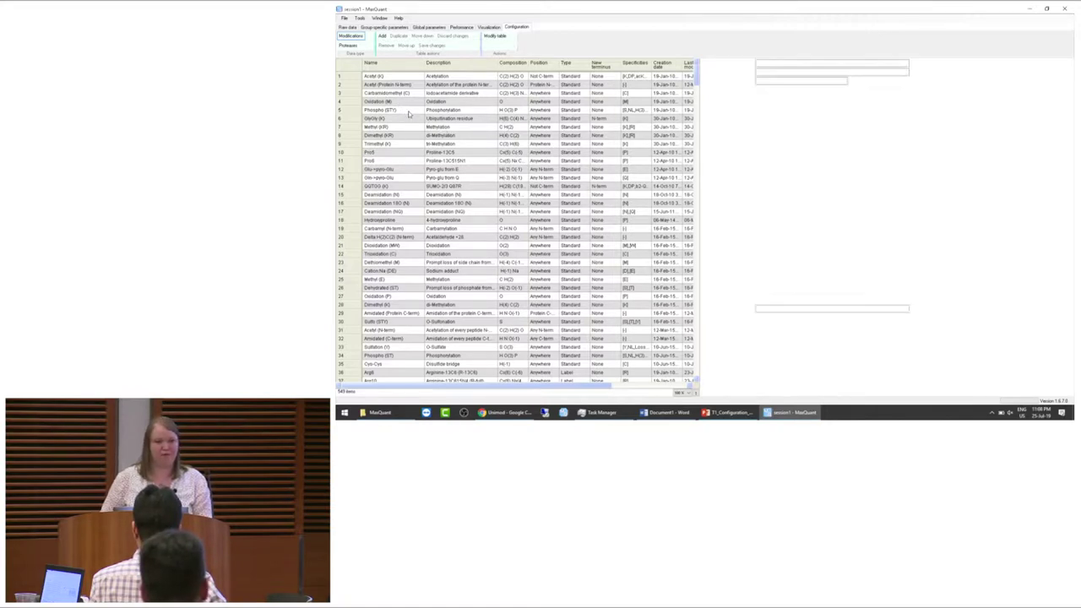
# Inspect Phospho (STY)'s name, description and composition H O(3) P in its detail panel.
pyautogui.click(408, 113)
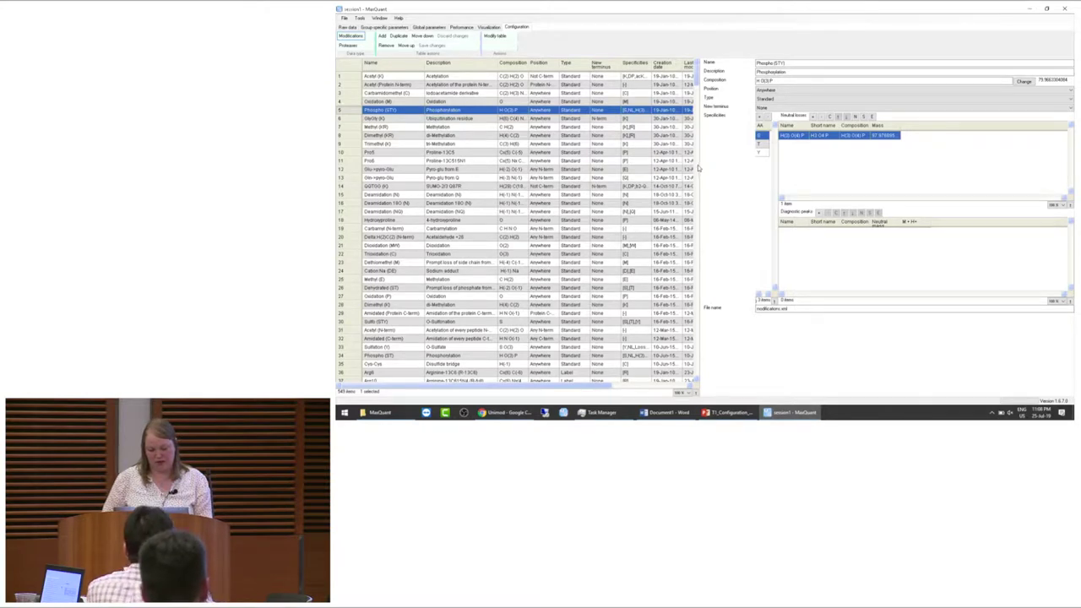
pyautogui.moveTo(700, 159); pyautogui.dragTo(583, 165)
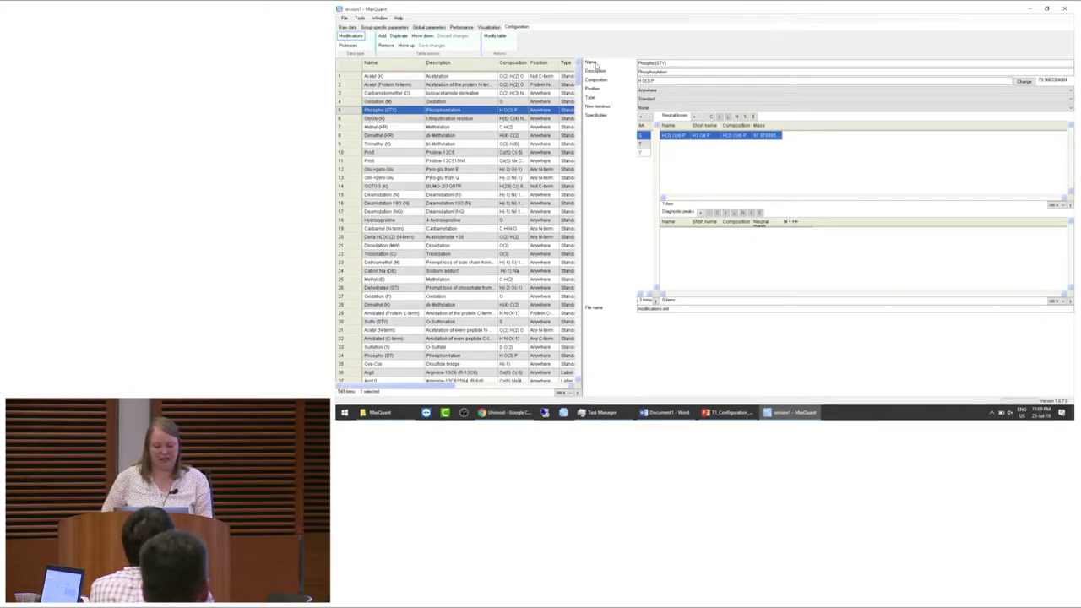
pyautogui.moveTo(685, 63); pyautogui.dragTo(629, 66)
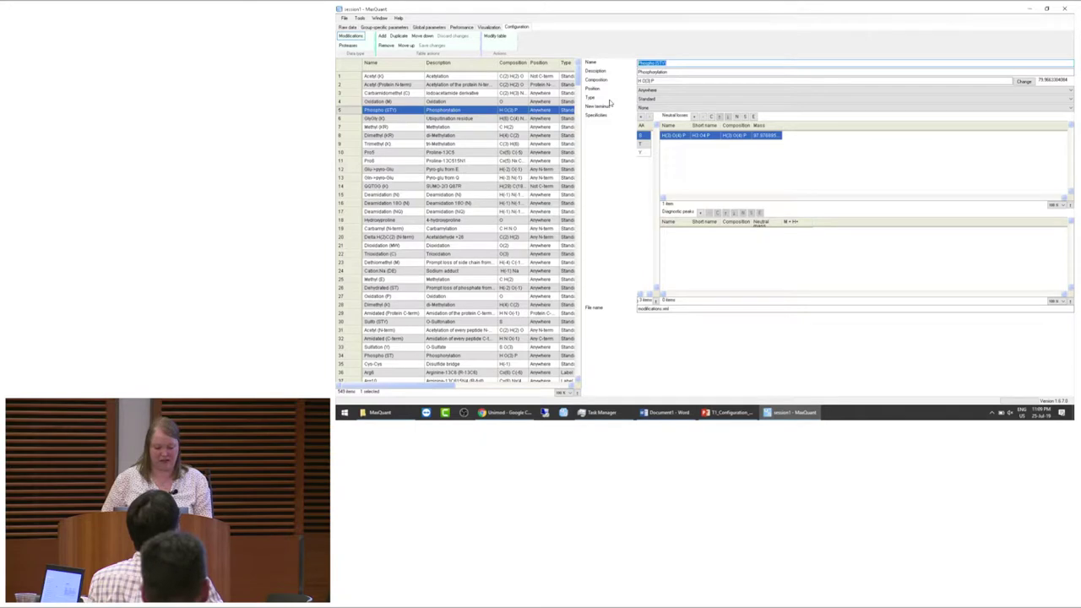
pyautogui.moveTo(582, 106); pyautogui.dragTo(608, 109)
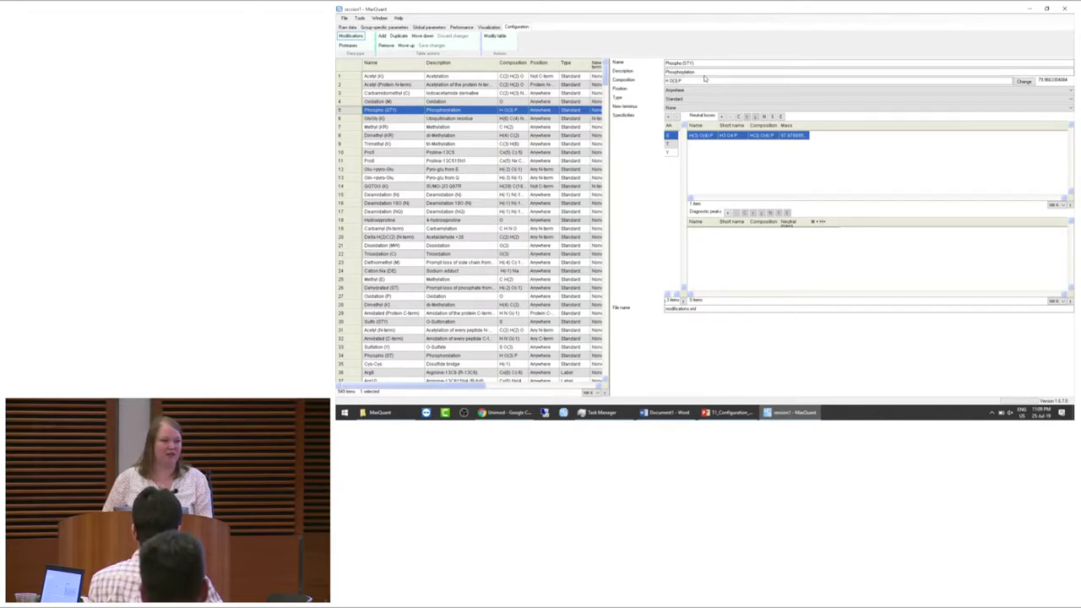
pyautogui.click(699, 74)
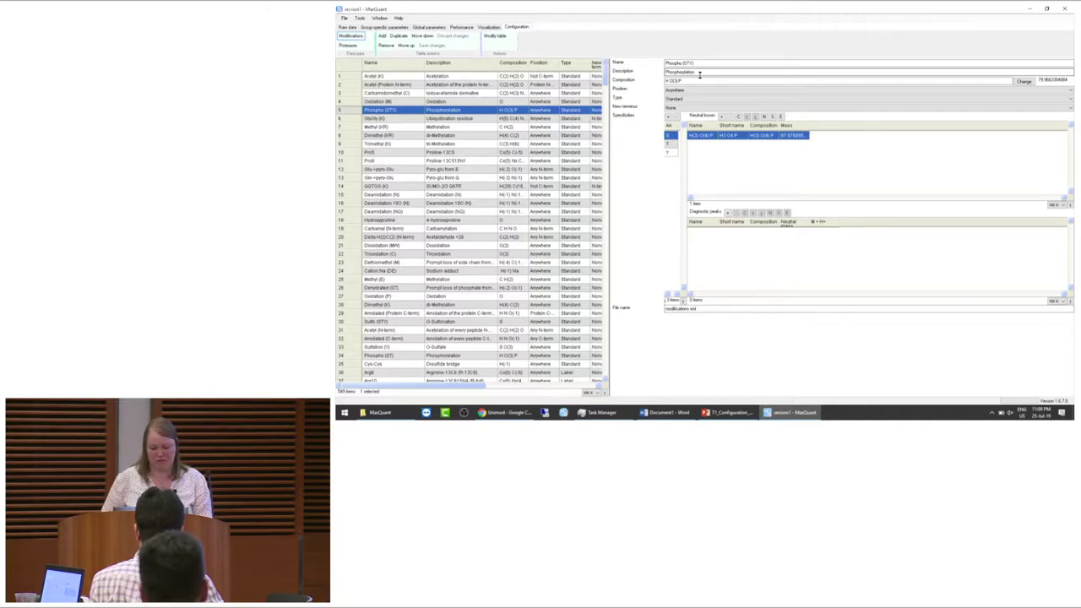
pyautogui.click(694, 81)
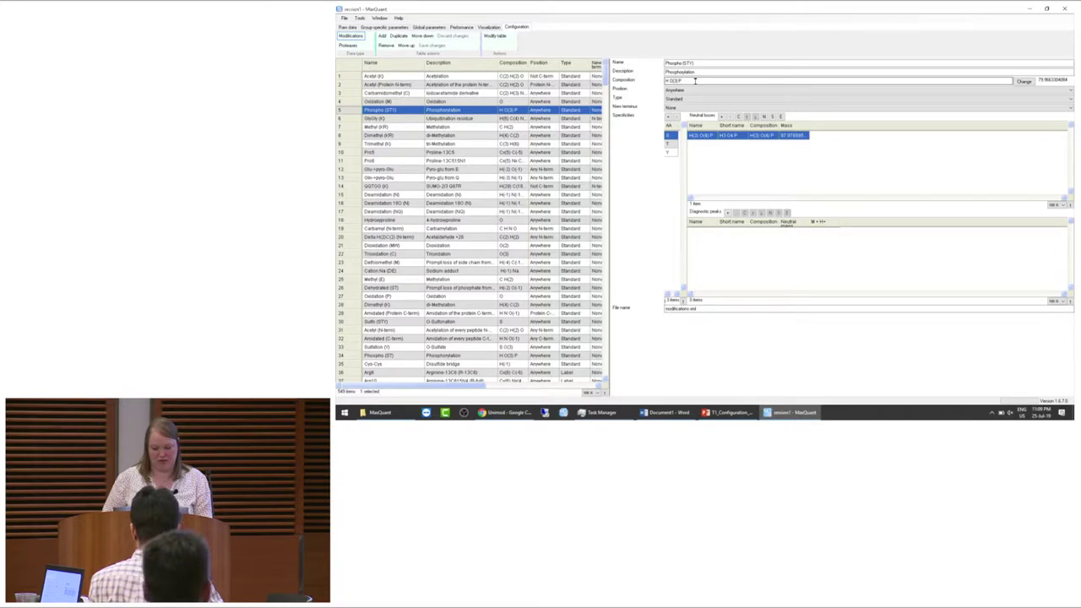
pyautogui.hotkey('ctrl', 'a')
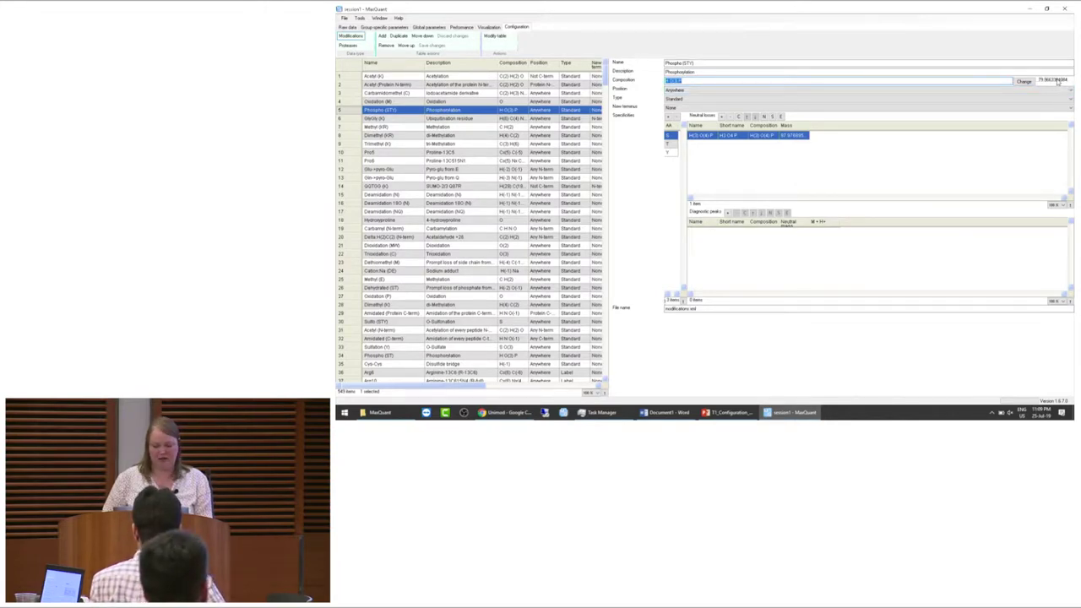
pyautogui.click(683, 92)
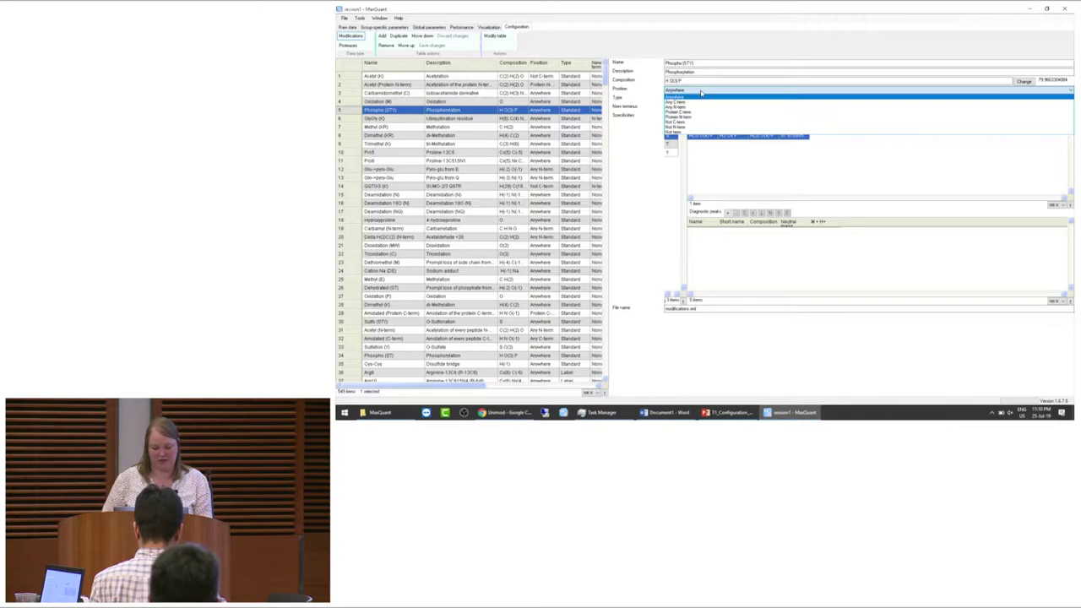
pyautogui.click(700, 95)
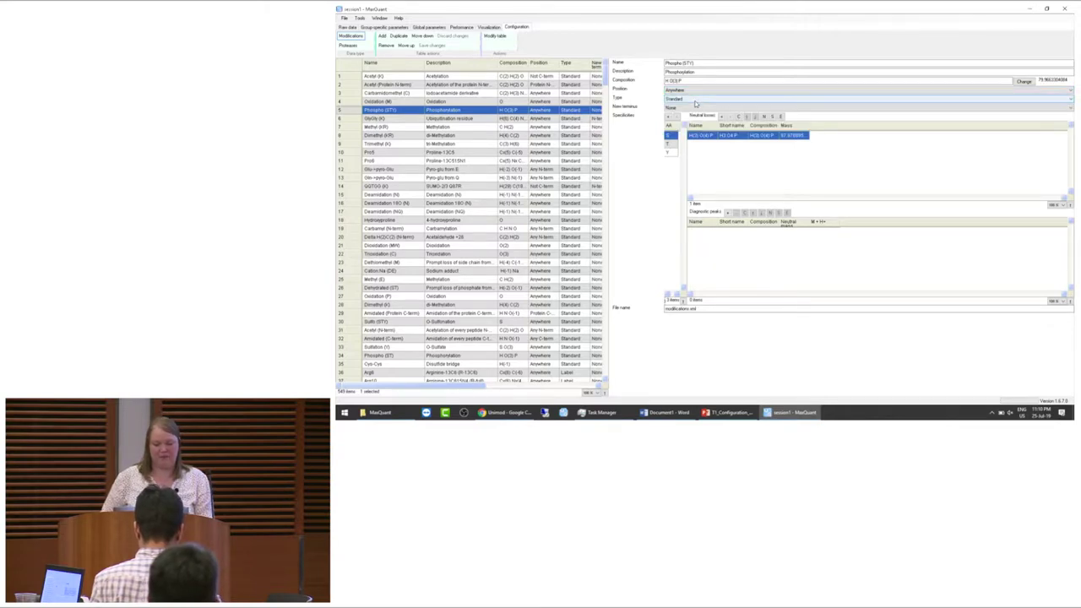
pyautogui.click(694, 99)
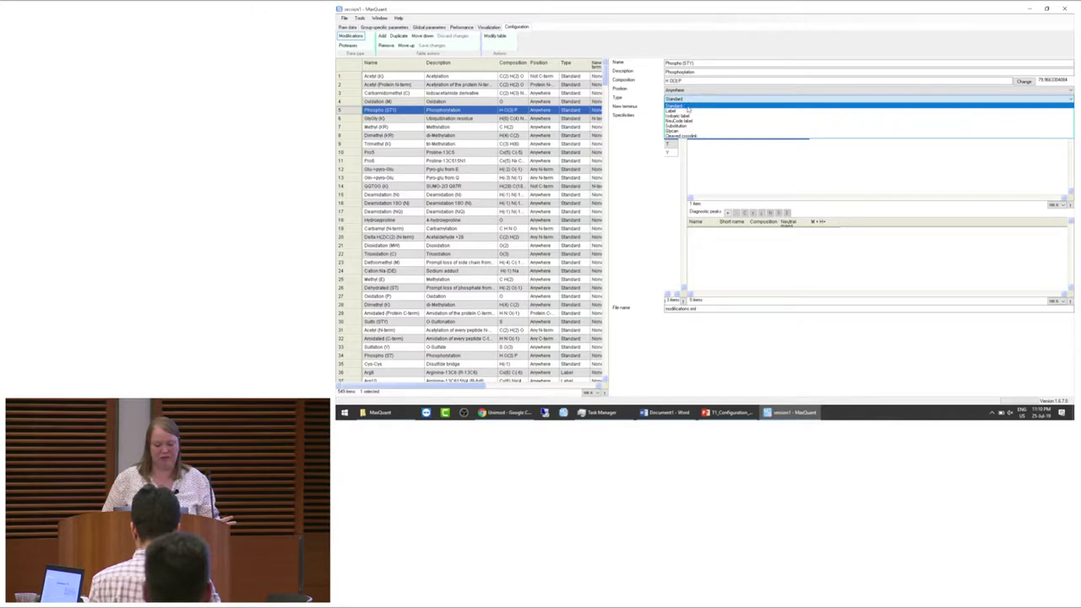
pyautogui.click(687, 106)
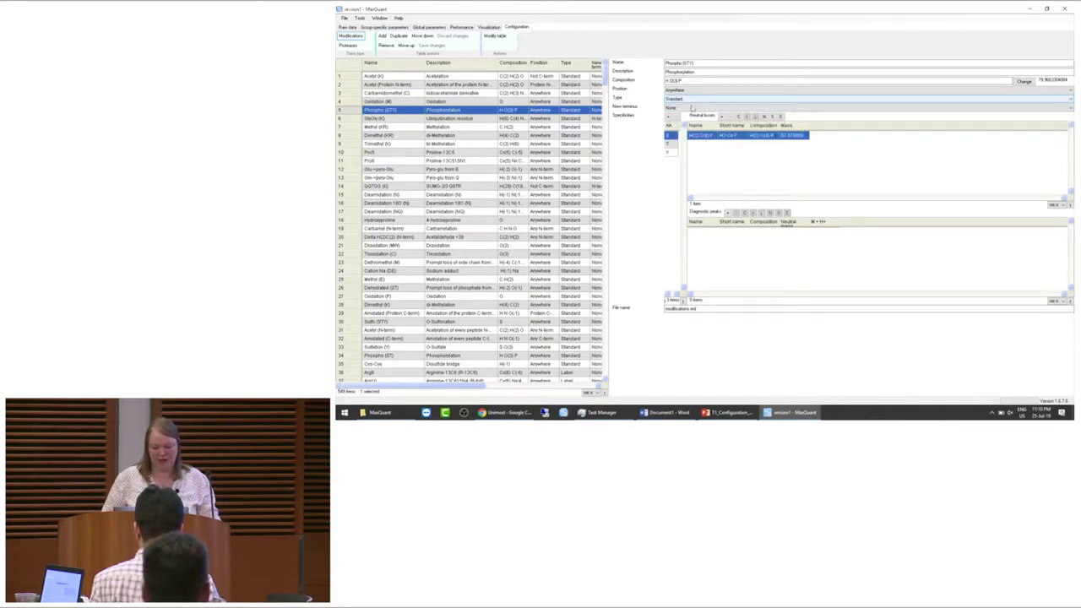
pyautogui.click(691, 108)
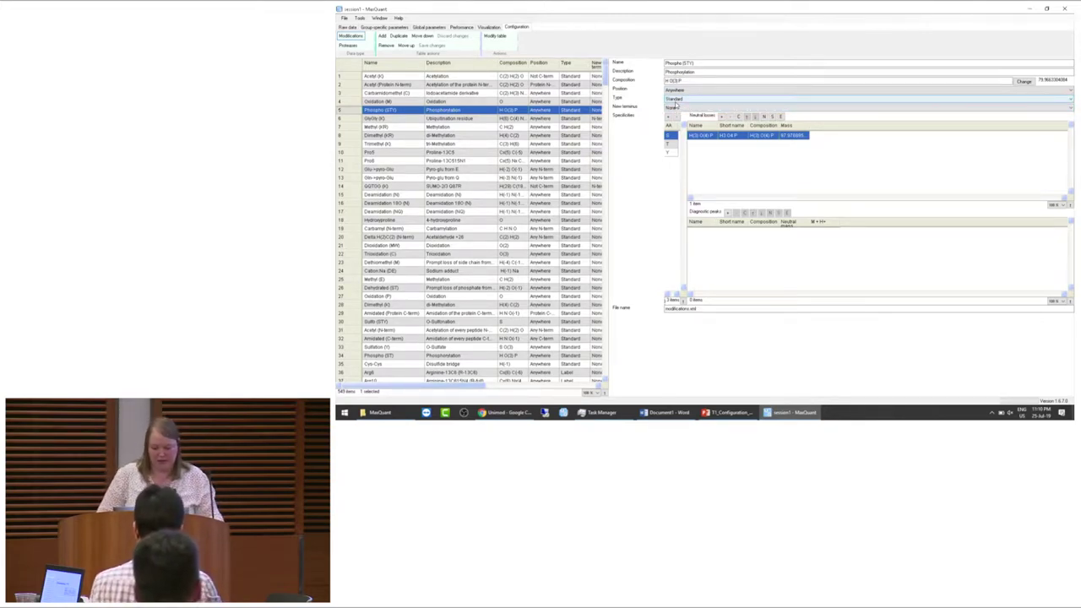
pyautogui.click(680, 108)
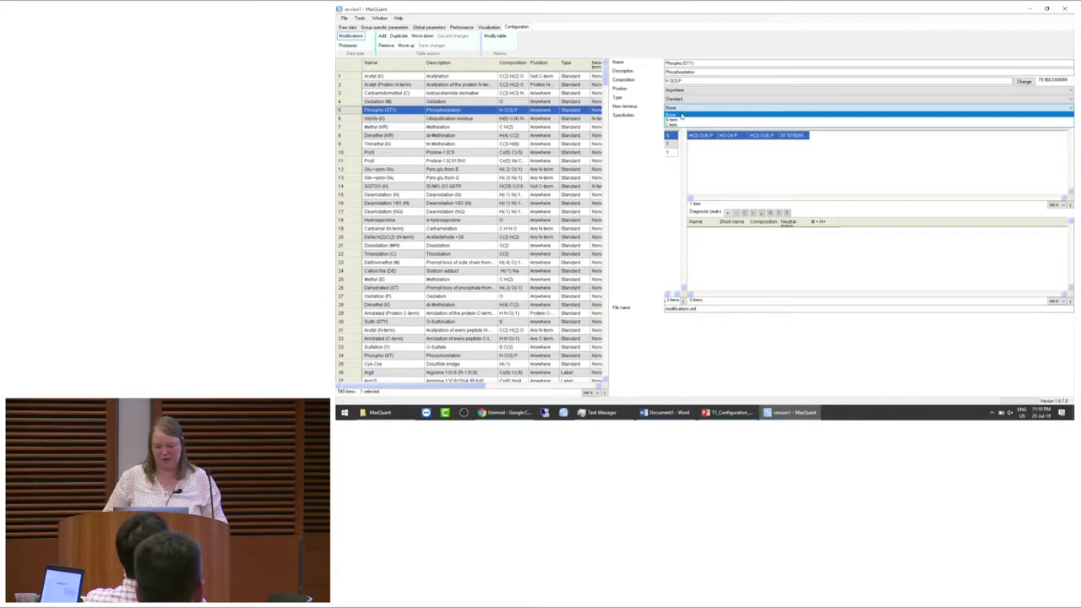
pyautogui.click(681, 114)
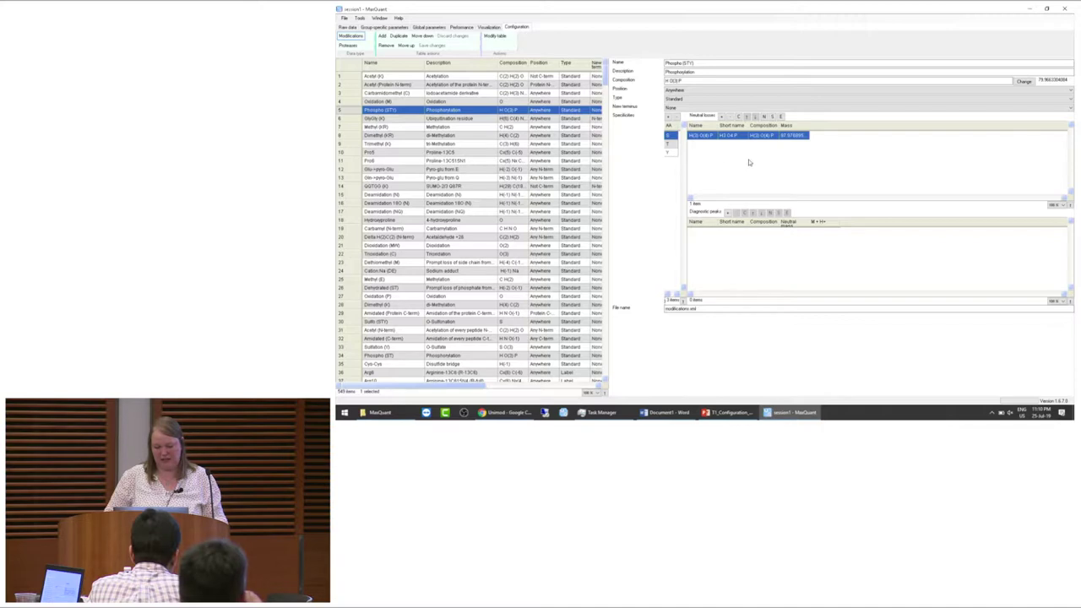
# Widen the neutral-loss and diagnostic-peak columns and display tyrosine's pY diagnostic peak.
pyautogui.moveTo(718, 127); pyautogui.dragTo(779, 125)
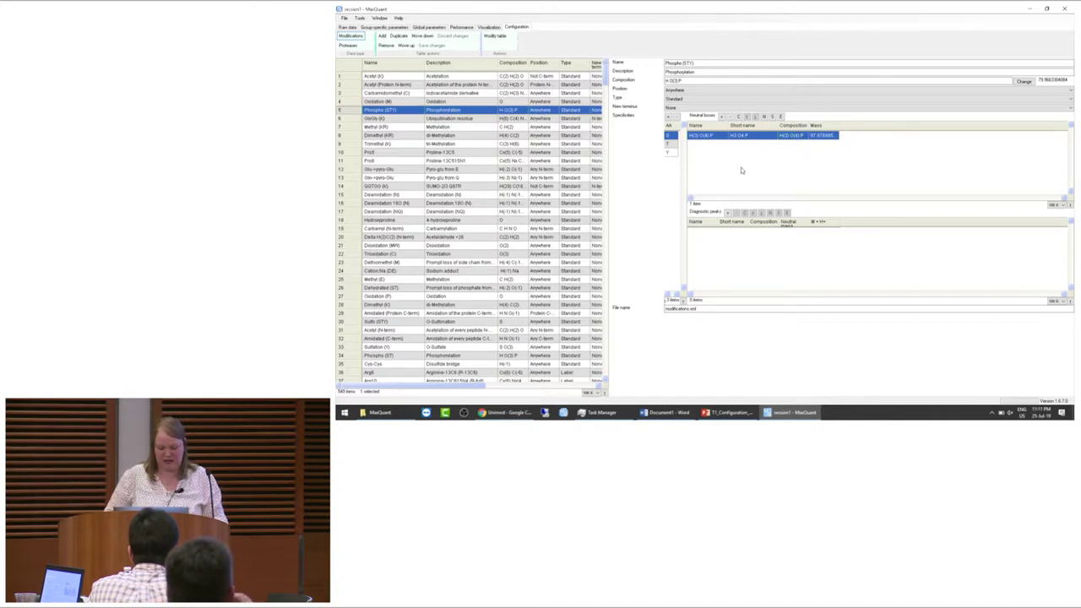
pyautogui.click(671, 153)
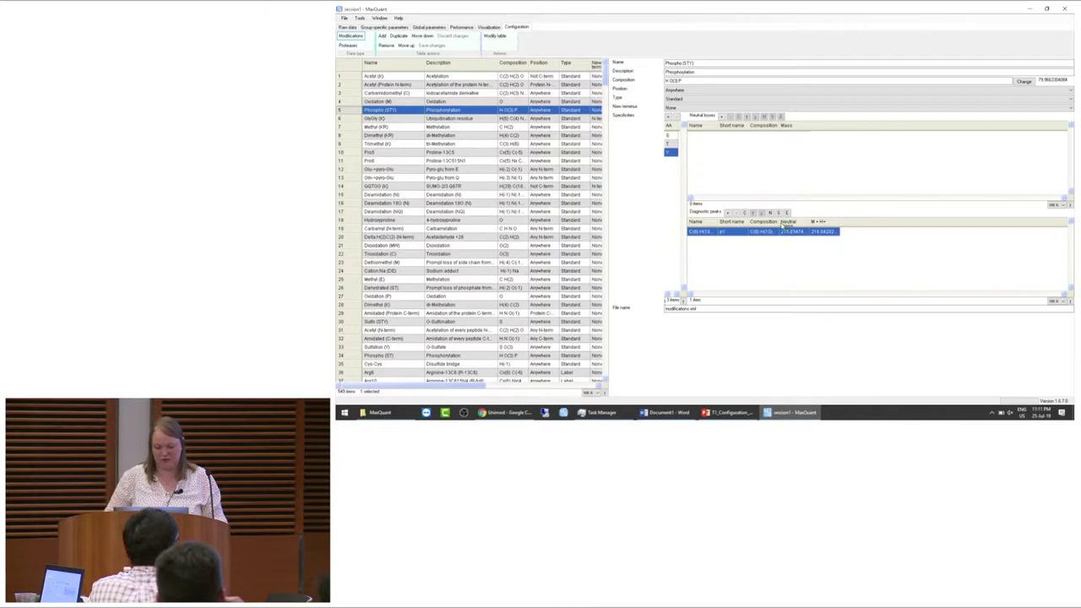
pyautogui.moveTo(782, 224); pyautogui.dragTo(836, 224)
pyautogui.moveTo(750, 221)
pyautogui.mouseDown()
pyautogui.moveTo(776, 221)
pyautogui.moveTo(731, 225)
pyautogui.moveTo(747, 231)
pyautogui.mouseUp()
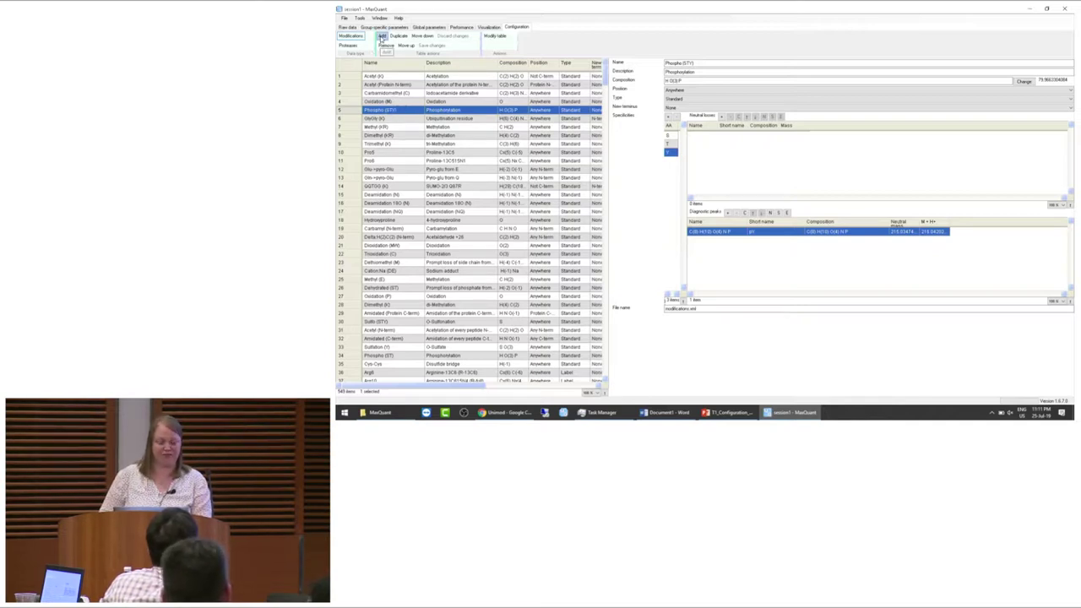
# Add a new modification named 'Dehydroalanine (from Tyrosine)', copied from the Unimod record.
pyautogui.click(382, 38)
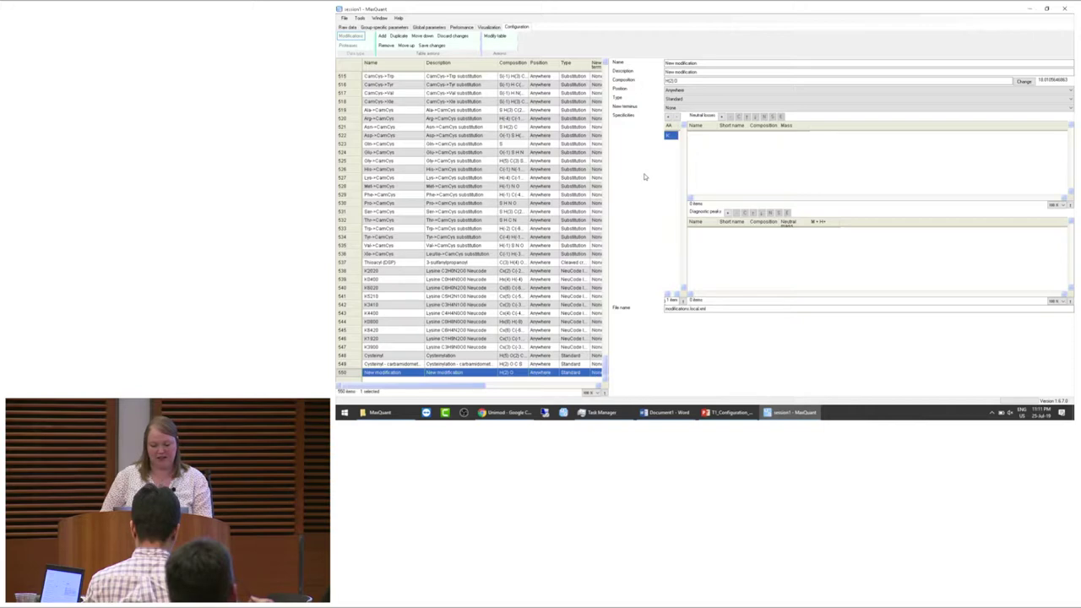
pyautogui.click(706, 63)
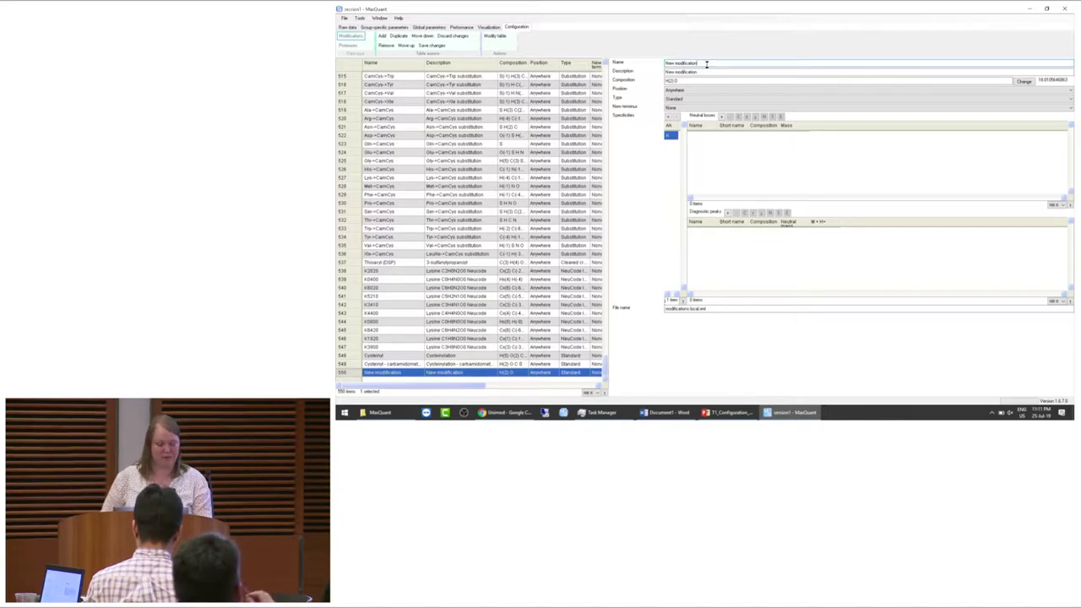
pyautogui.hotkey('alt', 'Tab')
pyautogui.hotkey('alt', 'Tab')
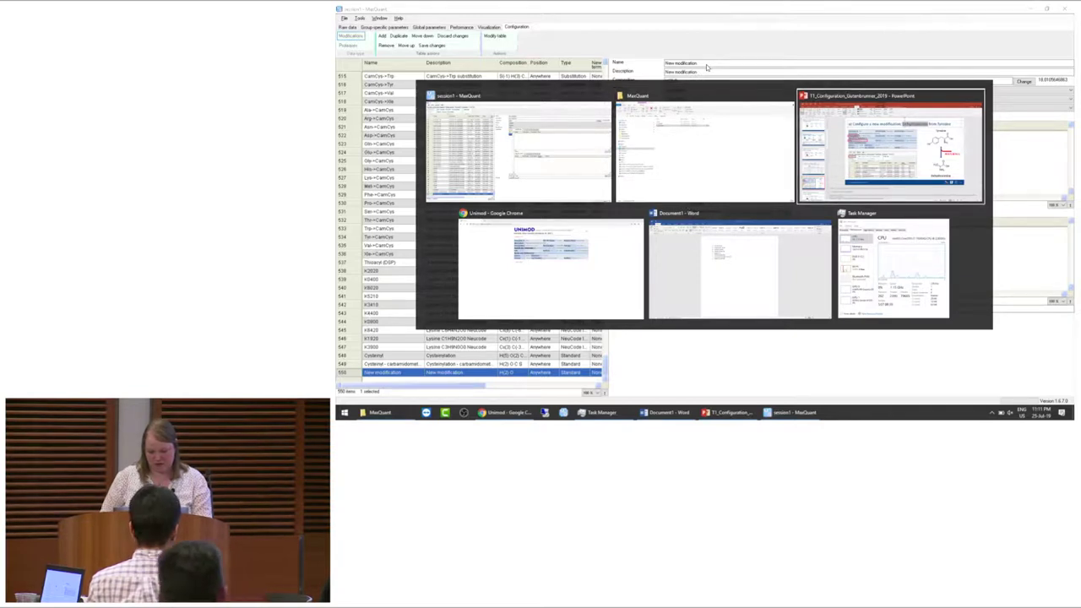
pyautogui.hotkey('alt', 'Tab')
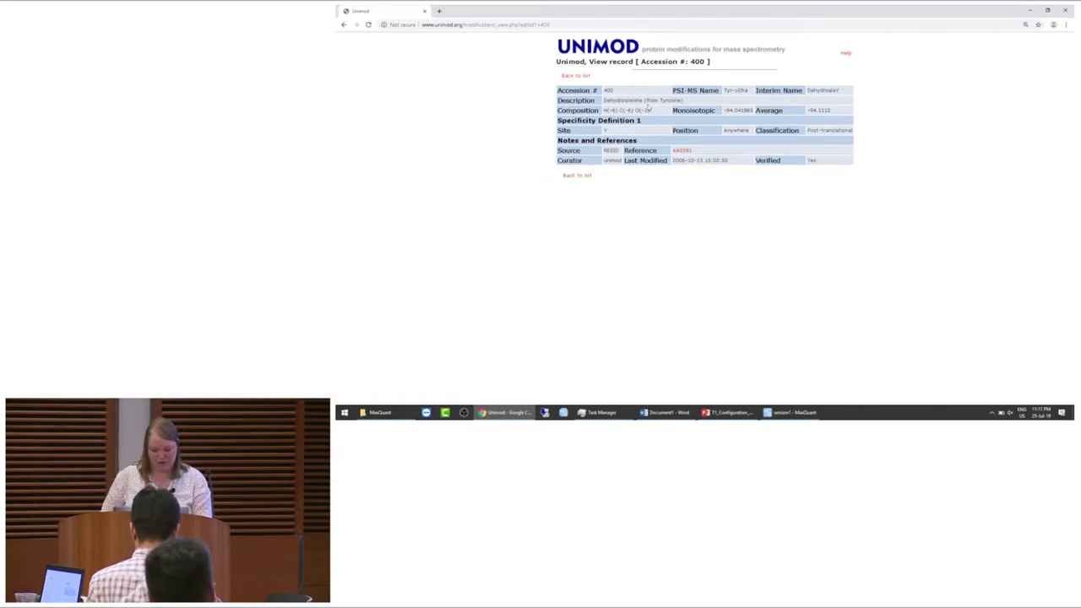
pyautogui.moveTo(677, 100); pyautogui.dragTo(605, 100)
pyautogui.hotkey('ctrl', 'c')
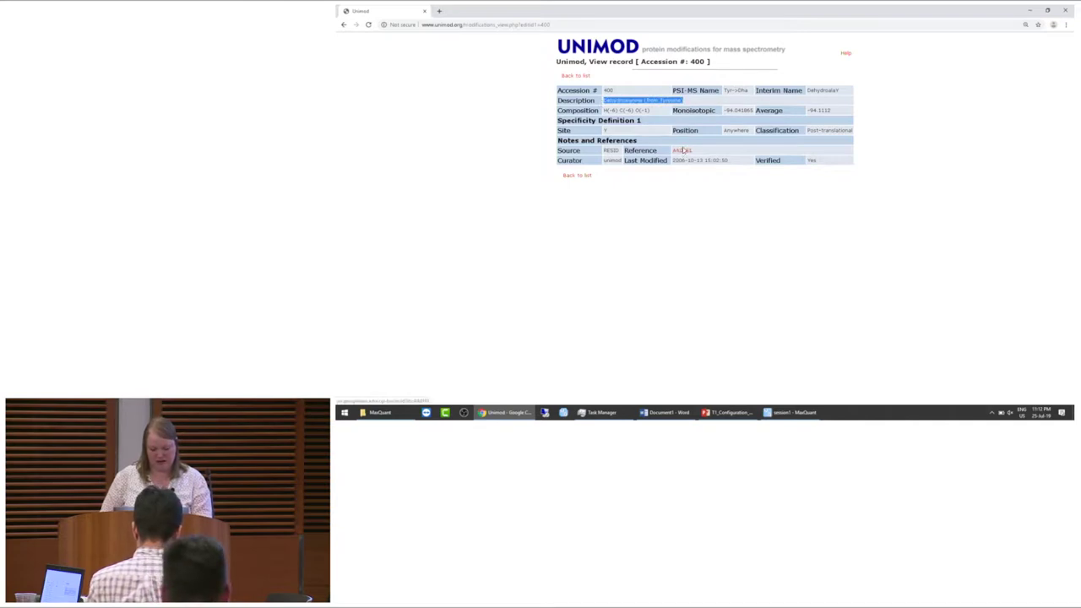
pyautogui.hotkey('alt', 'Tab')
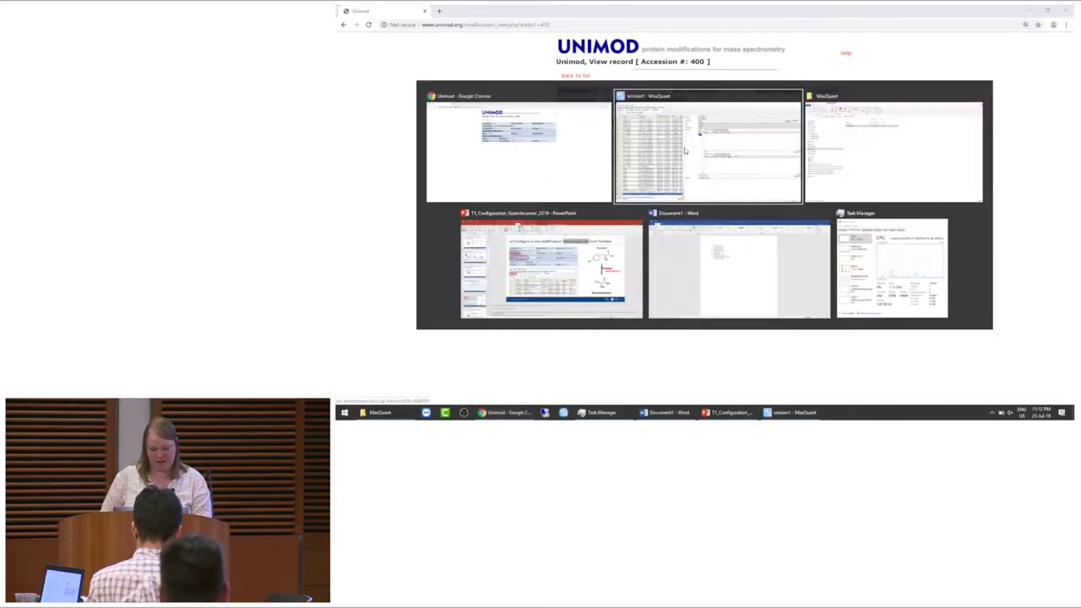
pyautogui.moveTo(699, 63); pyautogui.dragTo(662, 63)
pyautogui.hotkey('ctrl', 'v')
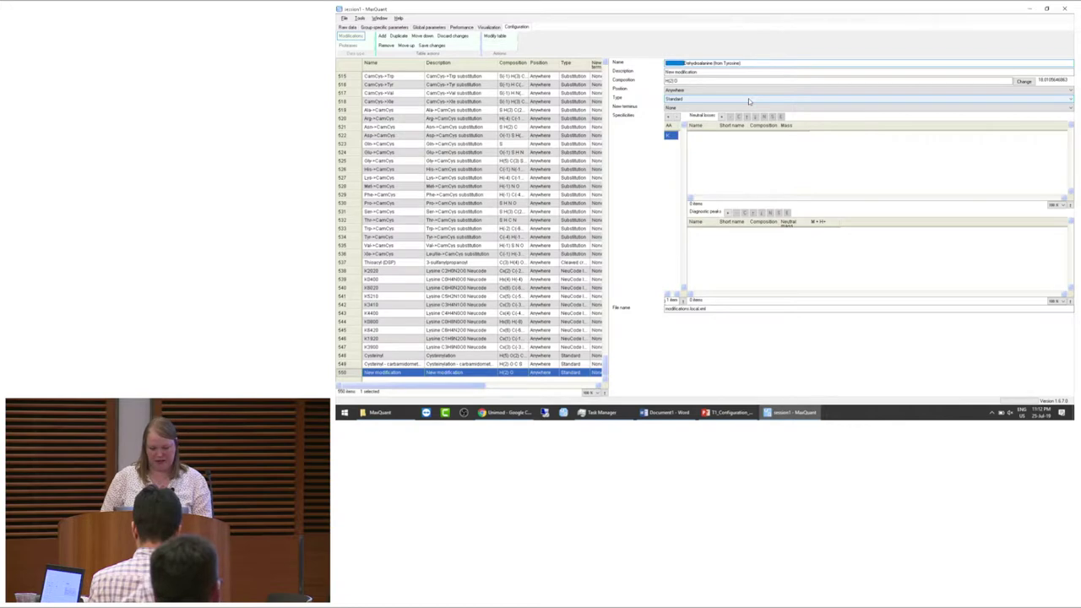
# Set its description to 'Dehydroalanine (from Tyrosine)' and return to the Unimod record.
pyautogui.click(697, 72)
pyautogui.moveTo(697, 72); pyautogui.dragTo(669, 75)
pyautogui.hotkey('ctrl', 'v')
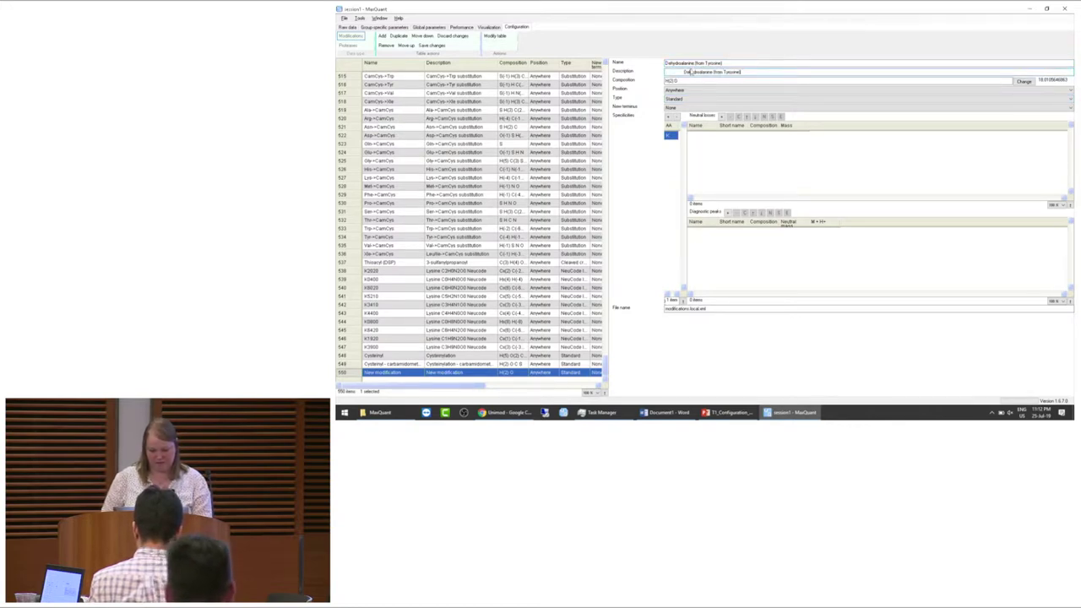
pyautogui.press('Tab')
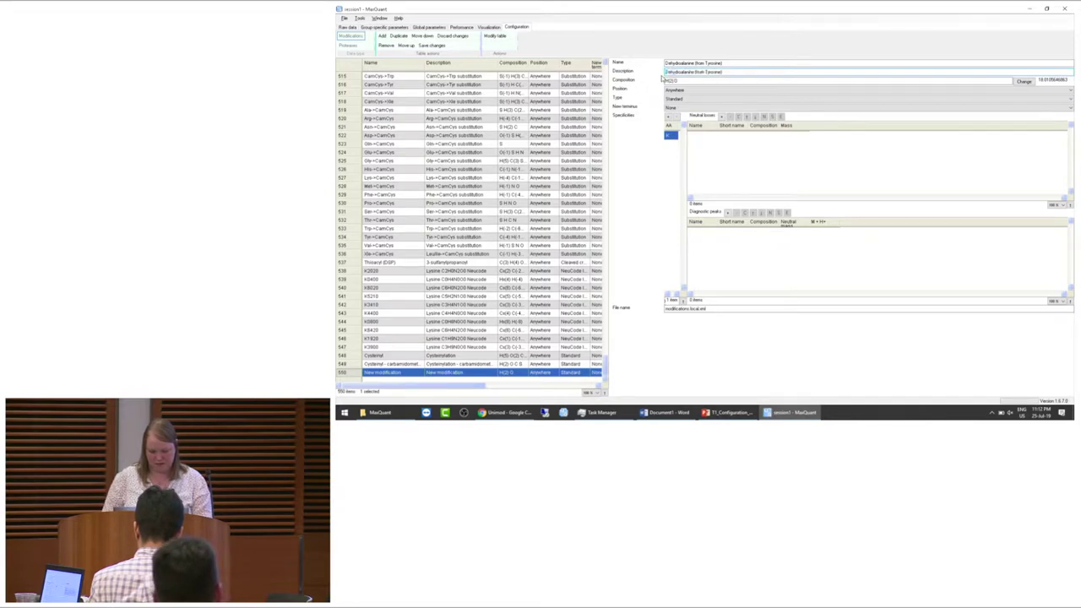
pyautogui.click(711, 80)
pyautogui.hotkey('alt', 'Tab')
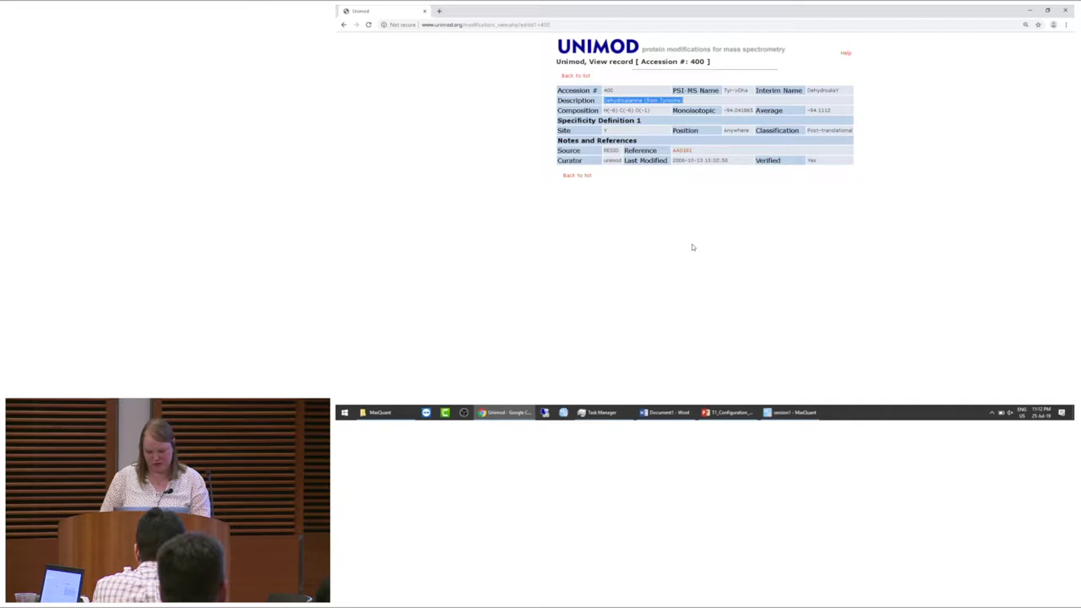
# Open the composition editor for the new modification, closing the periodic-table picker.
pyautogui.hotkey('alt', 'Tab')
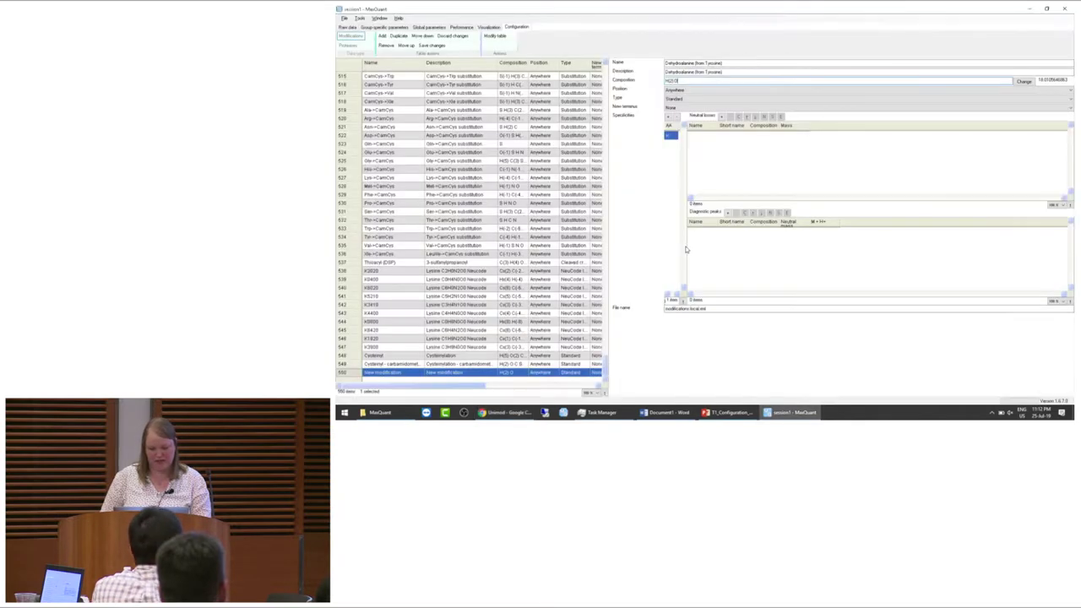
pyautogui.click(686, 91)
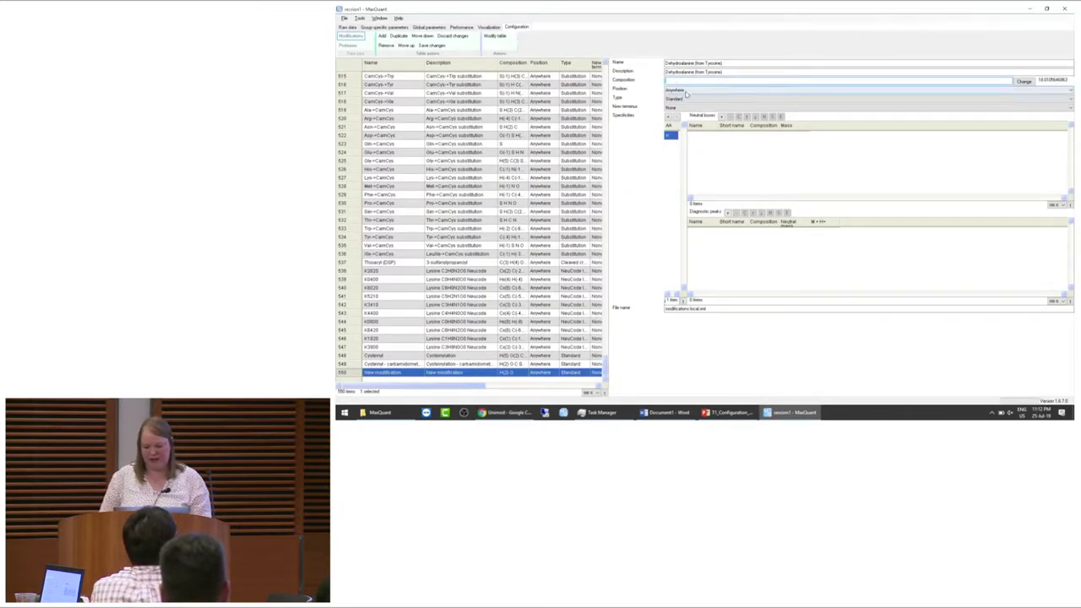
pyautogui.click(1023, 81)
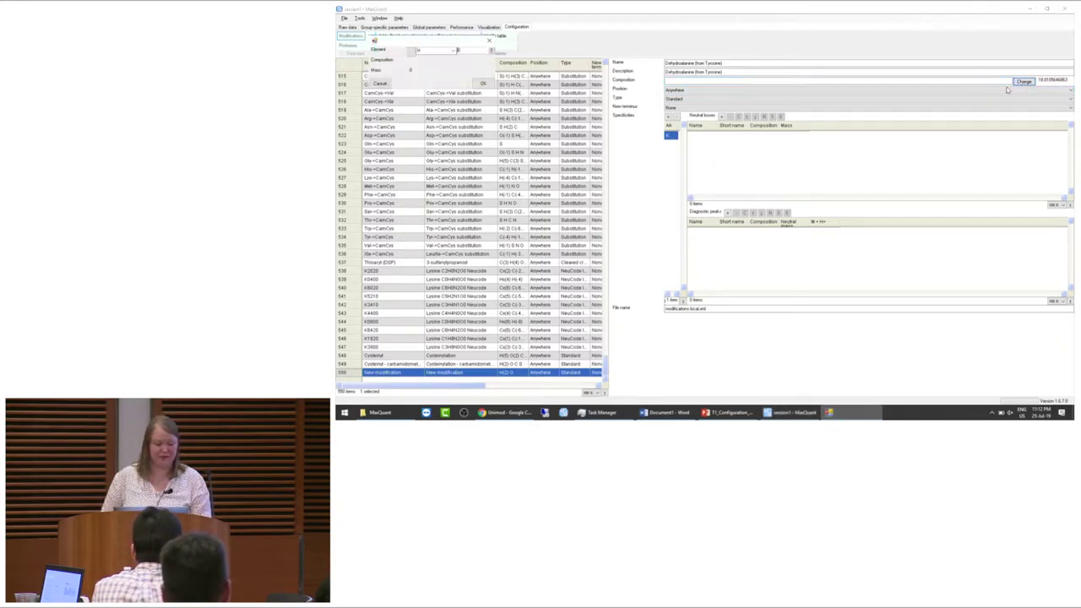
pyautogui.moveTo(424, 40); pyautogui.dragTo(475, 64)
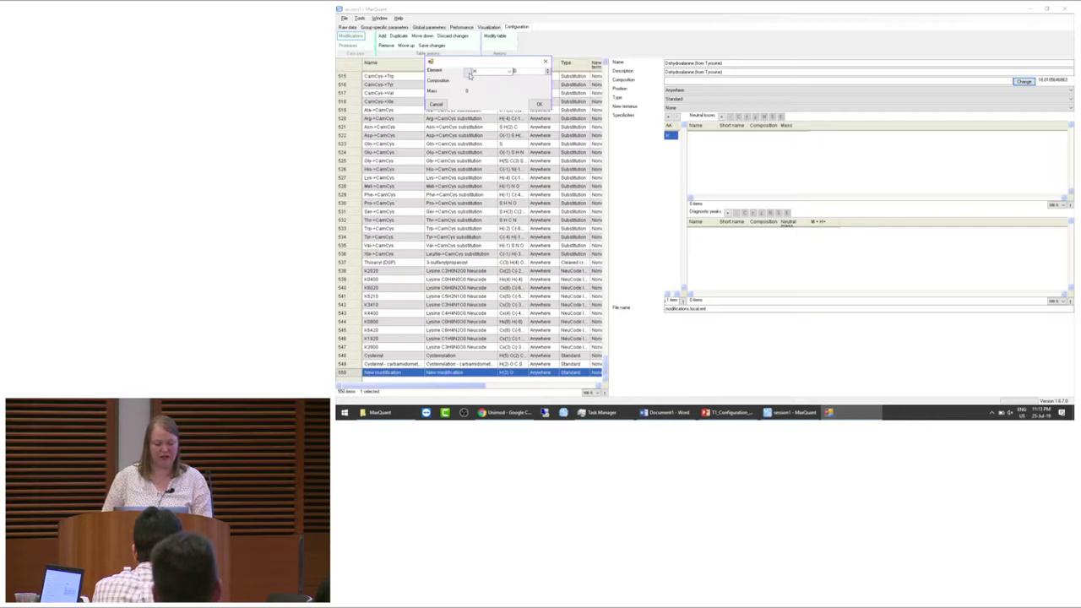
pyautogui.click(469, 73)
pyautogui.moveTo(485, 53); pyautogui.dragTo(553, 82)
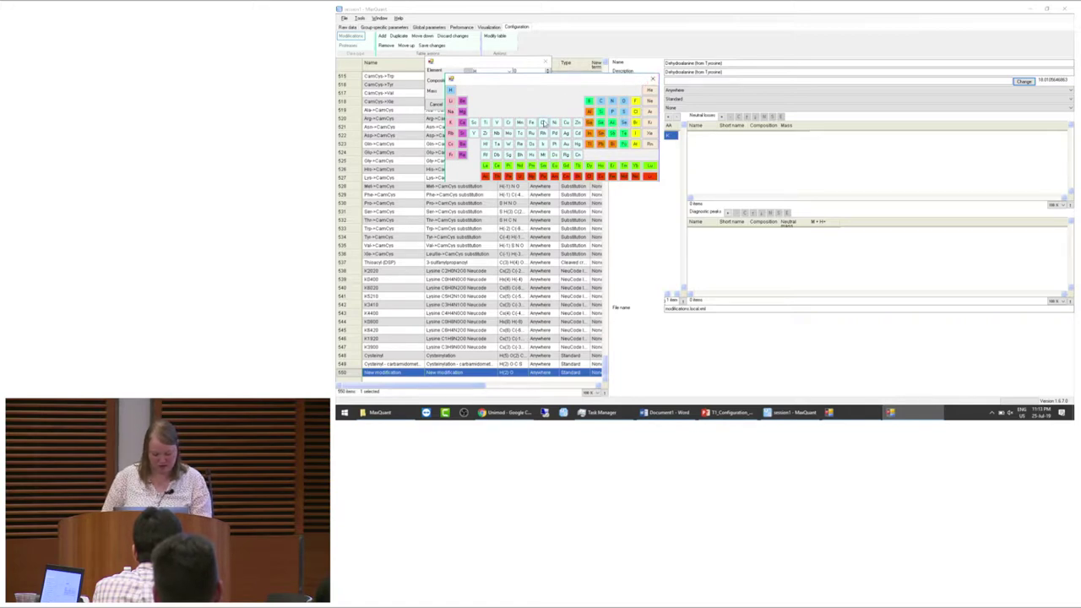
pyautogui.hotkey('alt', 'Tab')
pyautogui.press('Tab')
pyautogui.press('Tab')
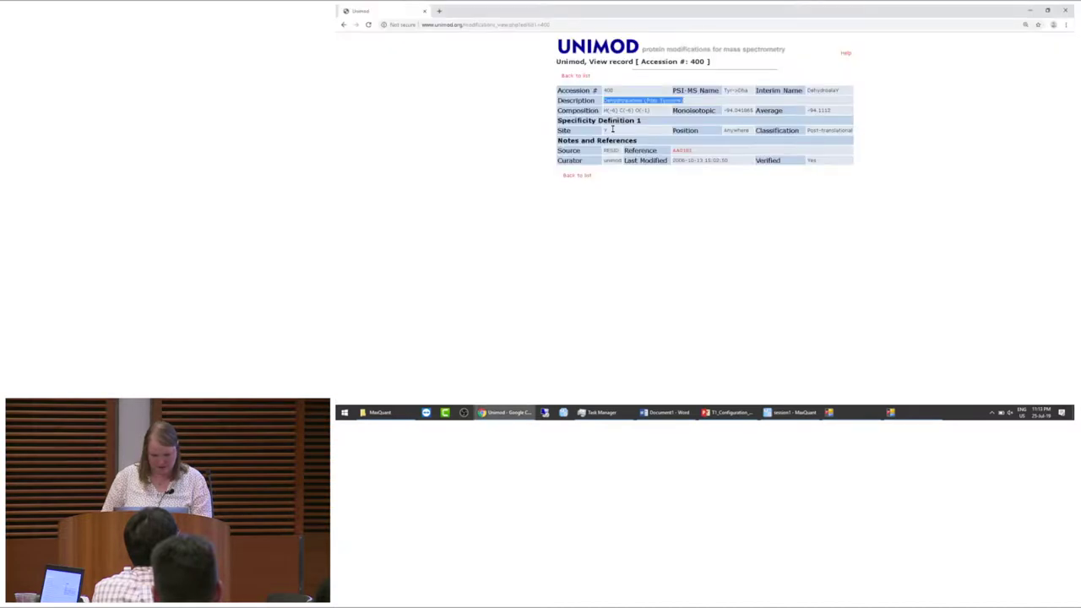
pyautogui.hotkey('alt', 'Tab')
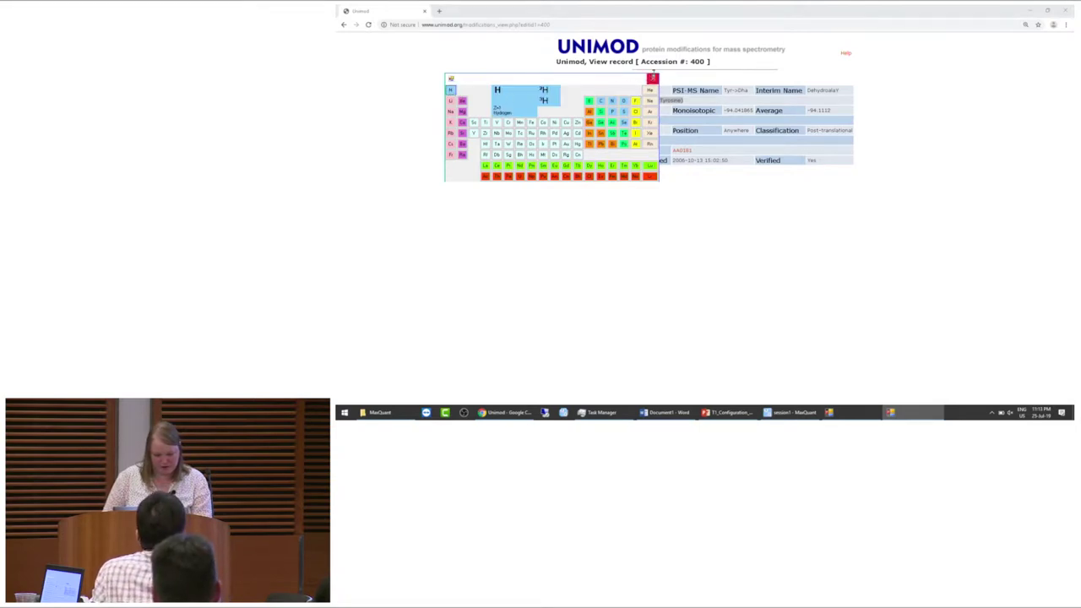
pyautogui.click(652, 78)
pyautogui.hotkey('alt', 'Tab')
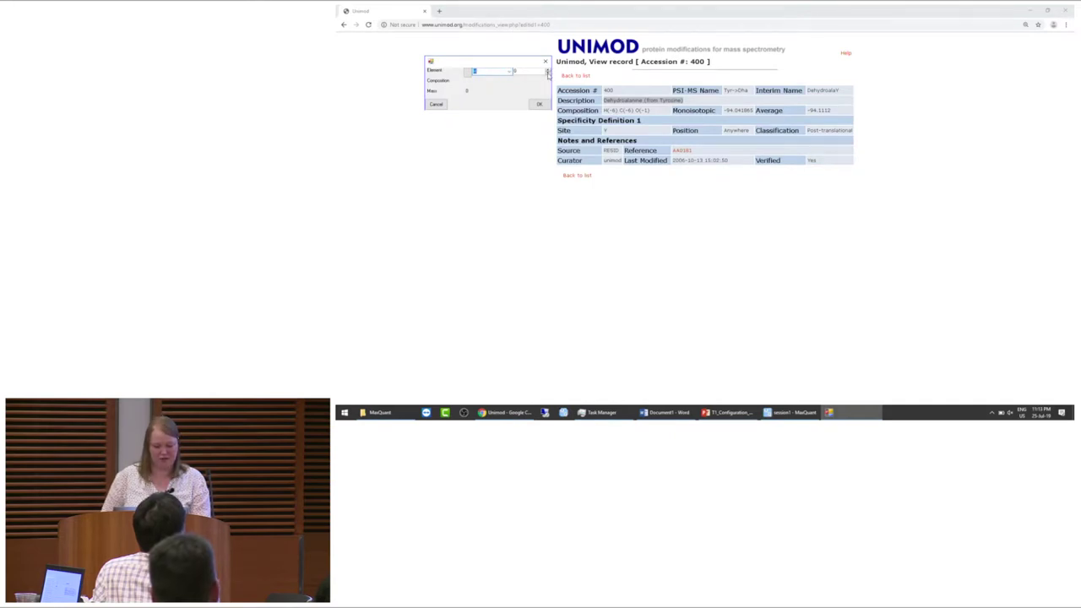
# Set the composition to H(-6) C(-6) O(-1), mass -94.0418648, and confirm.
pyautogui.click(547, 72)
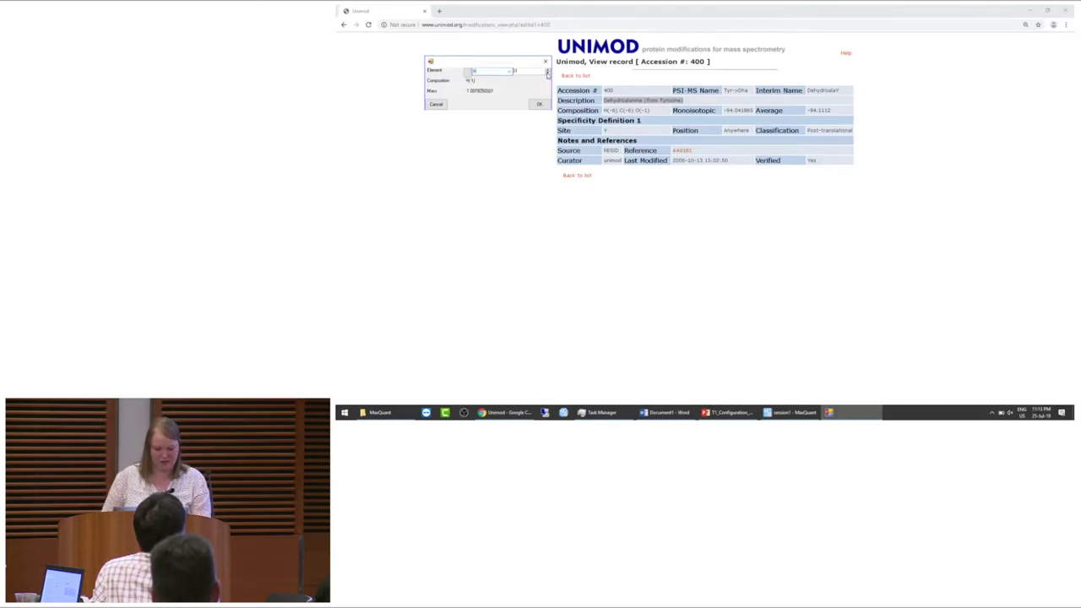
pyautogui.click(547, 72)
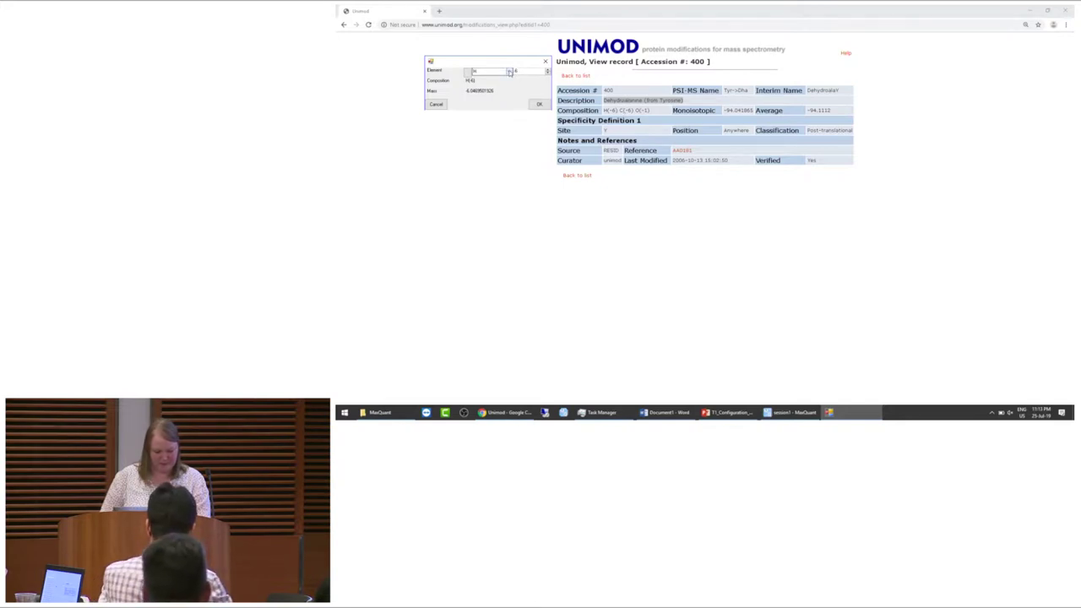
pyautogui.click(509, 71)
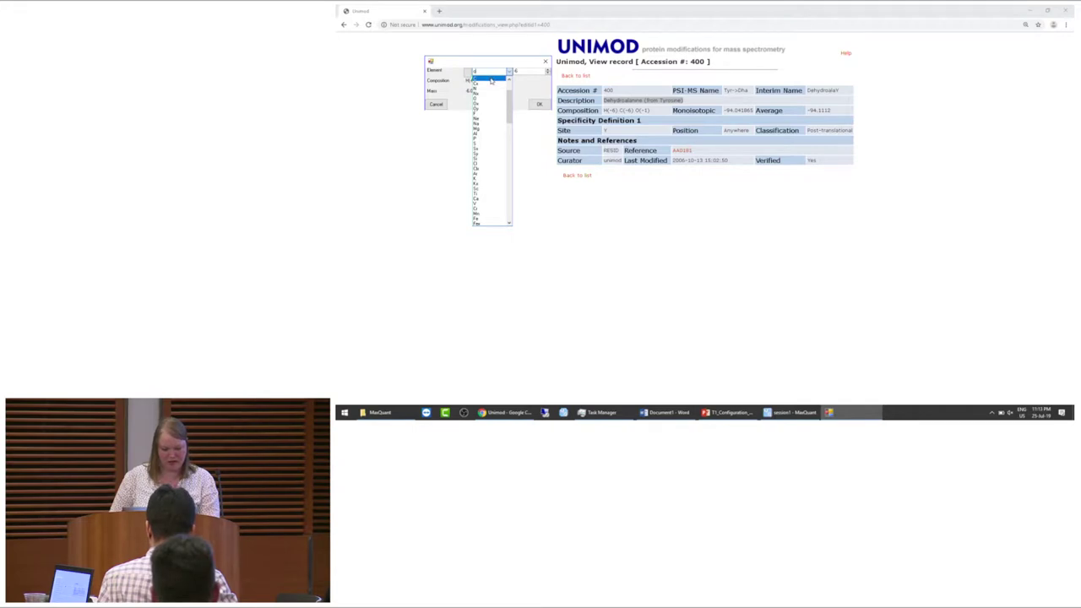
pyautogui.click(491, 79)
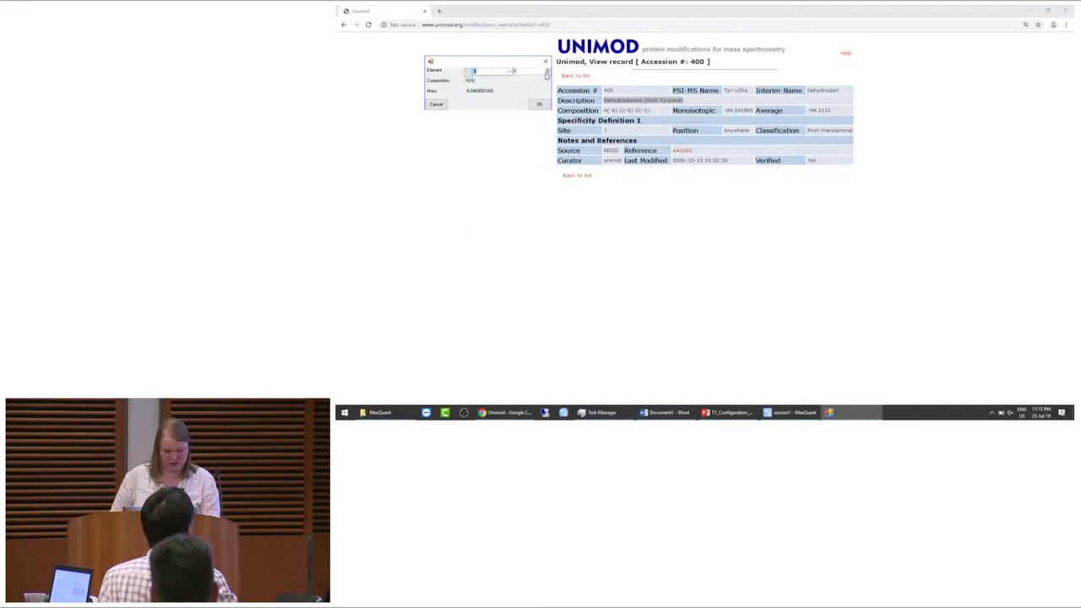
pyautogui.click(548, 74)
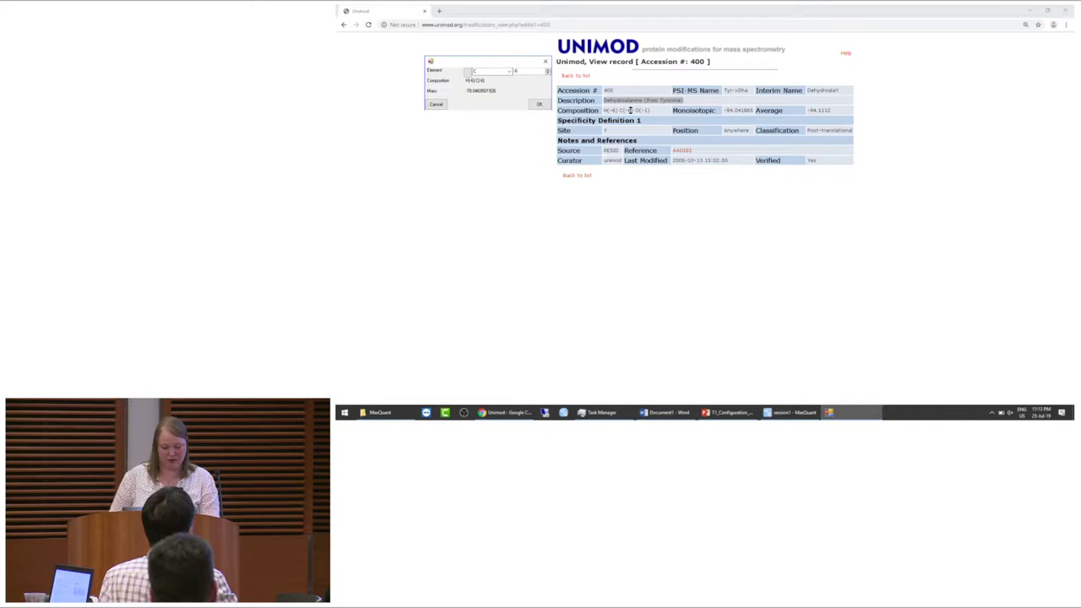
pyautogui.click(508, 71)
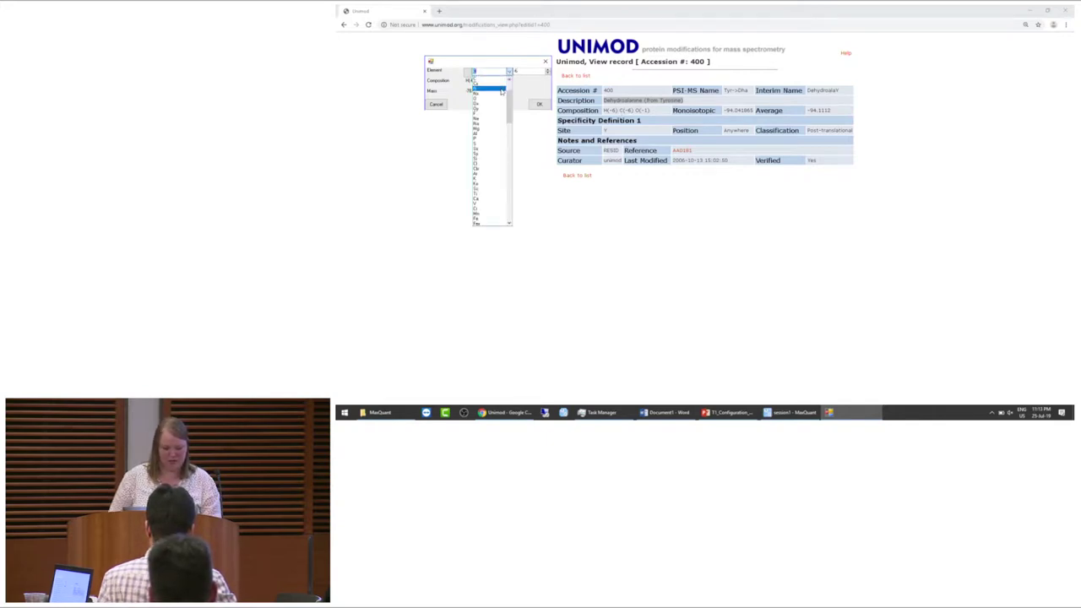
pyautogui.click(500, 82)
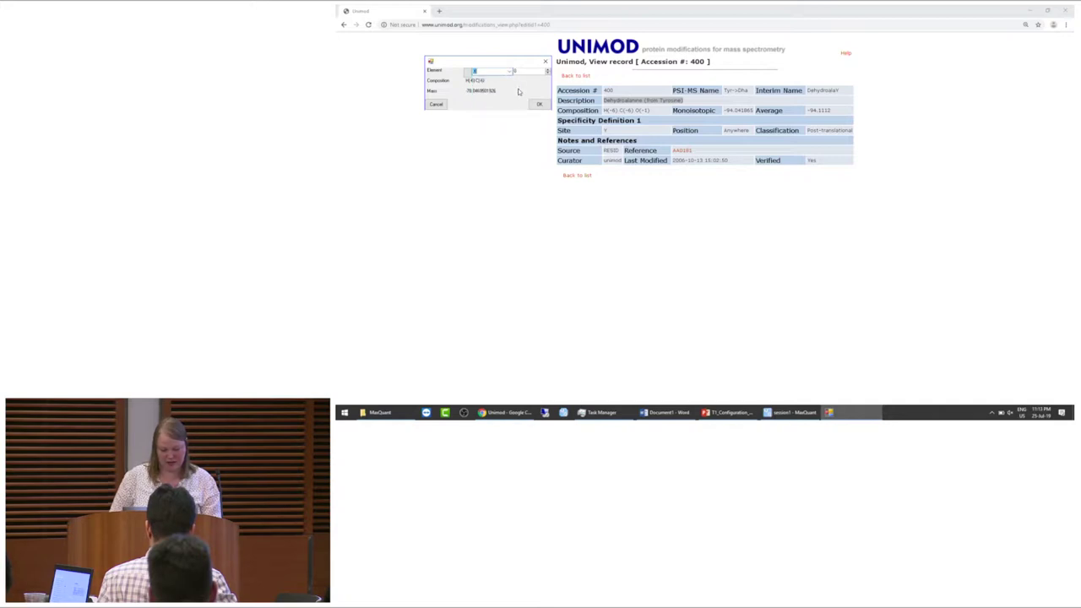
pyautogui.click(547, 74)
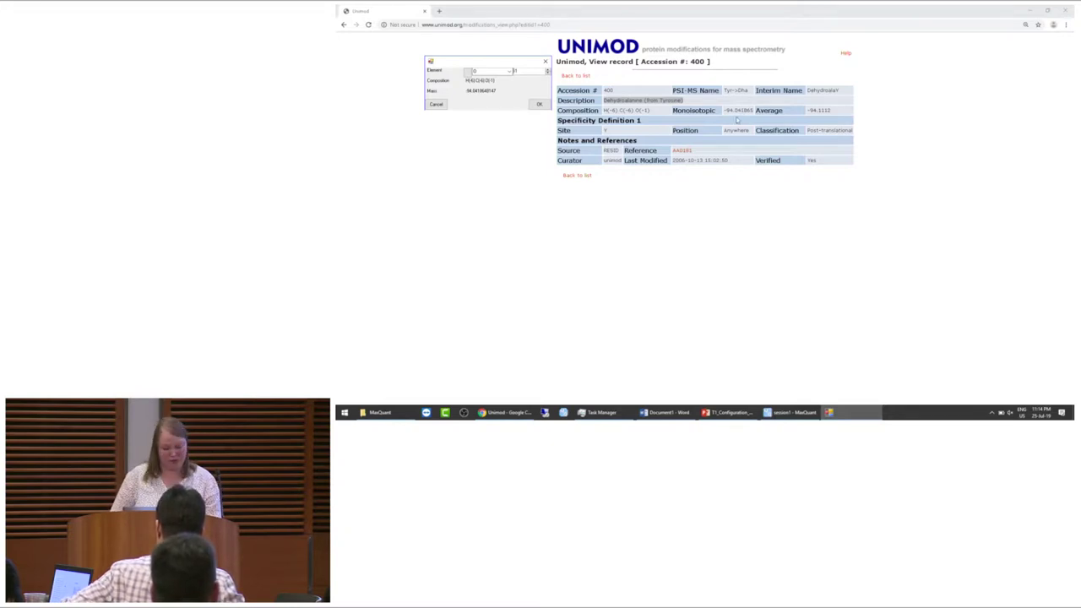
pyautogui.click(539, 104)
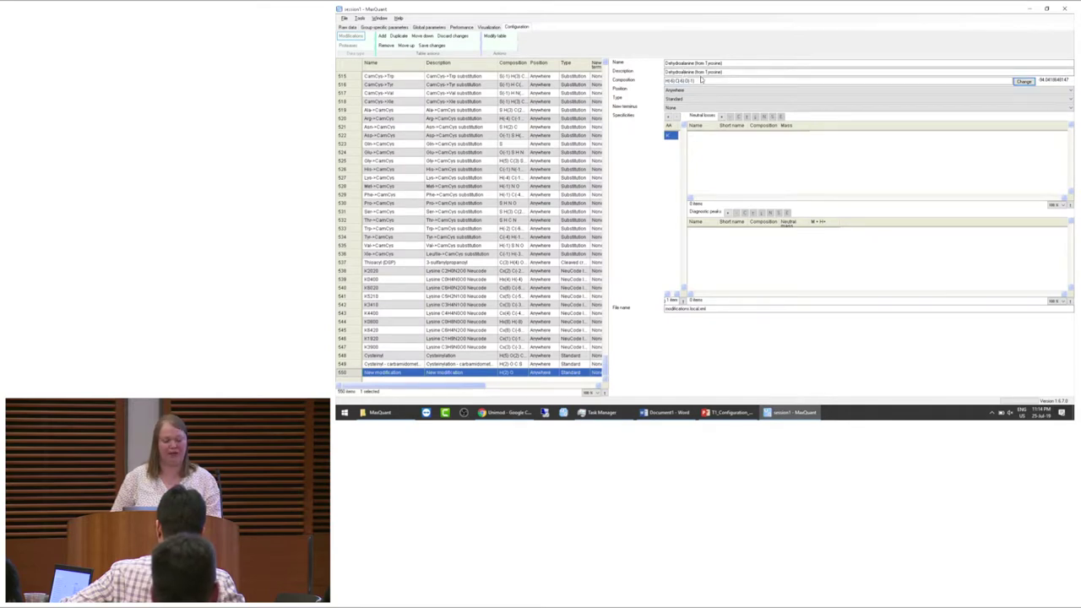
pyautogui.moveTo(718, 80); pyautogui.dragTo(664, 80)
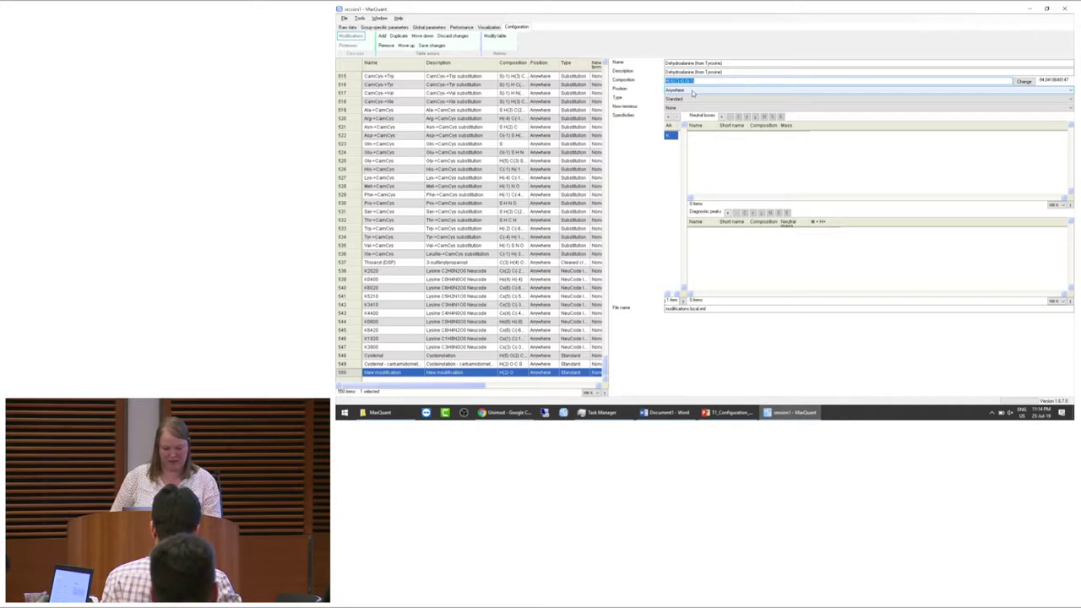
pyautogui.hotkey('alt', 'Tab')
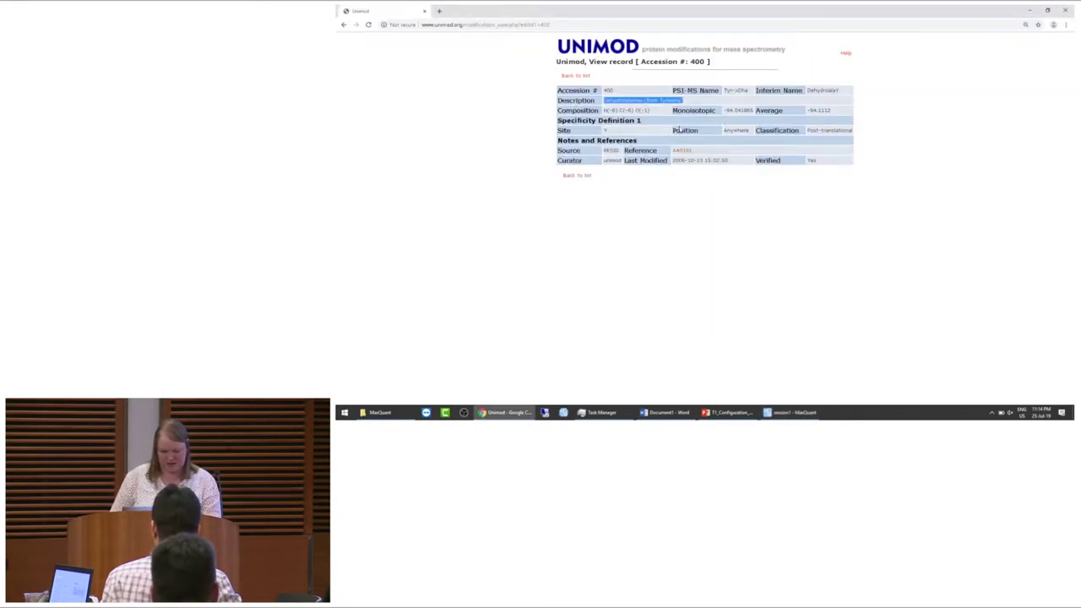
pyautogui.doubleClick(737, 130)
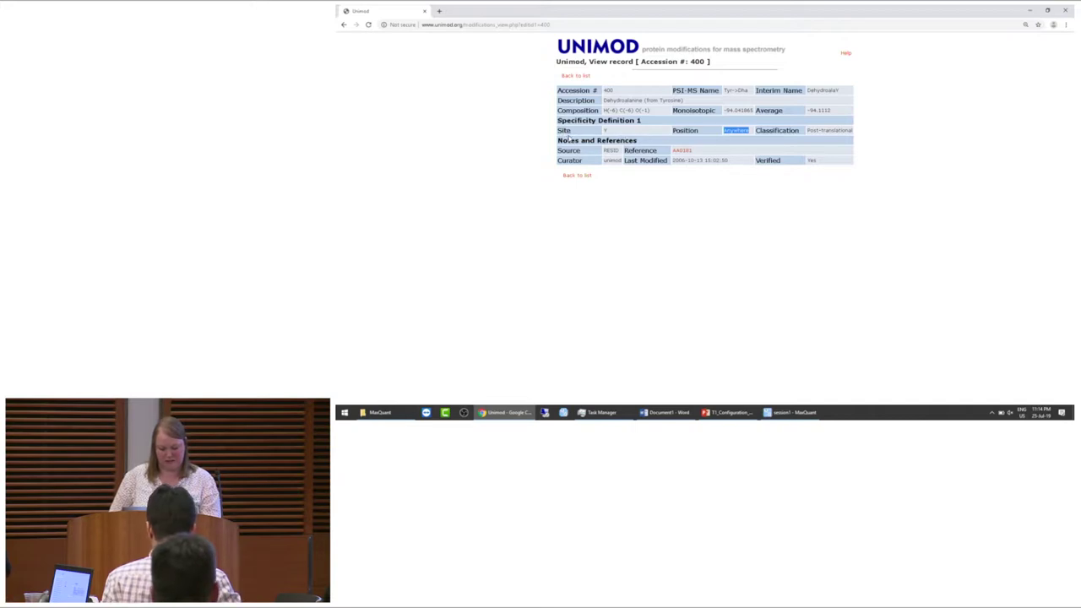
pyautogui.click(603, 132)
pyautogui.hotkey('alt', 'Tab')
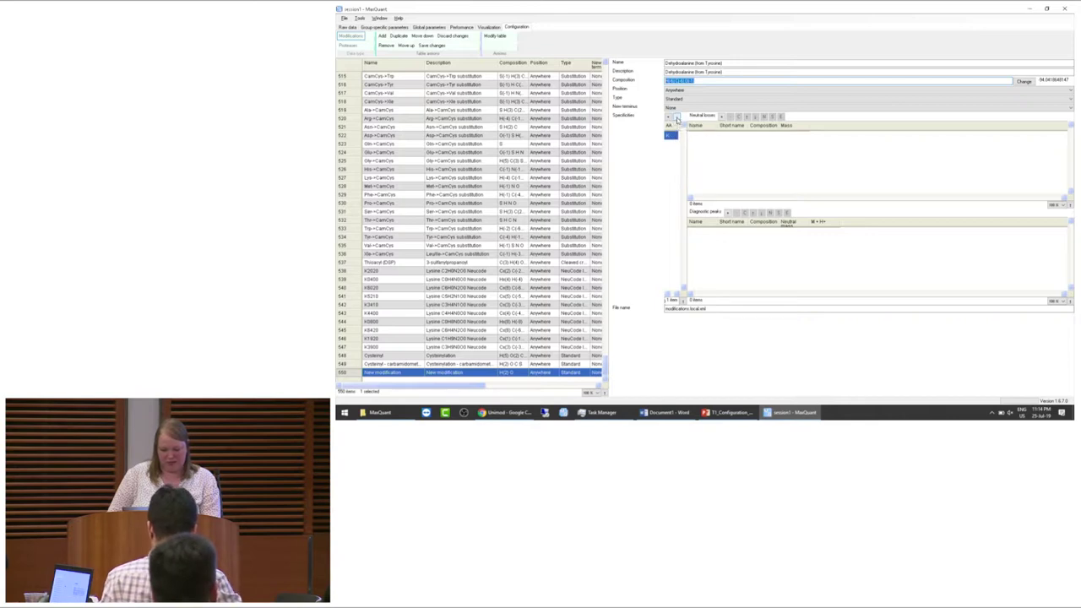
# Replace the existing specificity with tyrosine (Y).
pyautogui.click(676, 118)
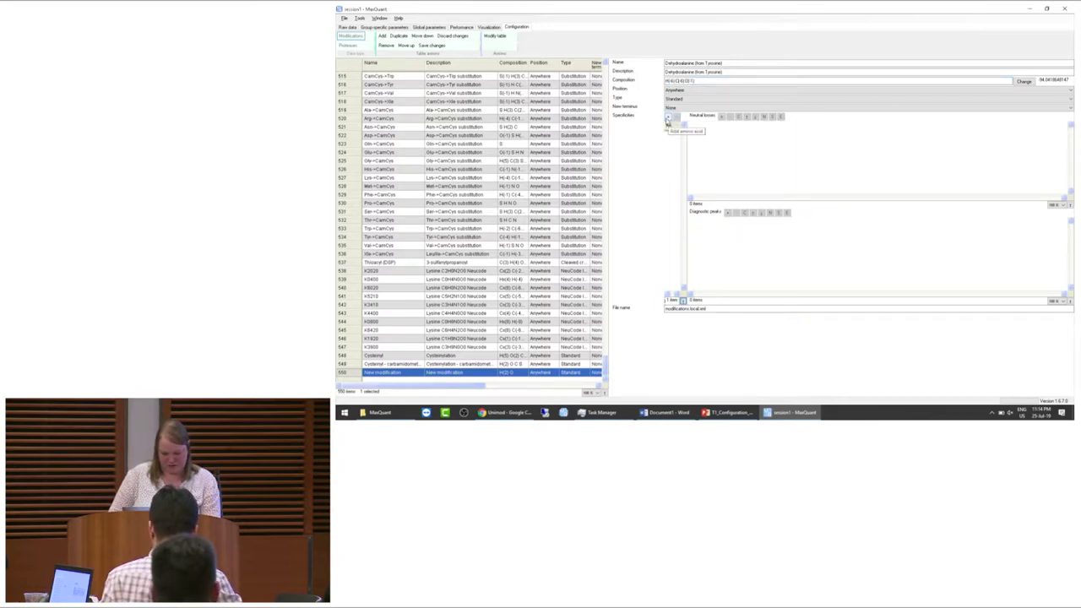
pyautogui.click(667, 119)
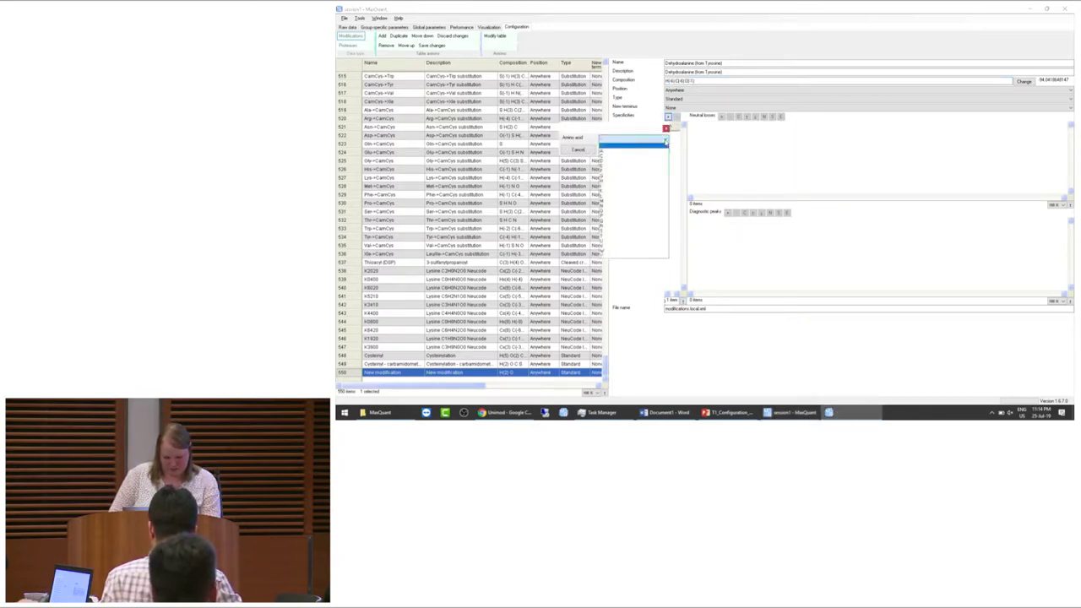
pyautogui.hotkey('alt', 'Tab')
pyautogui.click(666, 141)
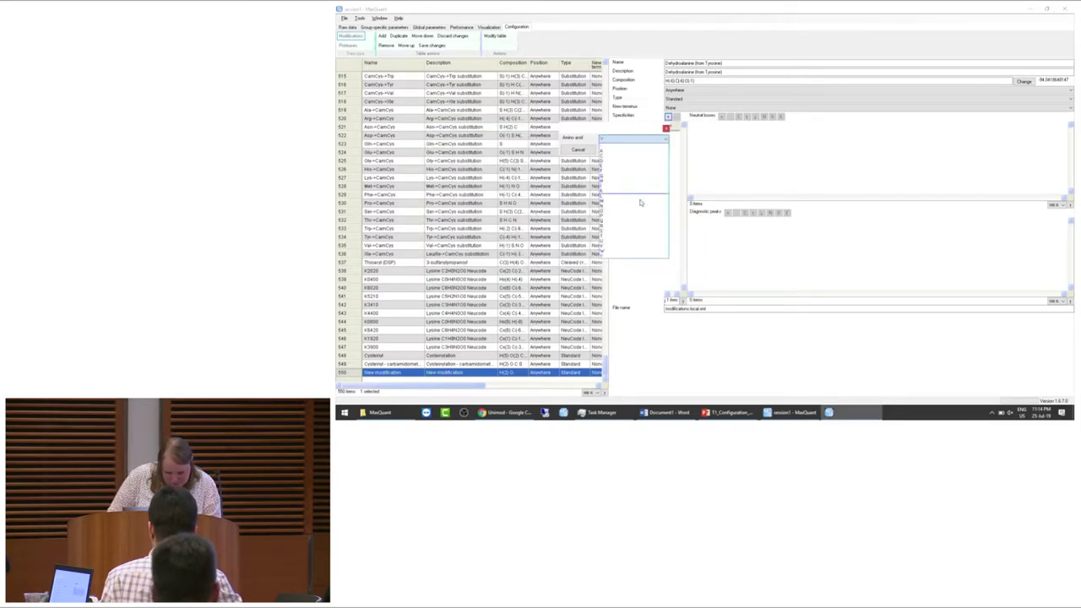
pyautogui.click(616, 256)
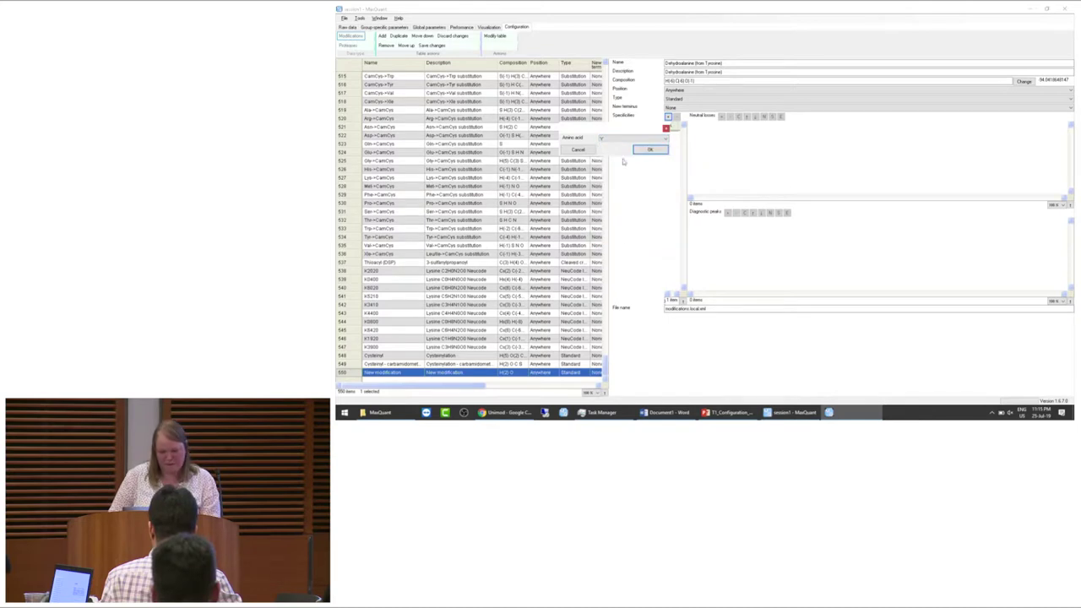
pyautogui.click(652, 151)
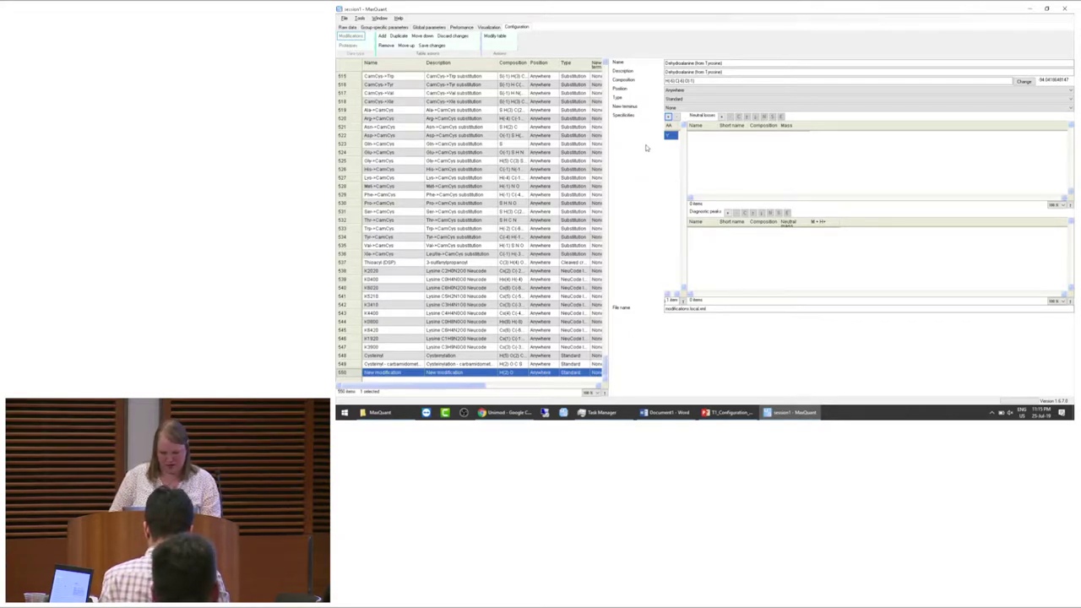
pyautogui.hotkey('alt', 'Tab')
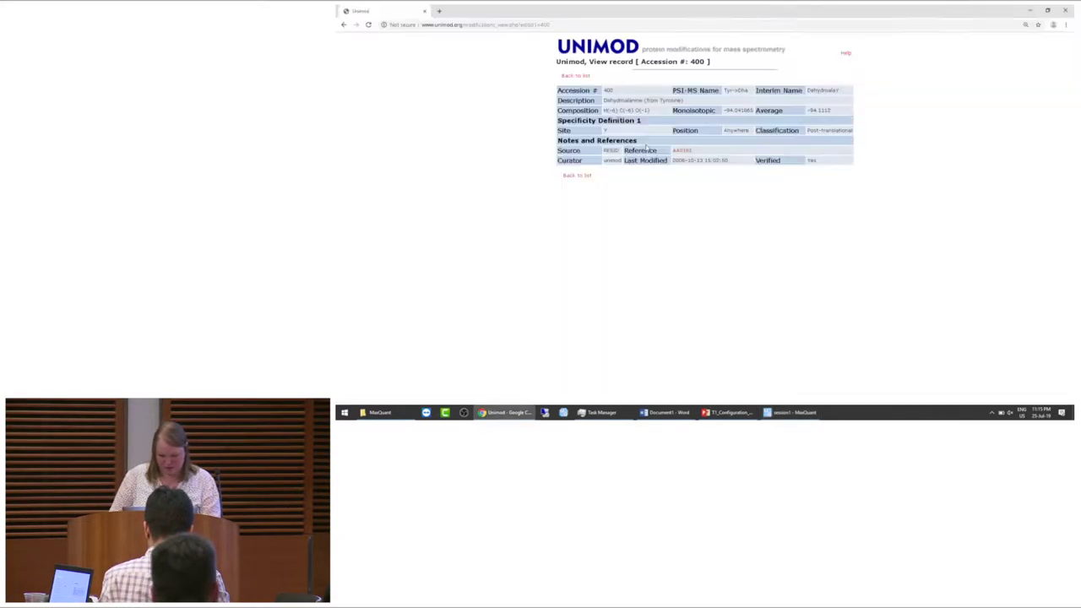
pyautogui.hotkey('alt', 'Tab')
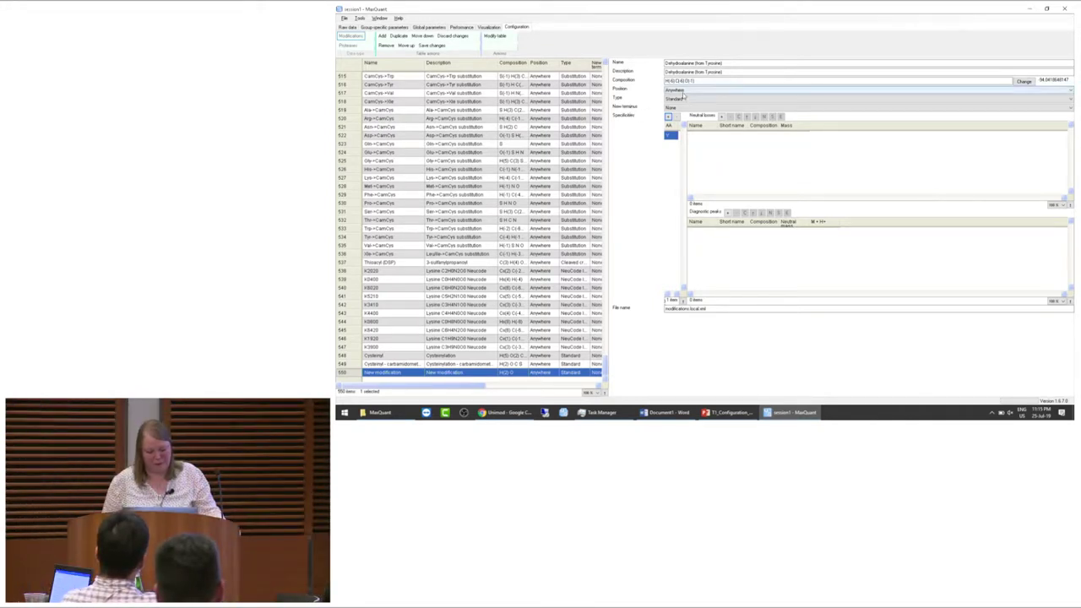
# Open the New terminus dropdown for Dehydroalanine (from Tyrosine).
pyautogui.click(682, 107)
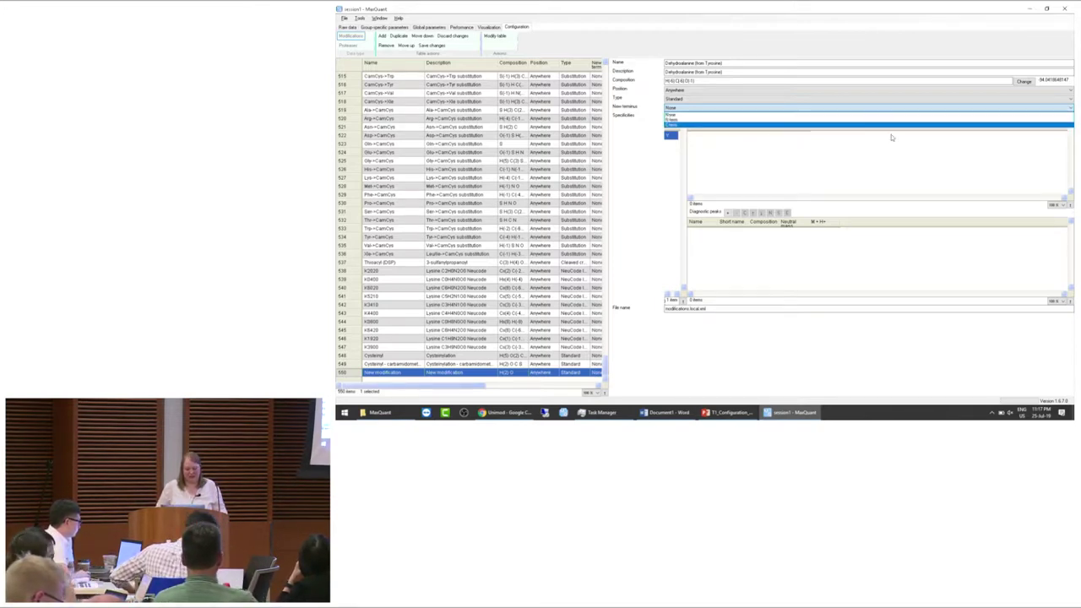
# Keep New terminus None, store the modification as entry 550, and save the changes.
pyautogui.click(675, 113)
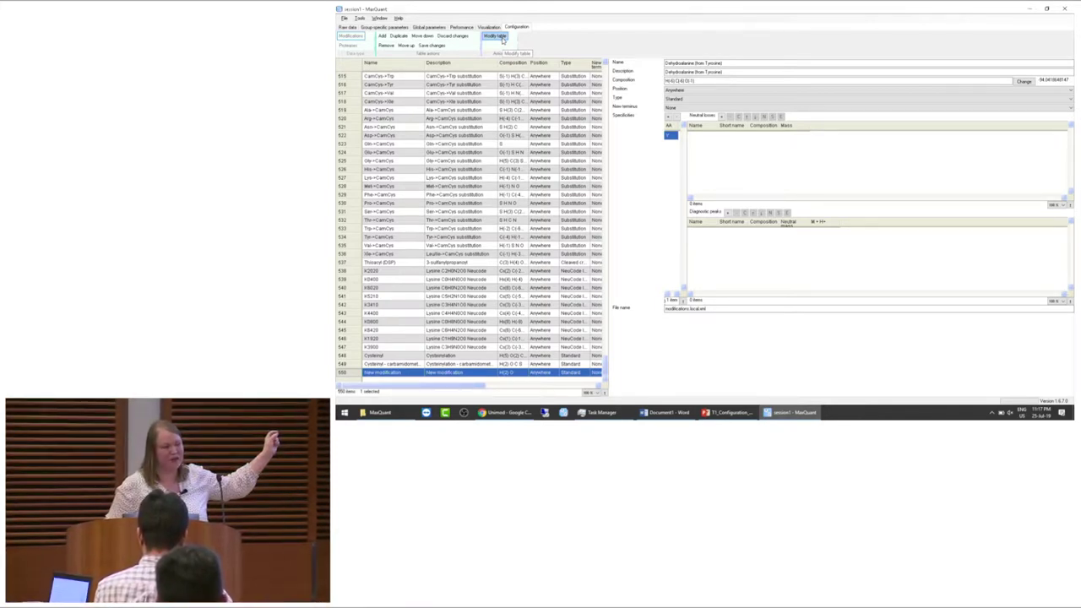
pyautogui.click(504, 38)
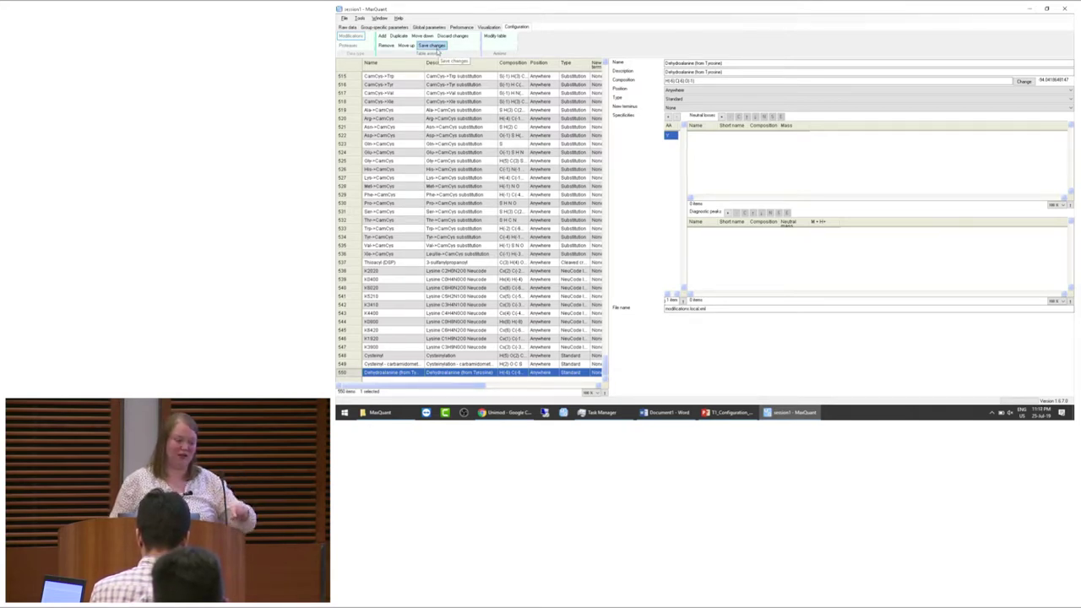
pyautogui.click(436, 49)
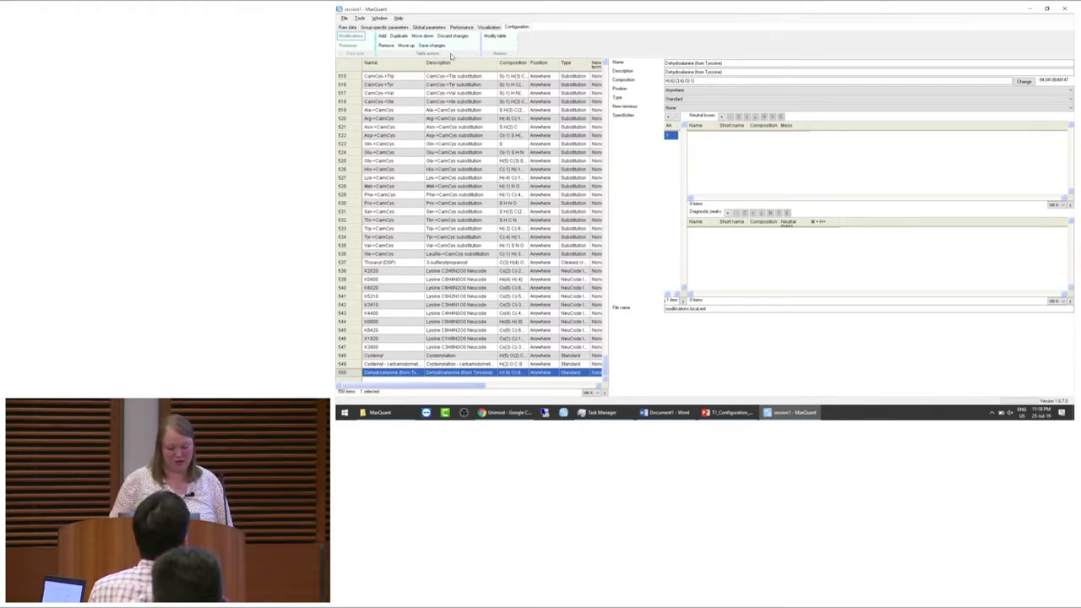
pyautogui.click(437, 48)
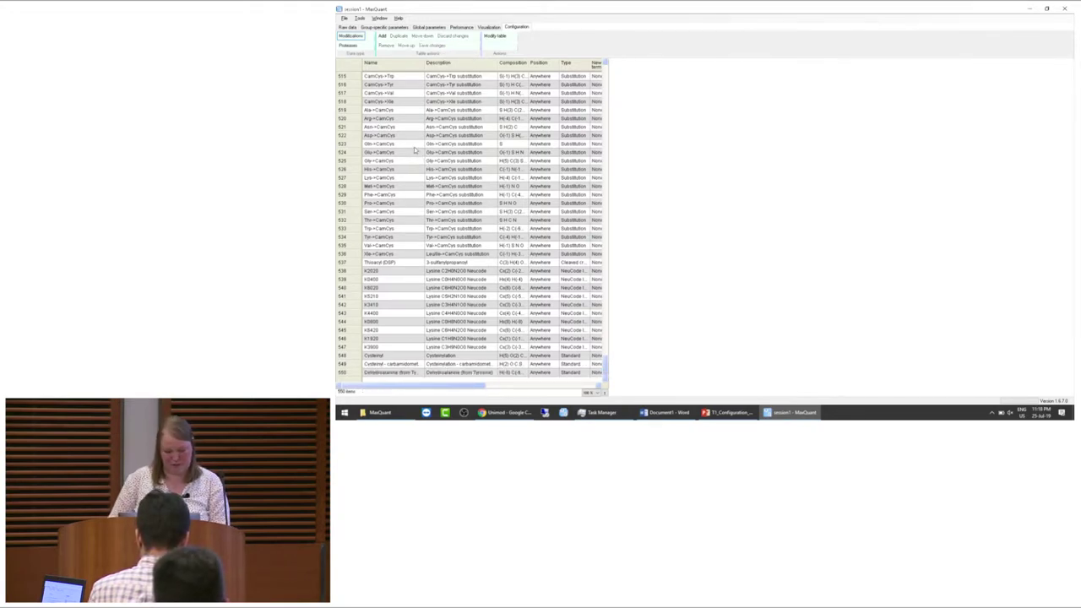
# Show slide 10, 'b) Configure a new SILAC label', with speaker notes hidden, then return to MaxQuant.
pyautogui.hotkey('alt', 'Tab')
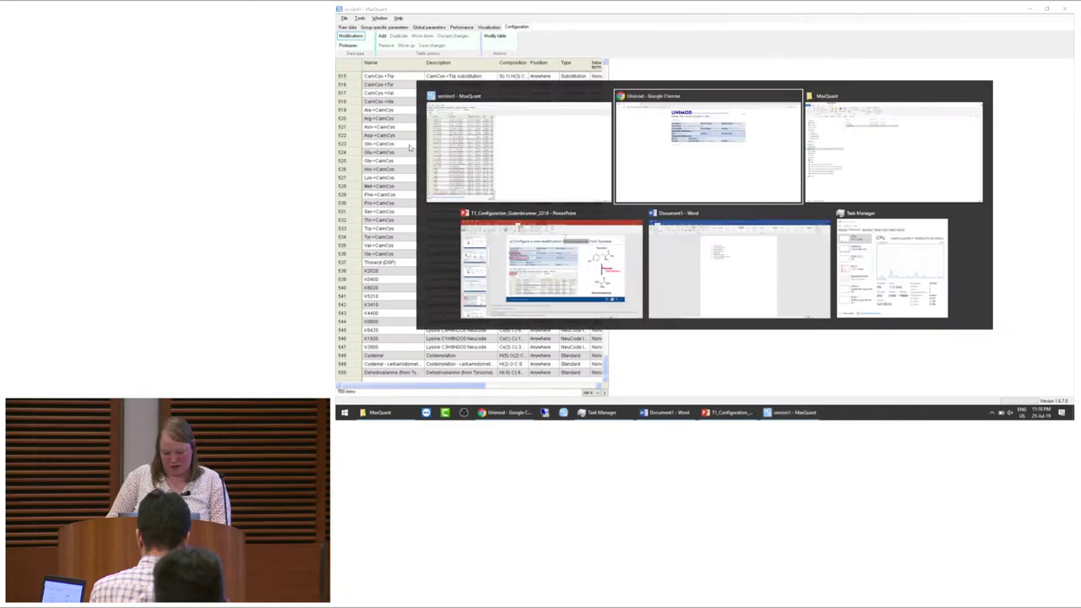
pyautogui.hotkey('alt', 'Tab')
pyautogui.hotkey('alt', 'Tab')
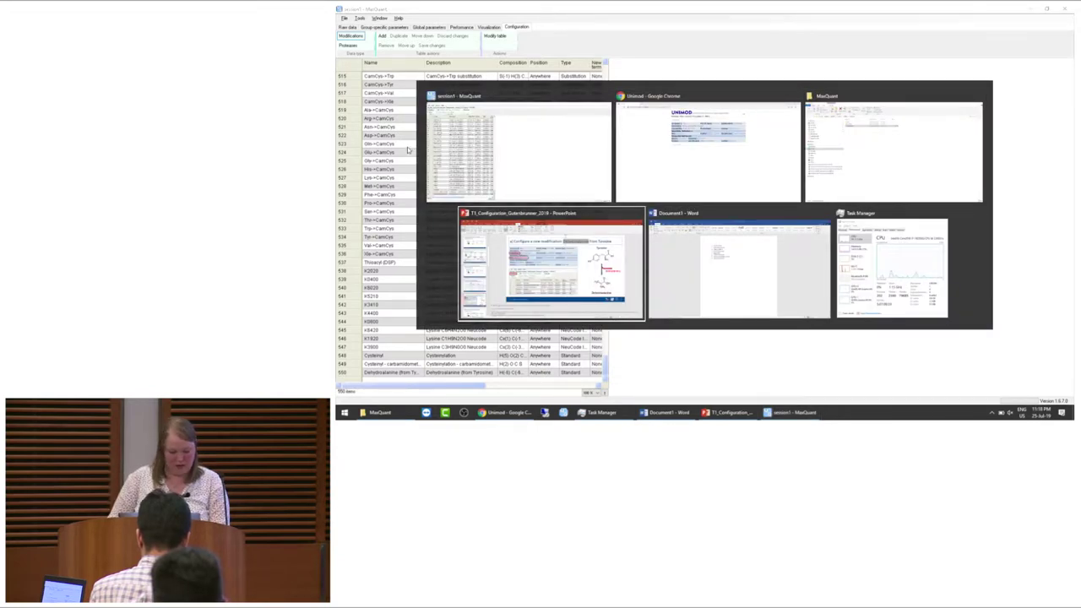
pyautogui.scroll(-5, 372, 279)
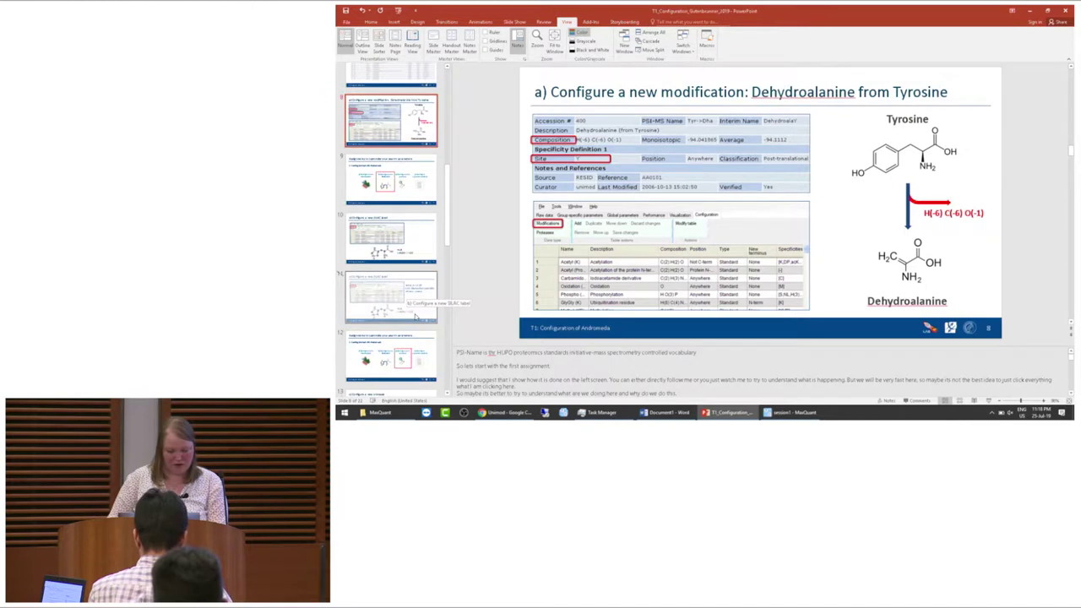
pyautogui.click(391, 180)
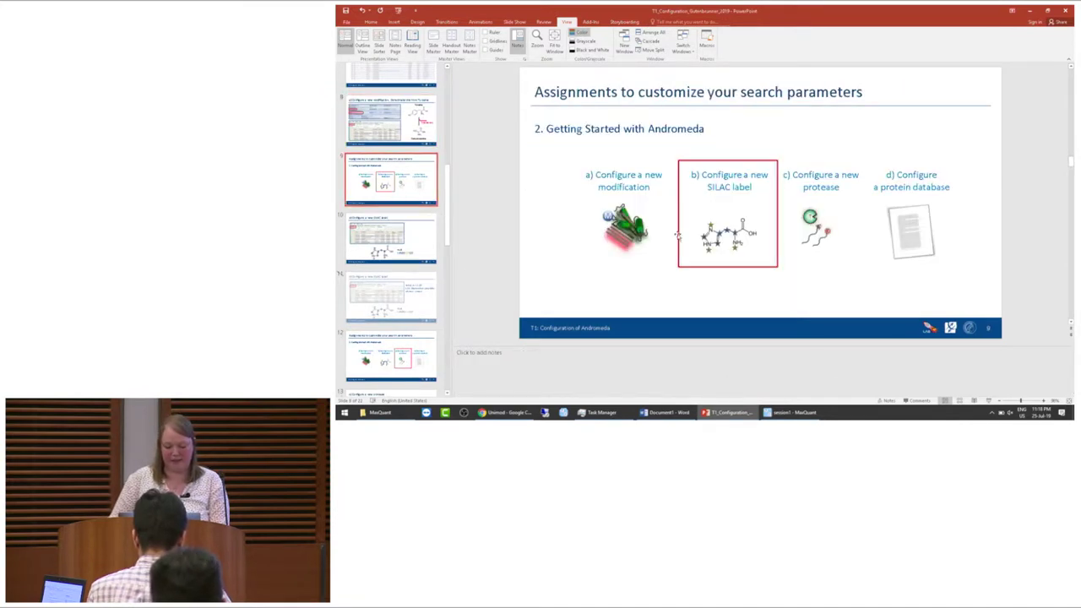
pyautogui.click(375, 238)
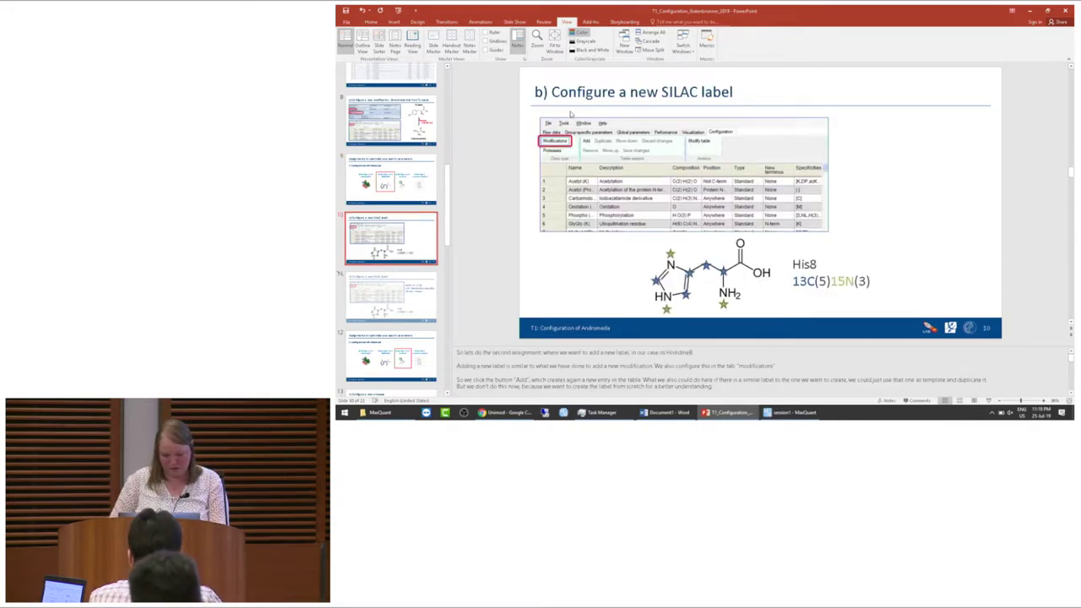
pyautogui.click(517, 39)
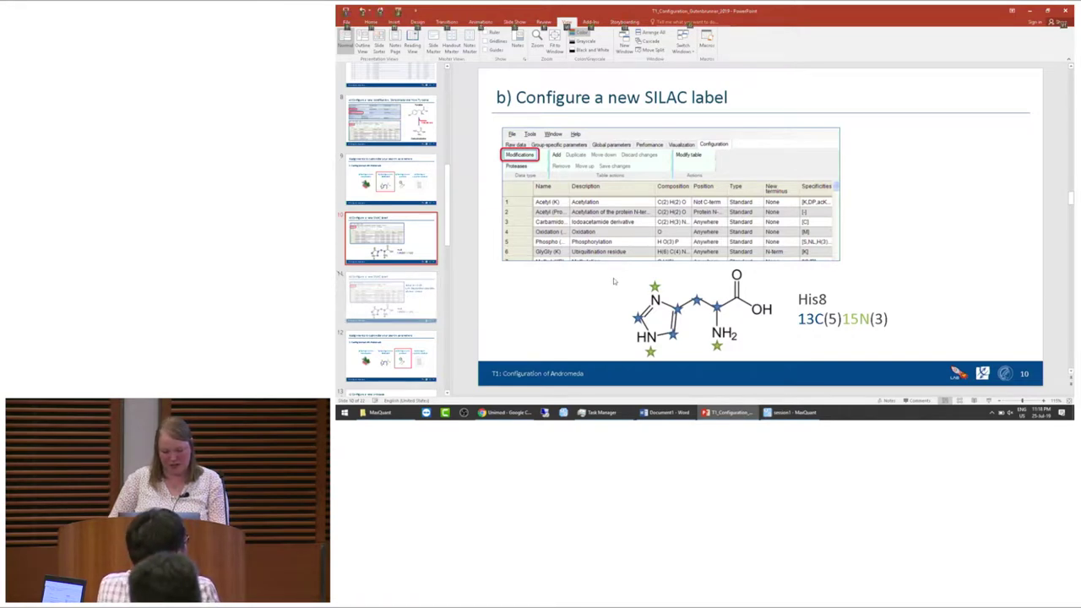
pyautogui.hotkey('alt', 'Tab')
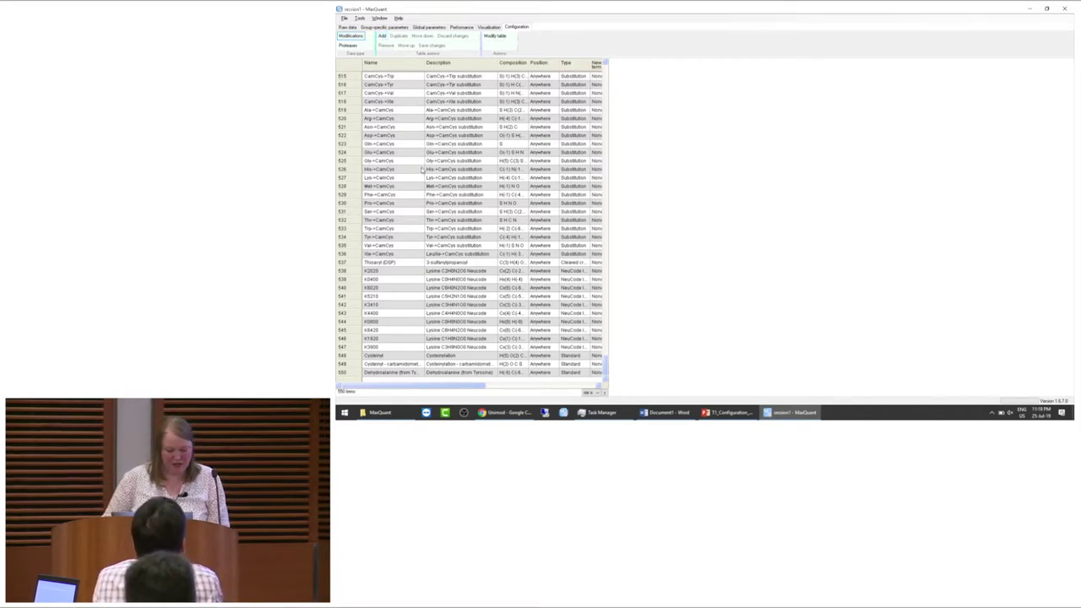
# Search the modifications table for 'Lys8' and select its entry in row 40 to show its details.
pyautogui.rightClick(409, 86)
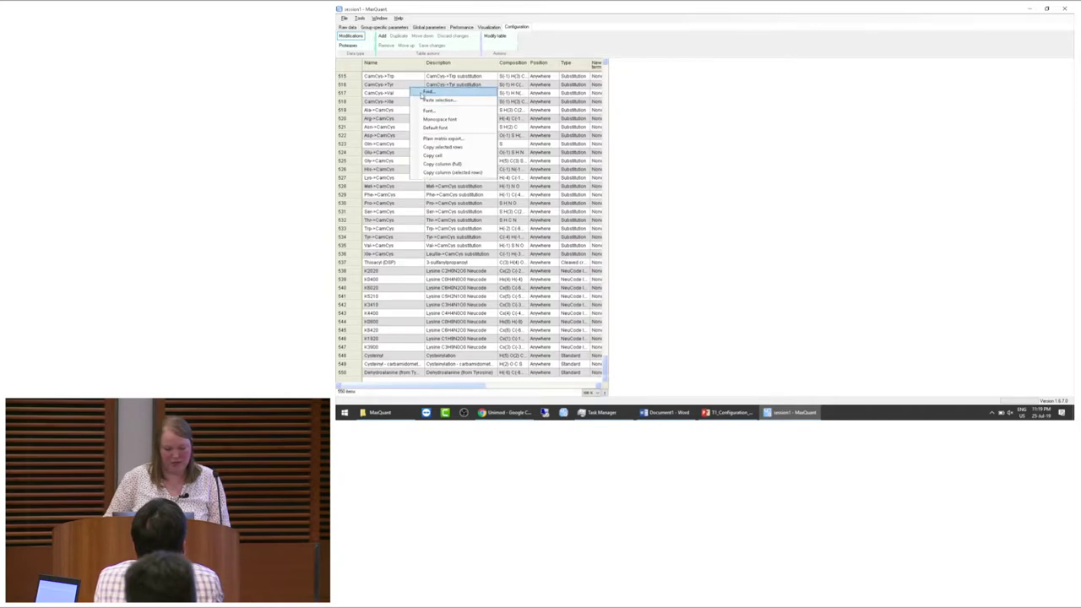
pyautogui.click(419, 95)
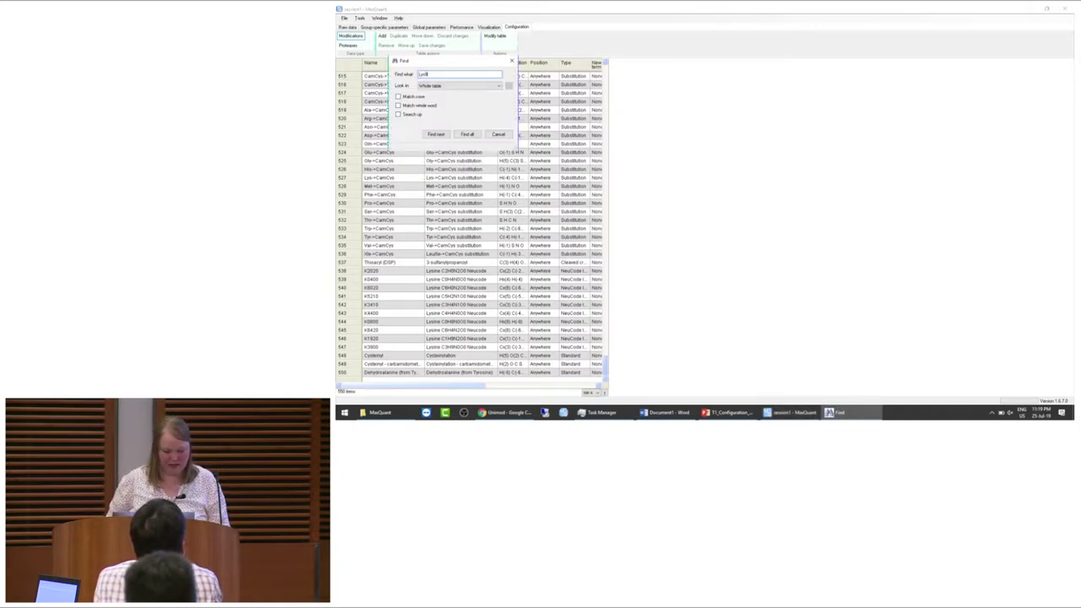
pyautogui.click(467, 135)
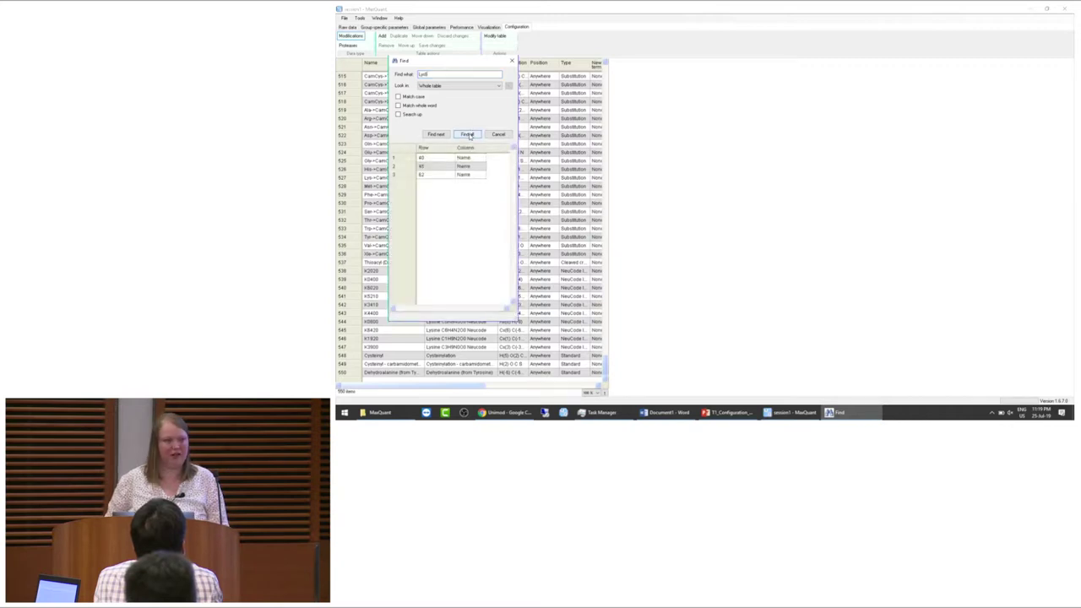
pyautogui.click(446, 158)
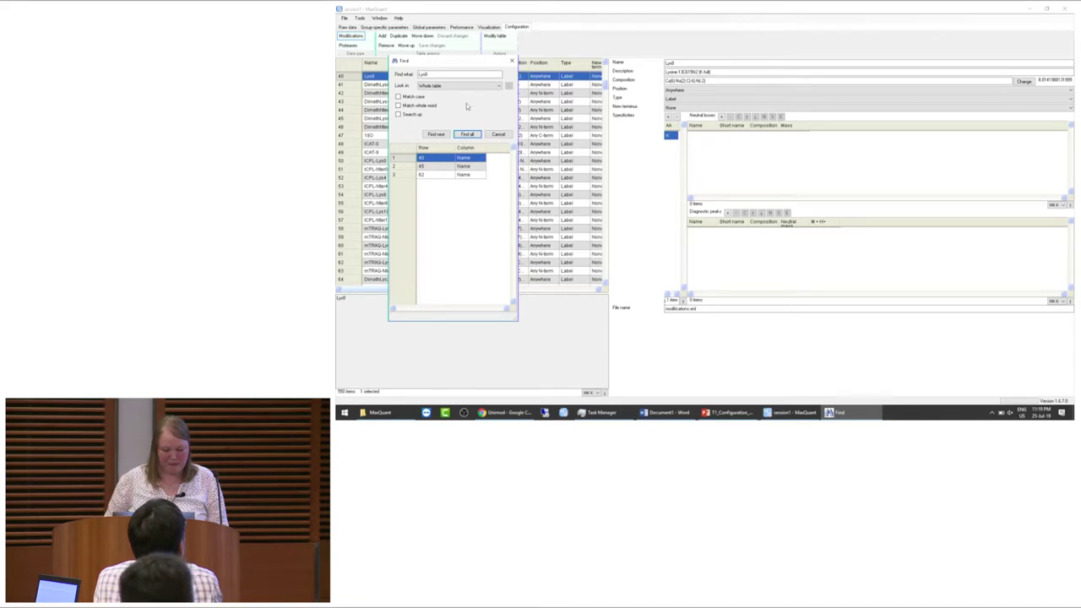
pyautogui.click(511, 61)
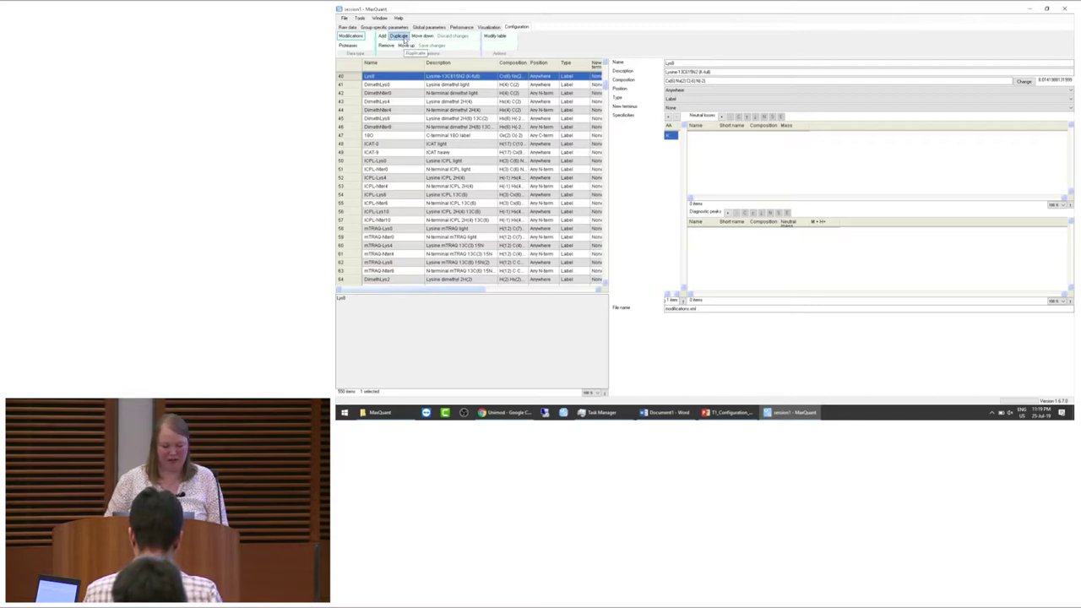
# Duplicate Lys8, rename the copy His8 with description 'His8 Description', then view the His8 slide.
pyautogui.click(405, 40)
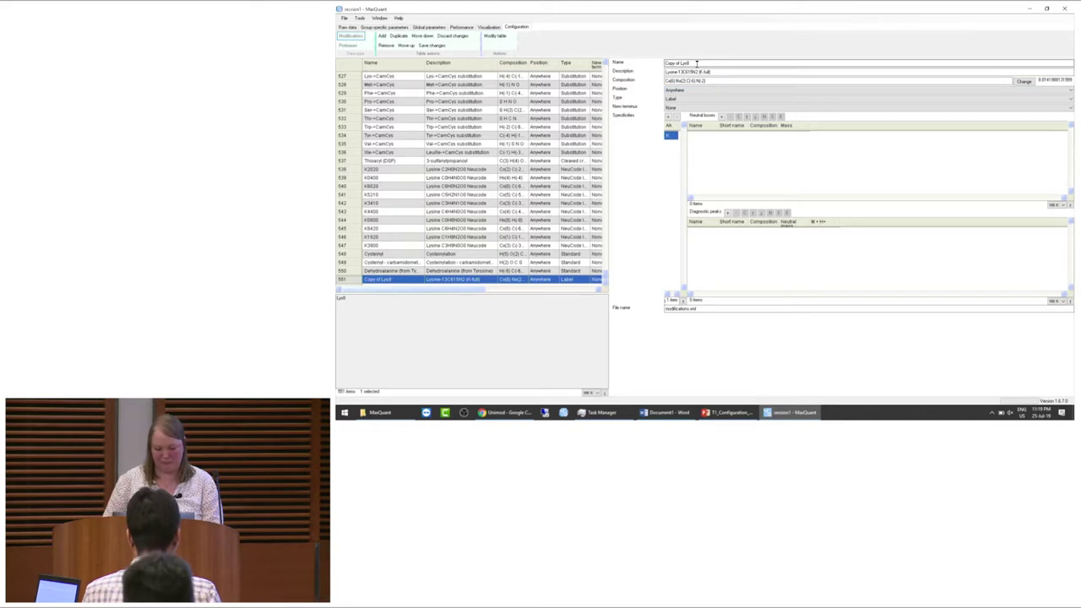
pyautogui.moveTo(686, 63); pyautogui.dragTo(651, 70)
pyautogui.write('K8')
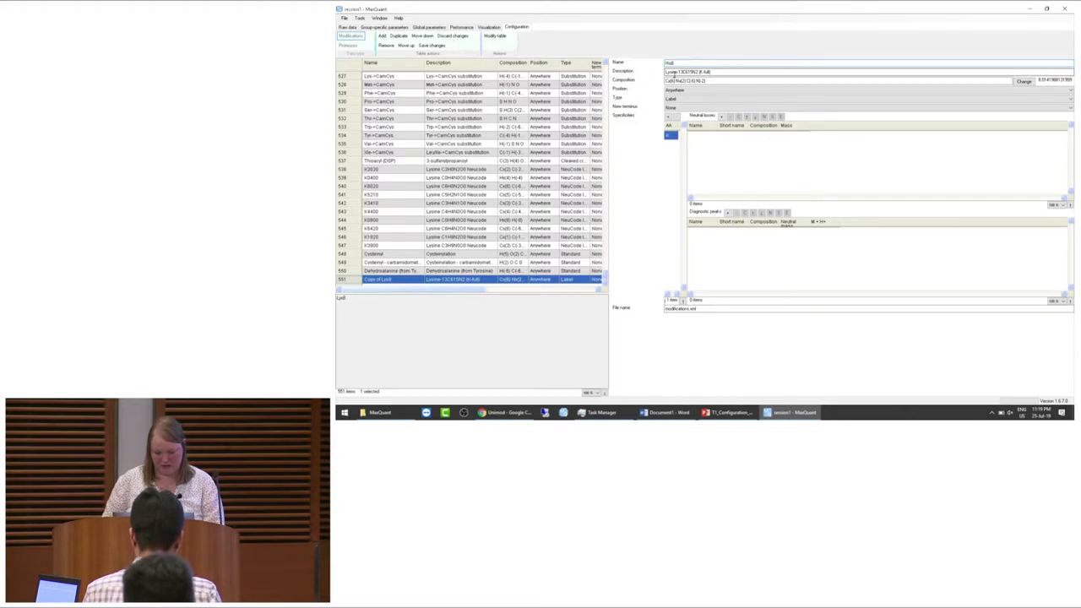
pyautogui.moveTo(712, 72); pyautogui.dragTo(665, 71)
pyautogui.write('K')
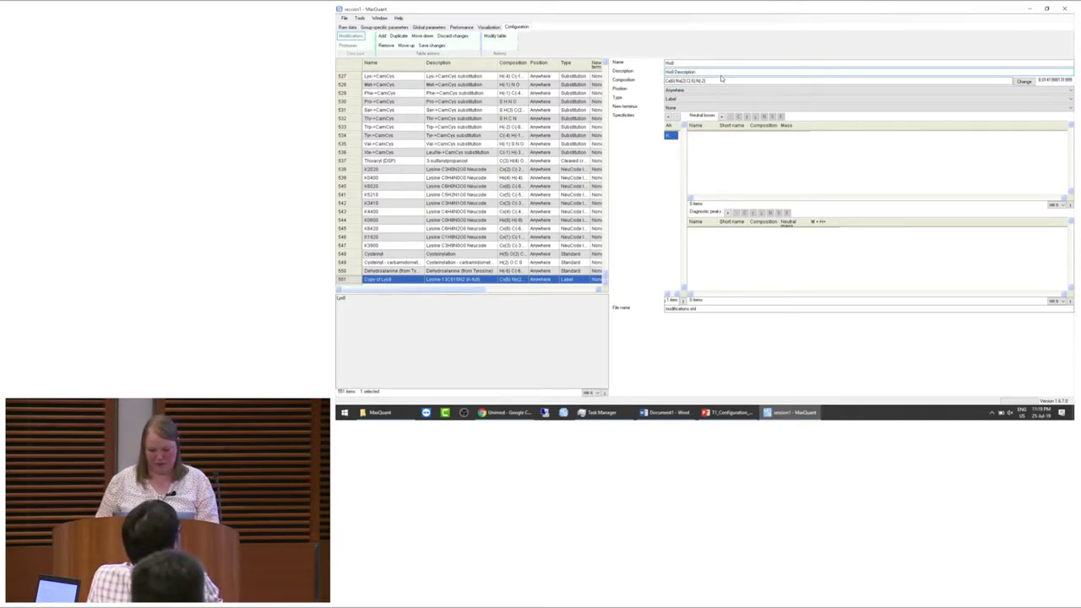
pyautogui.hotkey('alt', 'Tab')
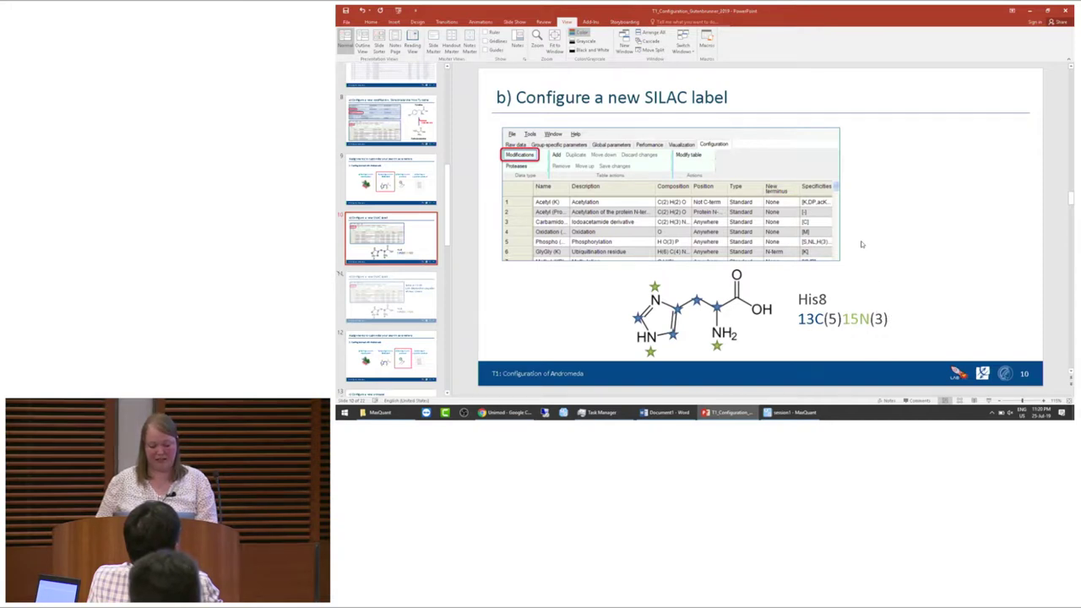
# Clear the copied label's old Lys8 composition and bring up the composition editor.
pyautogui.hotkey('alt', 'Tab')
pyautogui.click(703, 82)
pyautogui.moveTo(702, 82); pyautogui.dragTo(666, 82)
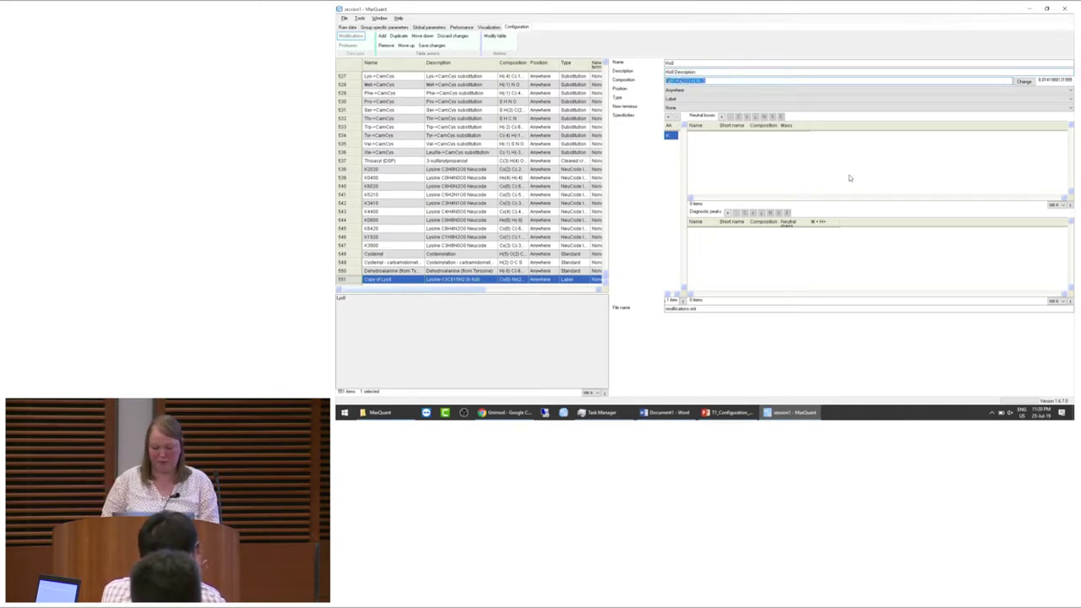
pyautogui.press('BackSpace')
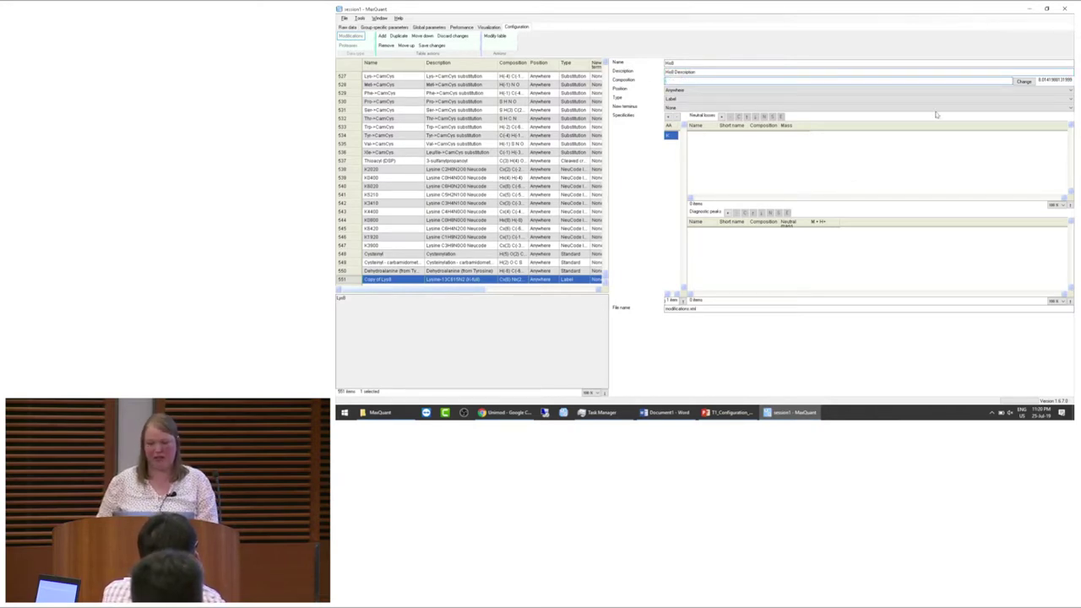
pyautogui.click(1023, 81)
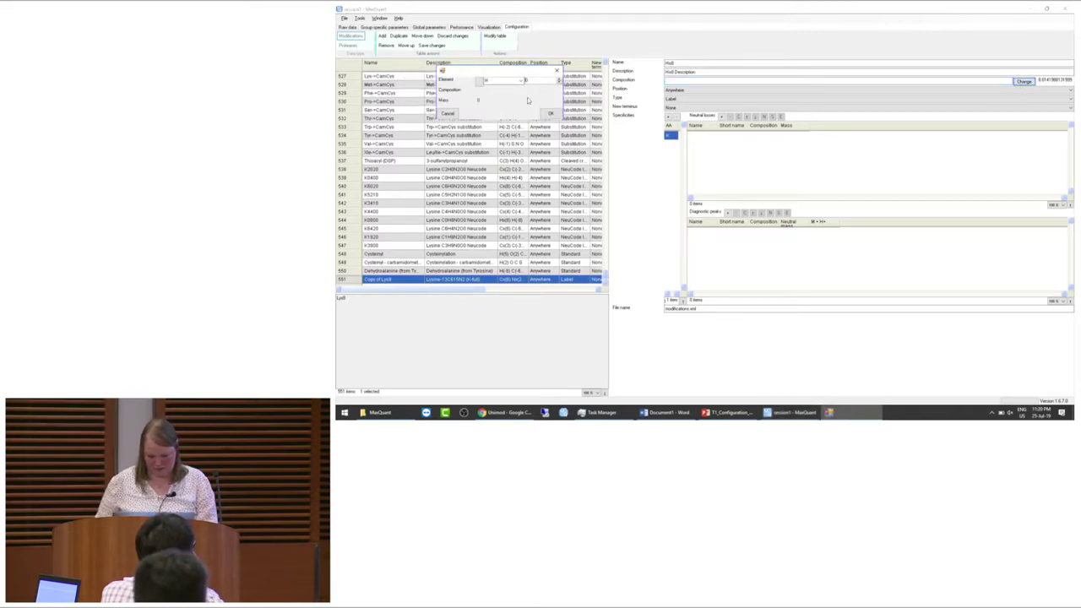
pyautogui.hotkey('alt', 'Tab')
pyautogui.hotkey('alt', 'Tab')
pyautogui.hotkey('alt', 'Tab')
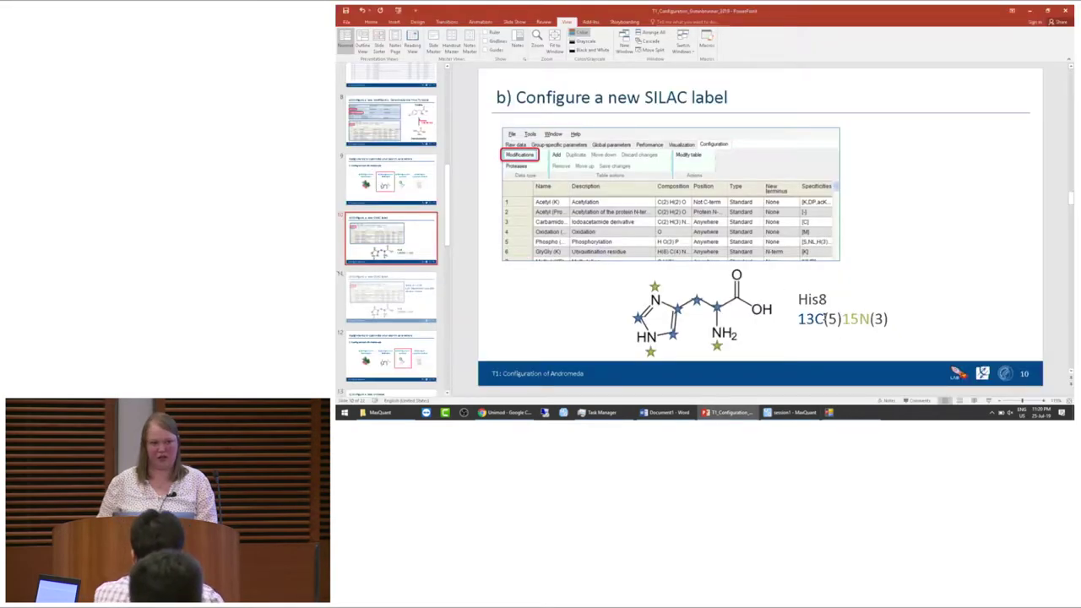
pyautogui.hotkey('alt', 'Tab')
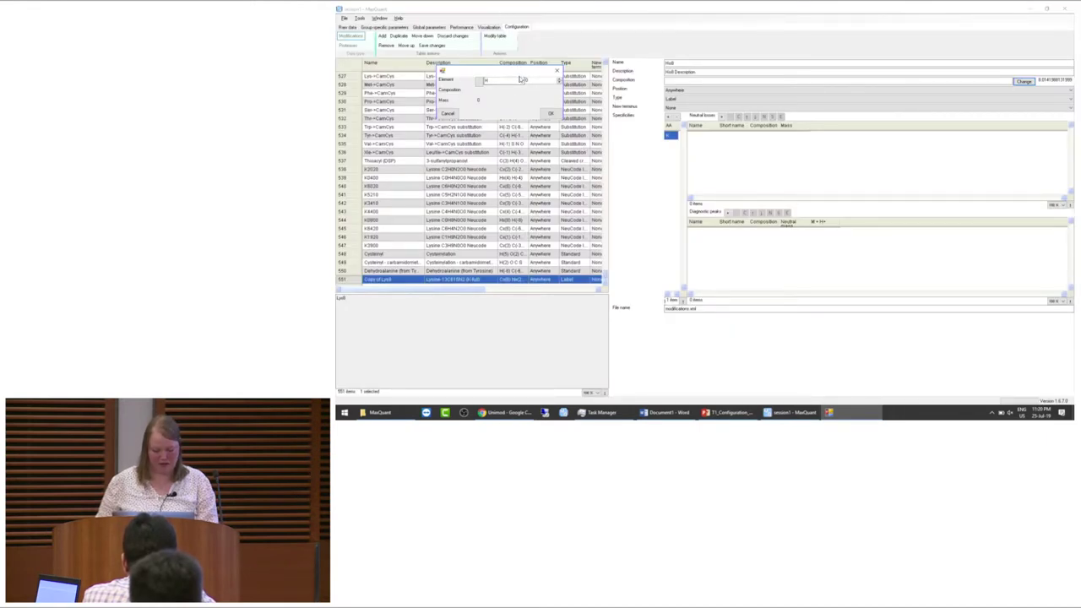
# Set carbon C to -5 and heavy carbon Cx to 5 in the composition.
pyautogui.click(521, 81)
pyautogui.write('c')
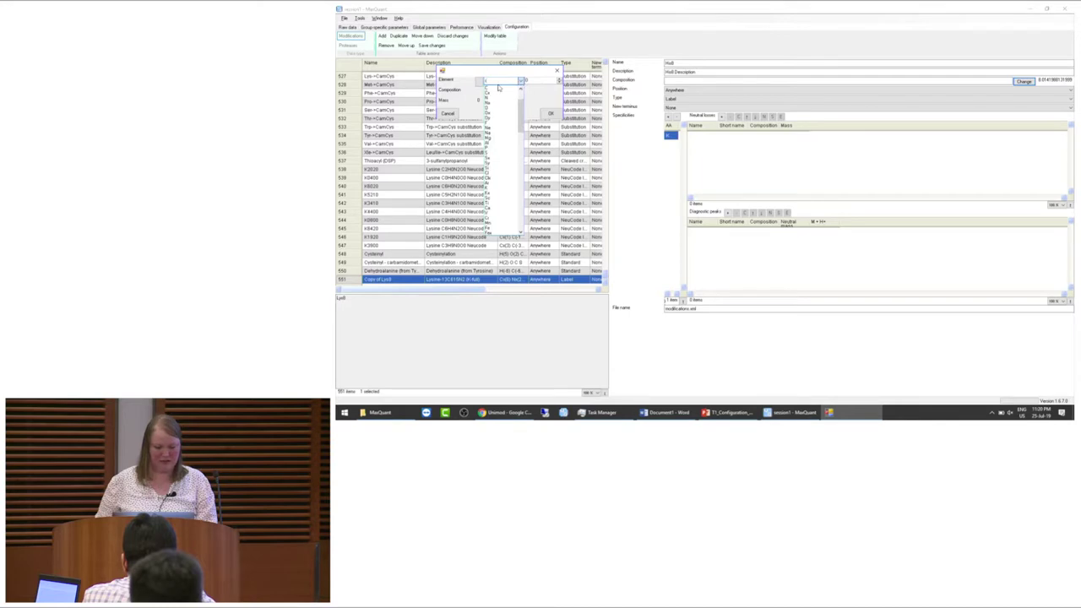
pyautogui.click(490, 91)
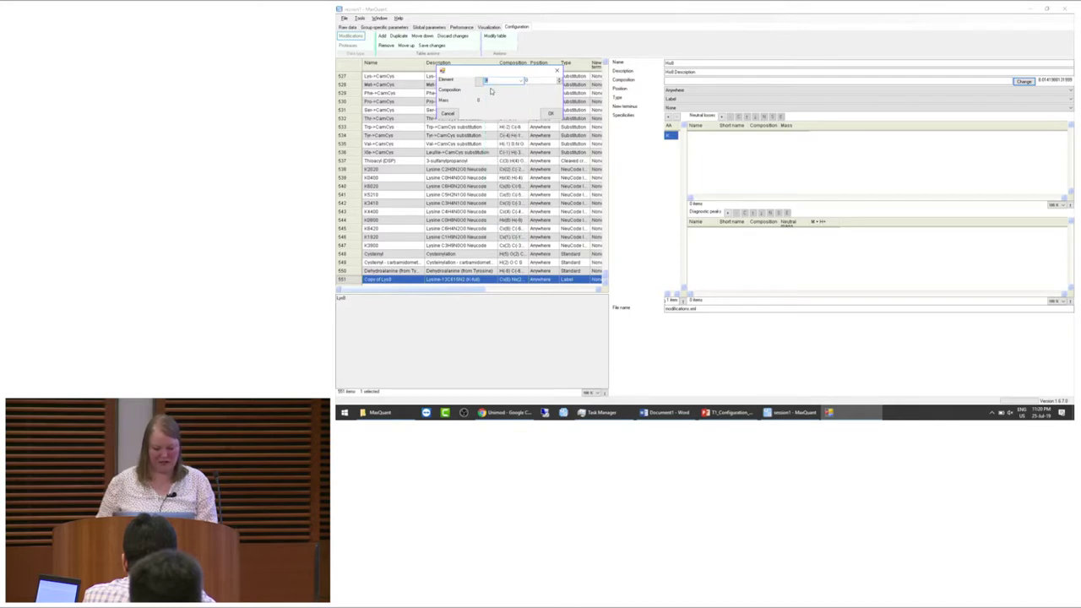
pyautogui.click(558, 80)
pyautogui.click(558, 80)
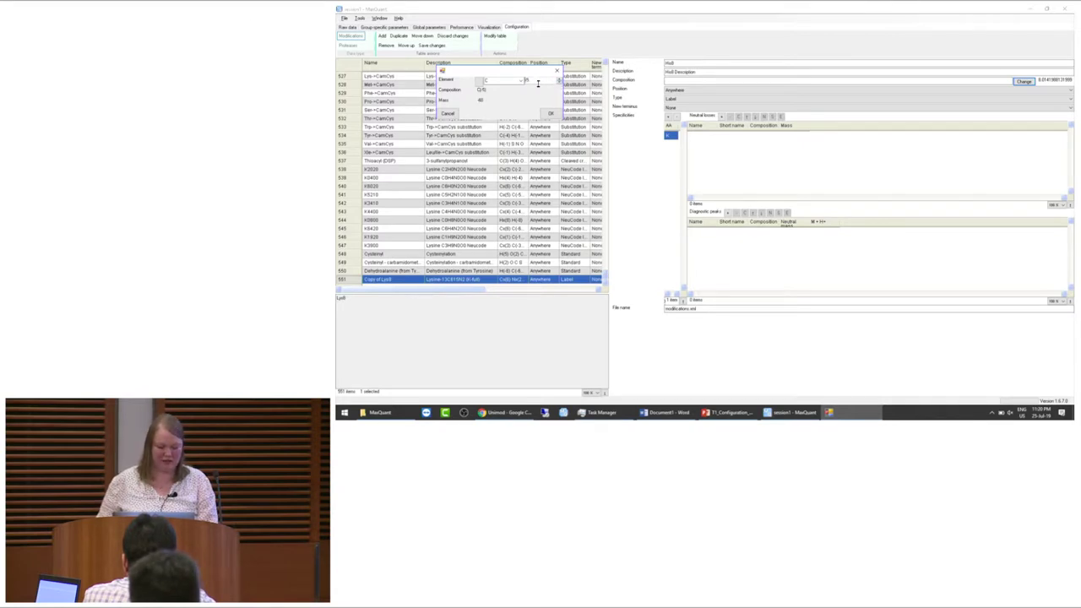
pyautogui.click(520, 80)
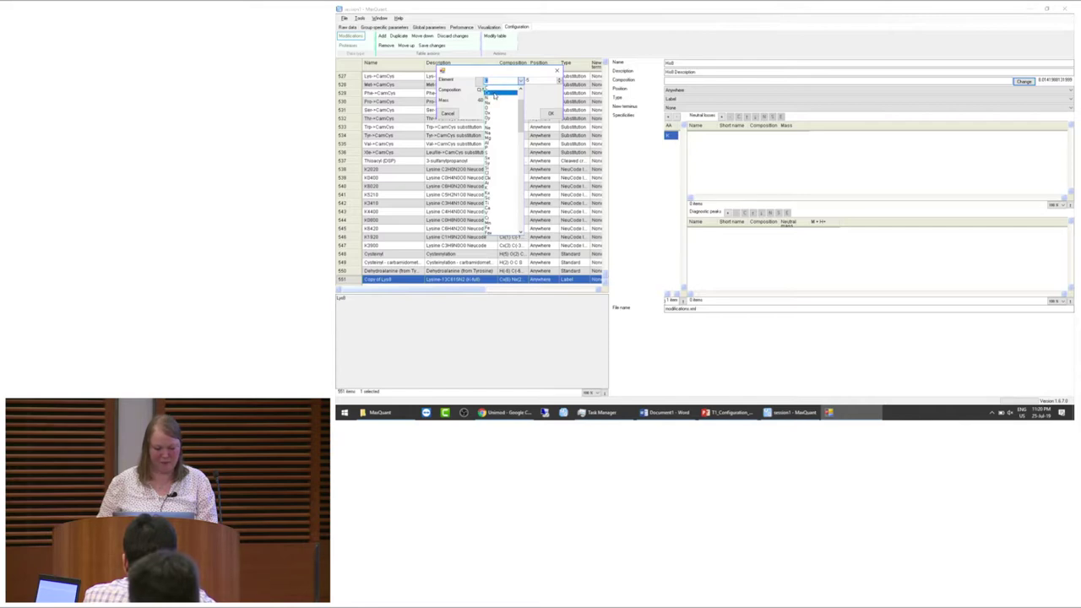
pyautogui.click(497, 92)
pyautogui.click(558, 78)
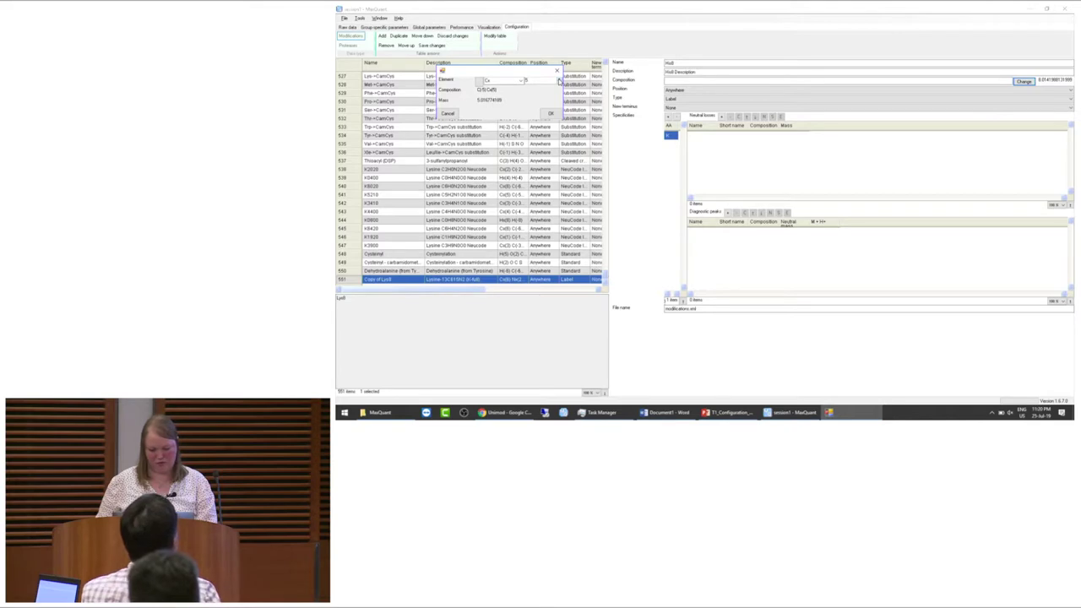
# Set nitrogen N to -3 and heavy nitrogen Nx to 3, applying composition C(-5) Cx(5) N(-3) Nx(3).
pyautogui.hotkey('alt', 'Tab')
pyautogui.hotkey('alt', 'Tab')
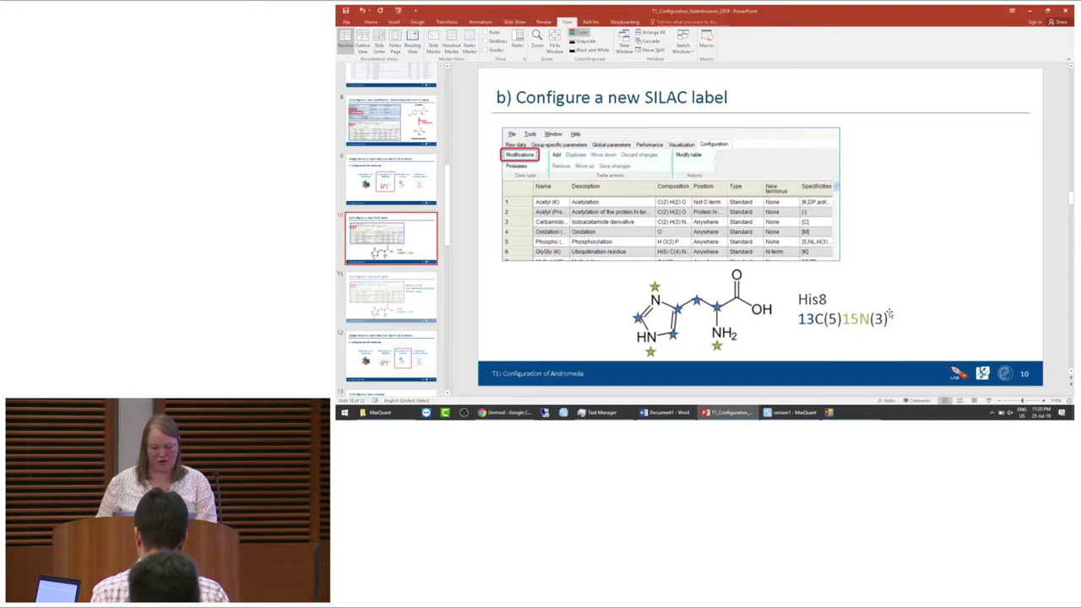
pyautogui.hotkey('alt', 'Tab')
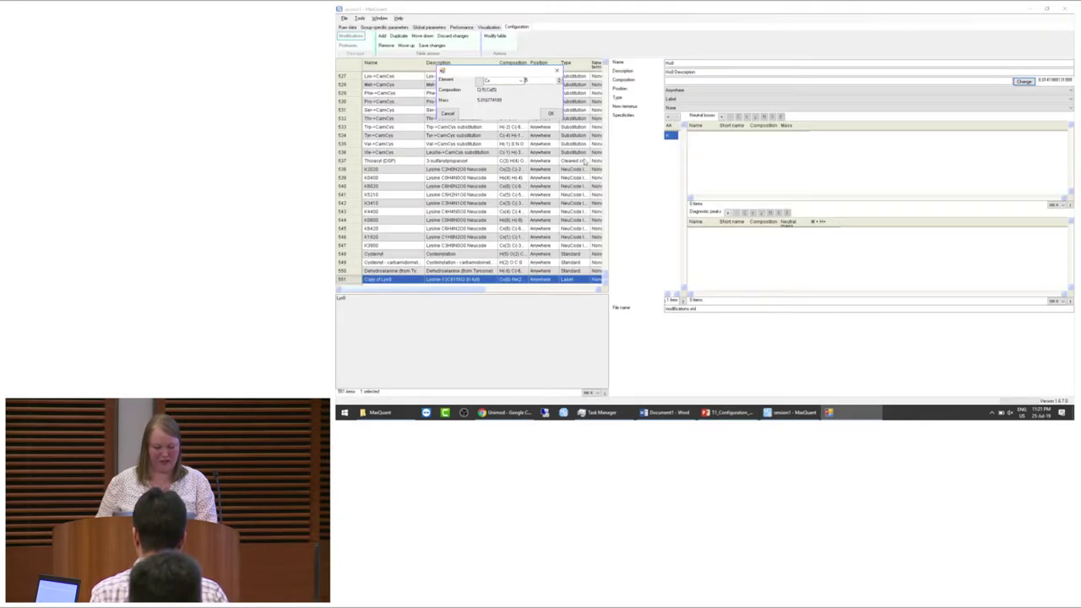
pyautogui.click(520, 80)
pyautogui.click(489, 98)
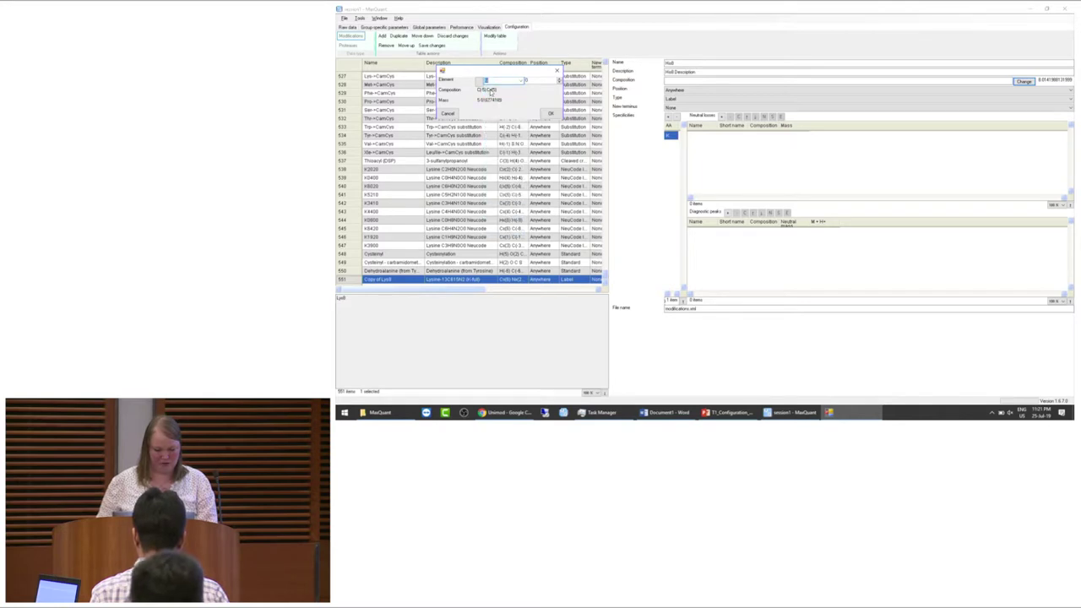
pyautogui.click(558, 82)
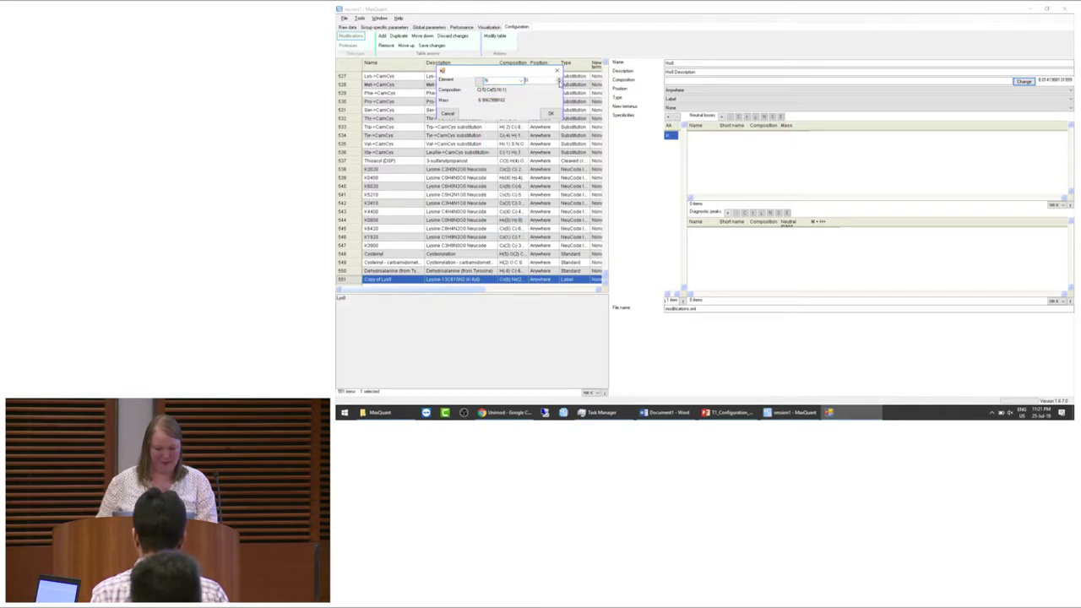
pyautogui.click(558, 82)
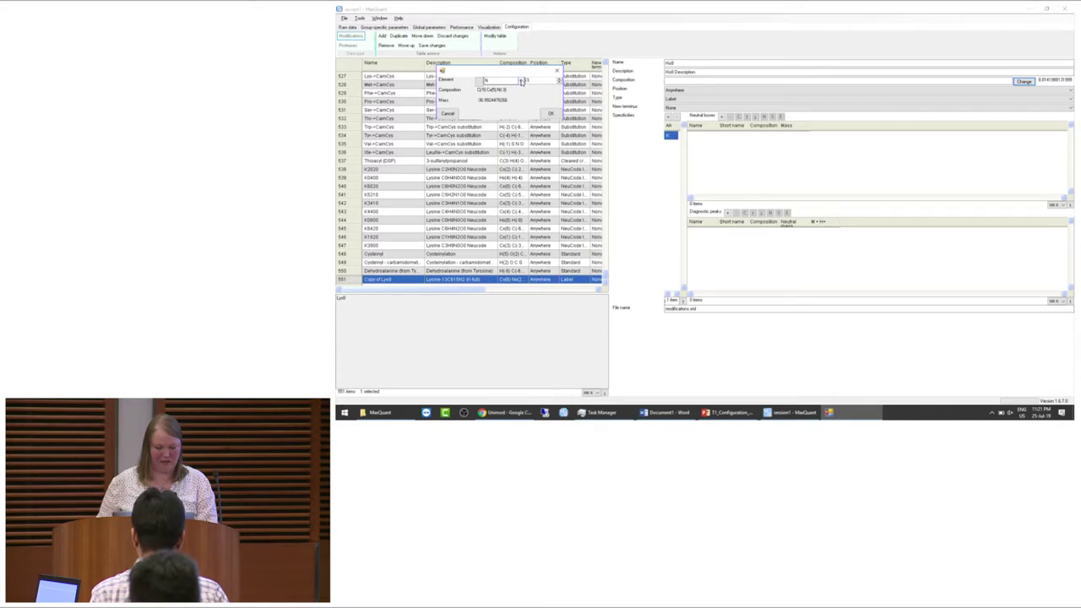
pyautogui.click(518, 81)
pyautogui.click(498, 95)
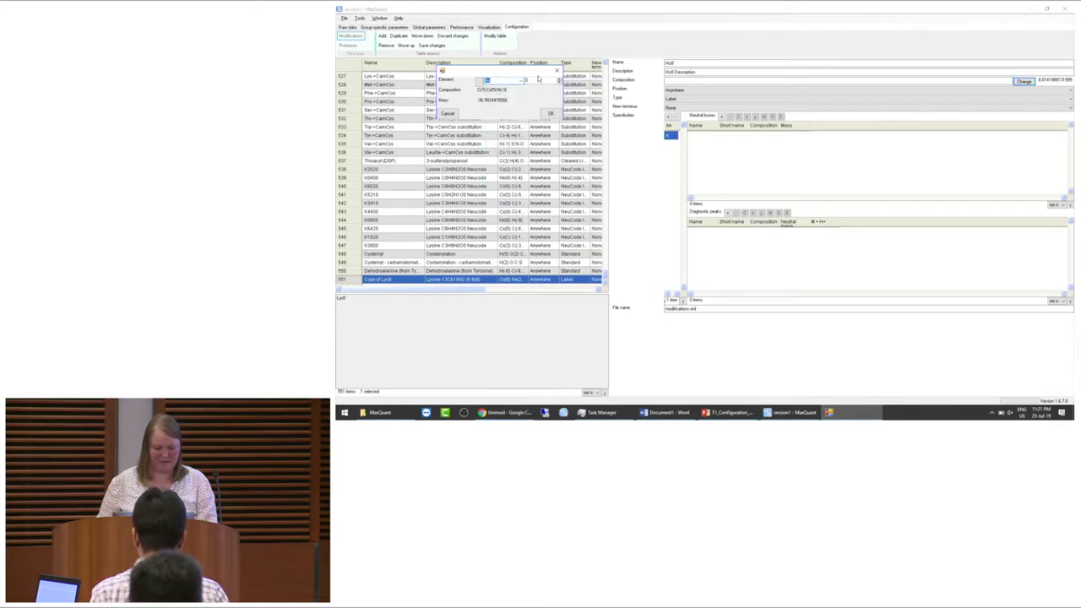
pyautogui.click(558, 80)
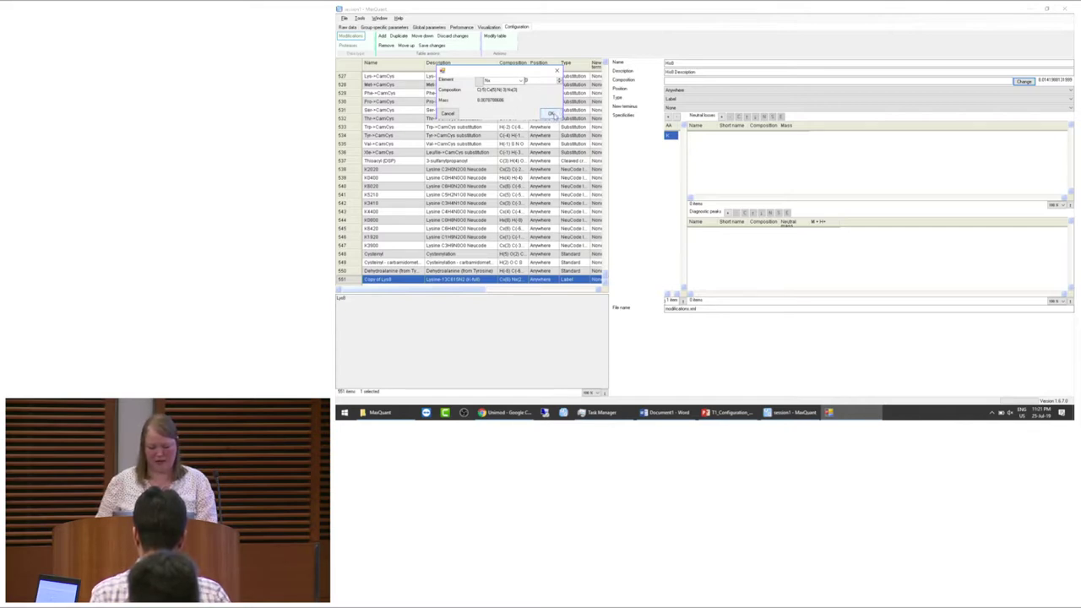
pyautogui.click(551, 114)
pyautogui.moveTo(724, 81); pyautogui.dragTo(659, 82)
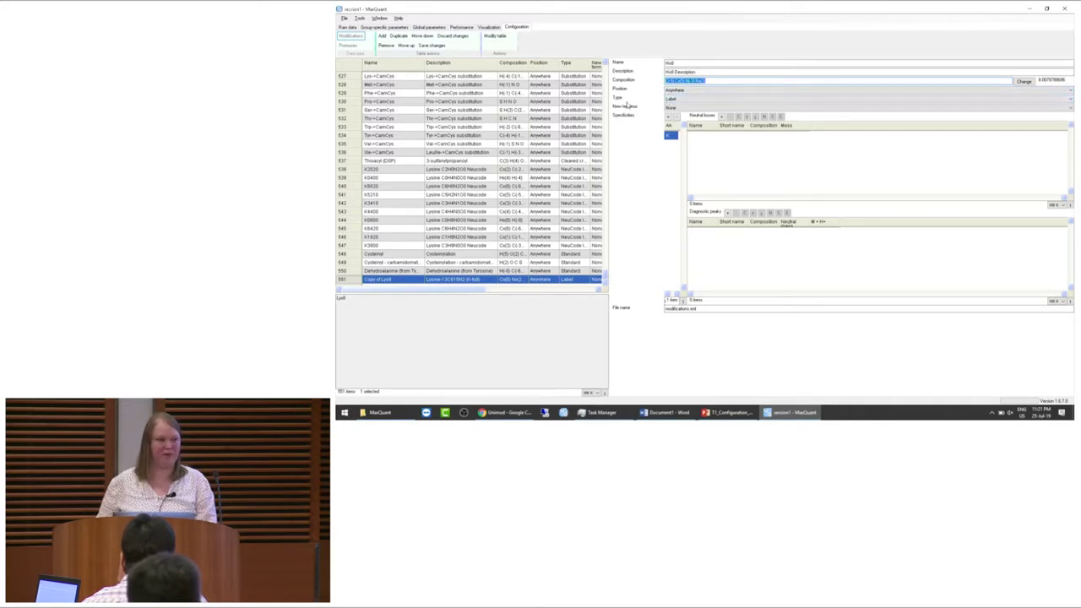
# Replace the label's amino acid specificity with H (histidine).
pyautogui.click(677, 117)
pyautogui.click(668, 119)
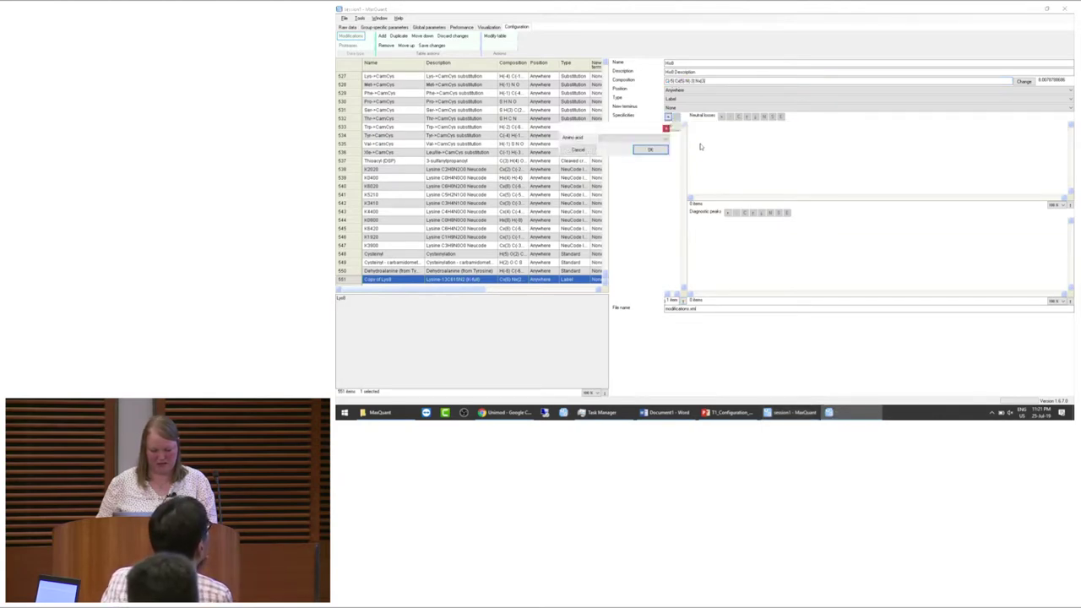
pyautogui.click(651, 140)
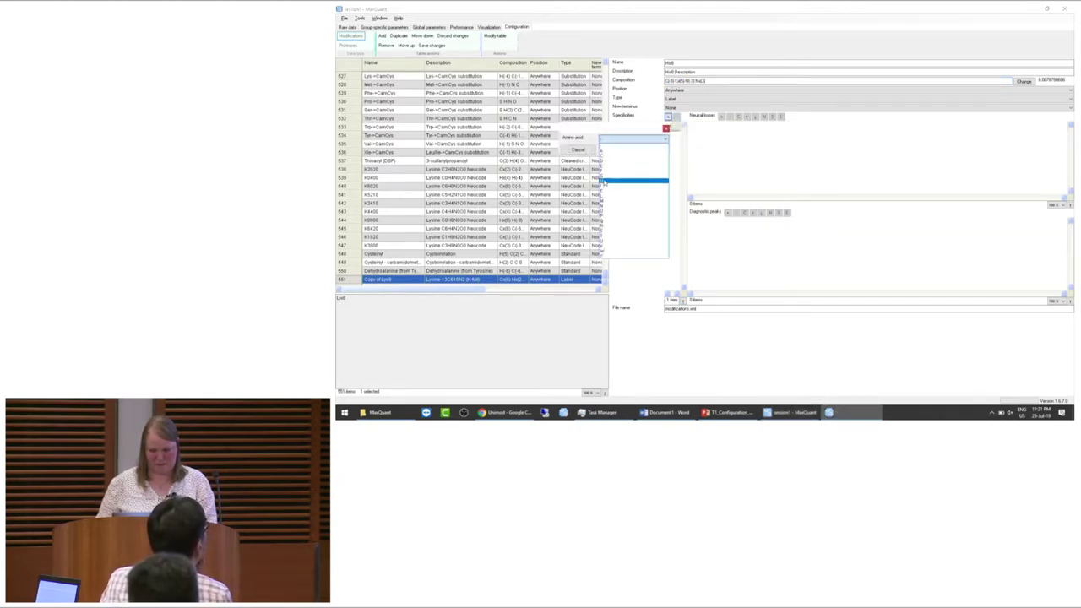
pyautogui.click(630, 150)
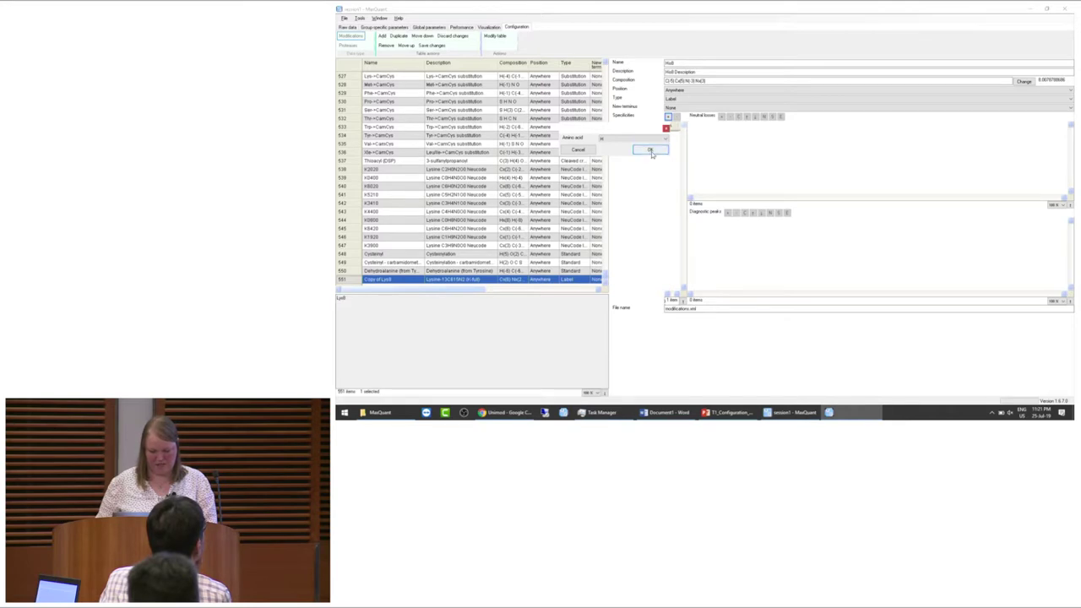
pyautogui.click(649, 149)
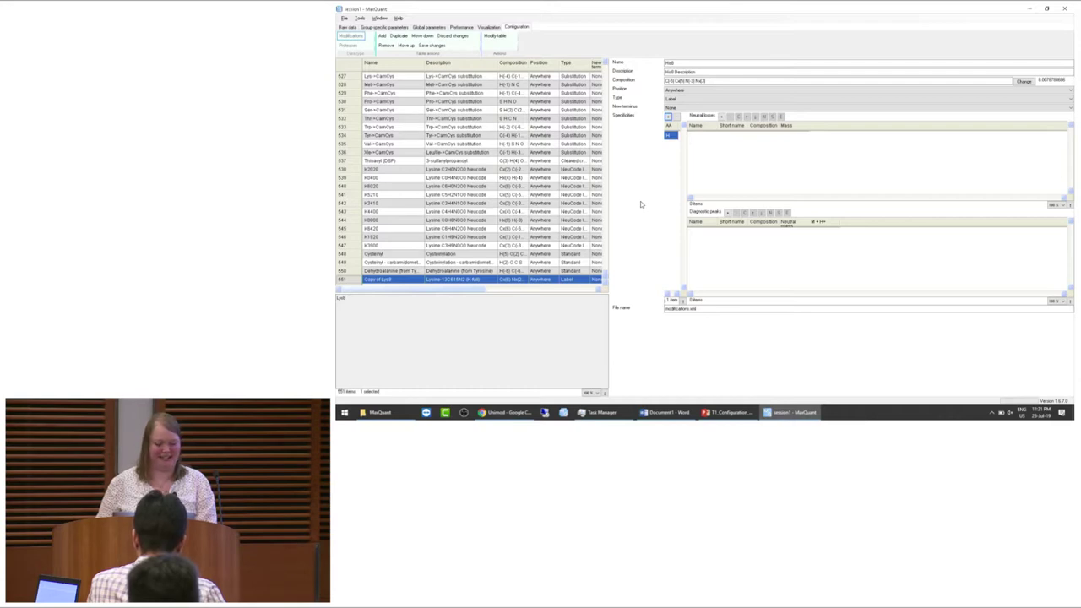
# Apply the His8 entry to the modifications table and save the changes.
pyautogui.click(497, 37)
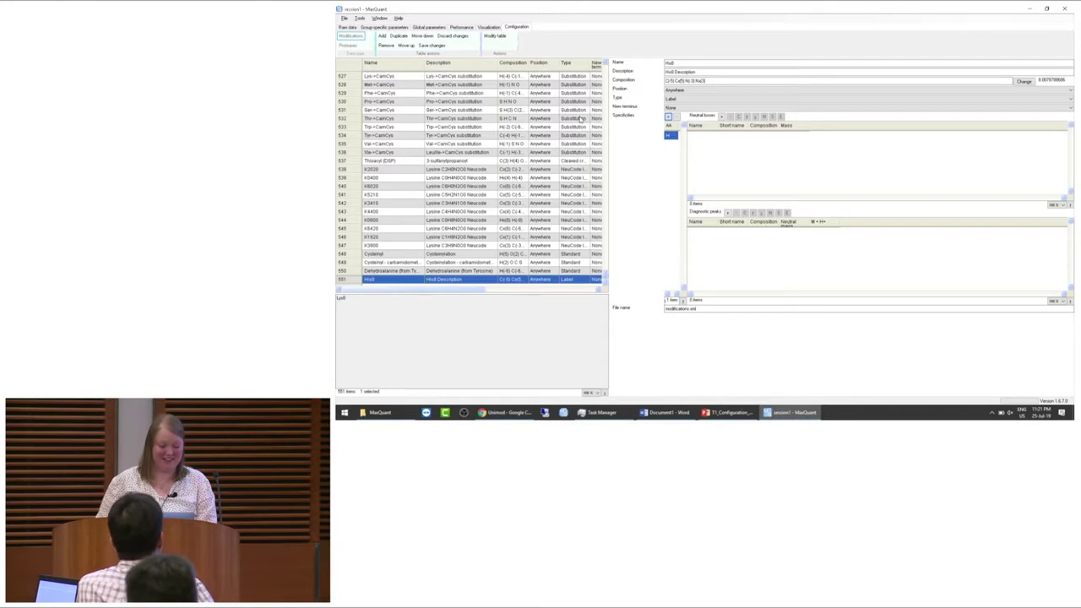
pyautogui.click(432, 46)
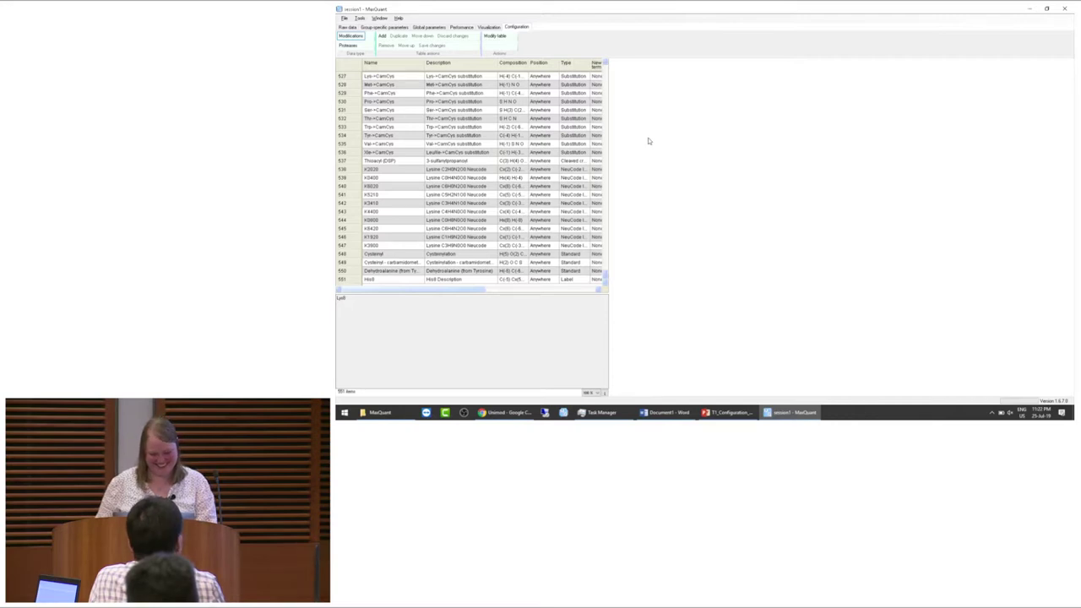
pyautogui.hotkey('alt', 'Tab')
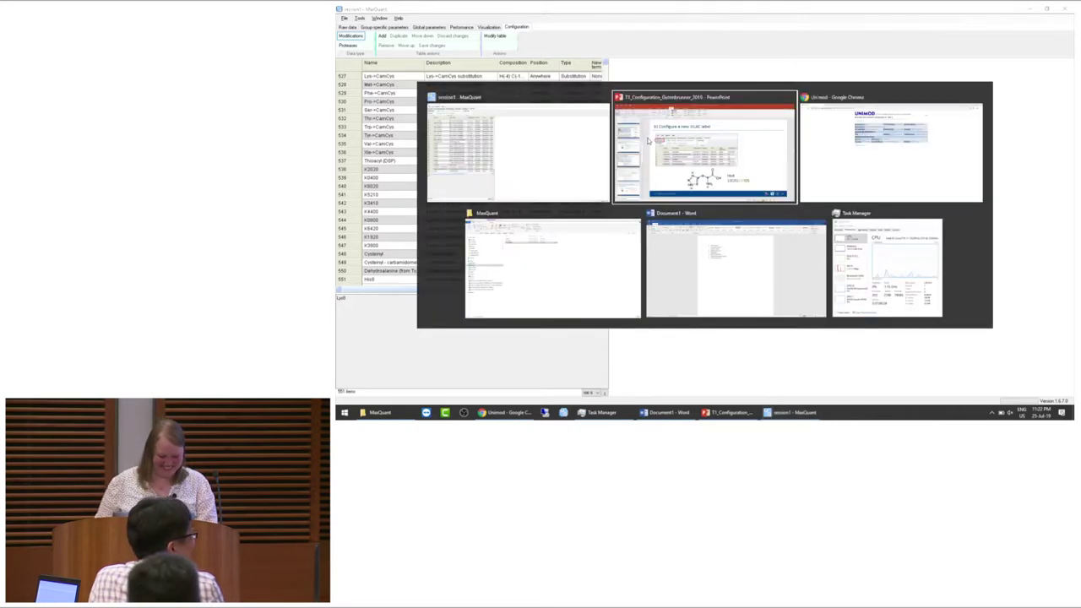
# View slide 12 highlighting 'c) Configure a new protease', then return to MaxQuant.
pyautogui.click(398, 356)
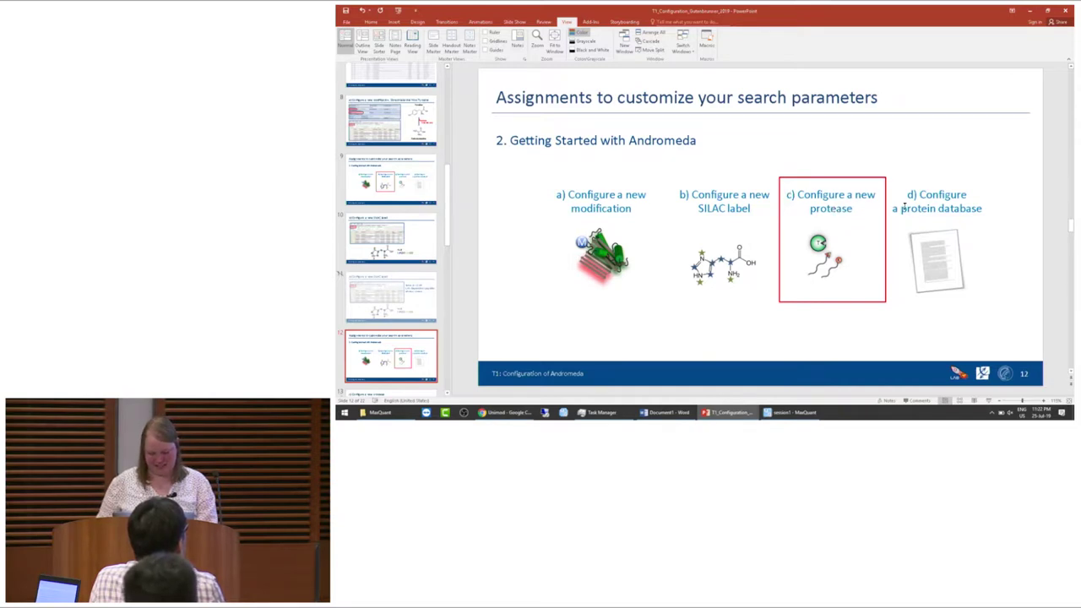
pyautogui.hotkey('alt', 'Tab')
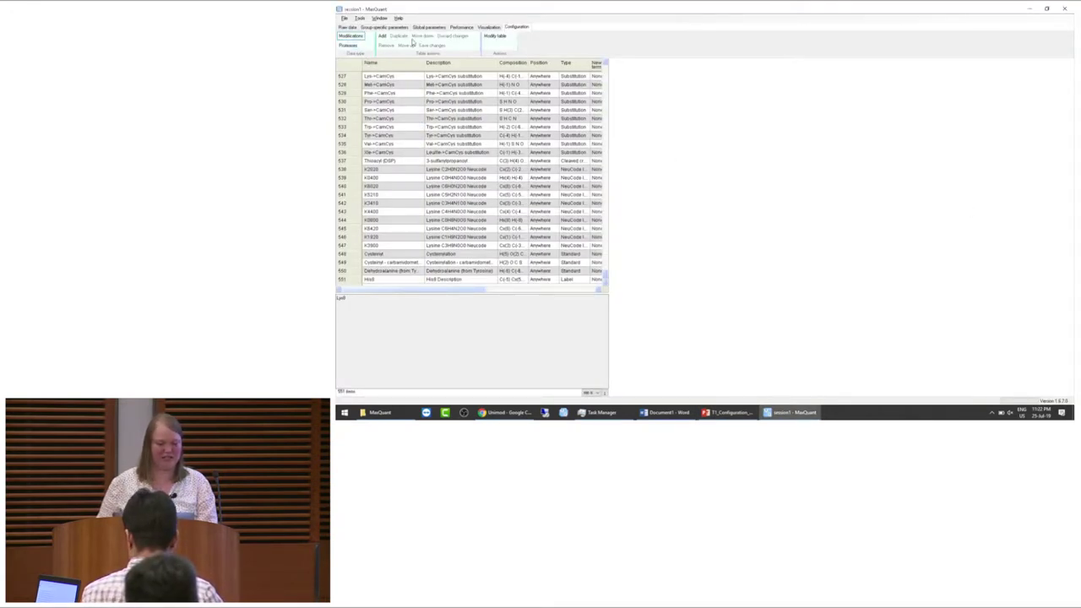
# Open the Proteases table and select Trypsin/P to view its cleavage specificity matrix.
pyautogui.click(347, 46)
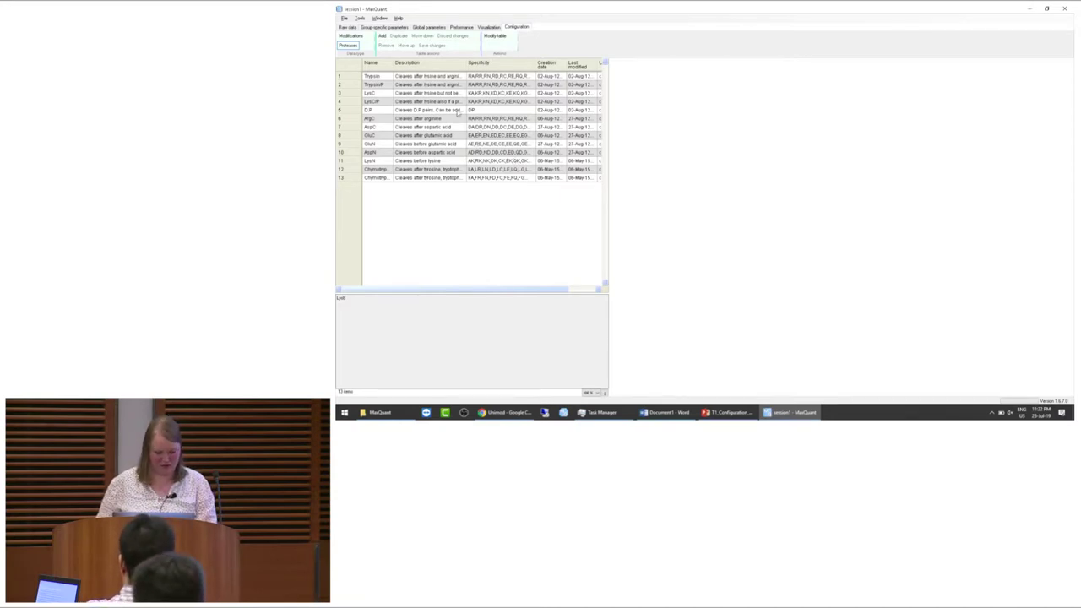
pyautogui.click(387, 87)
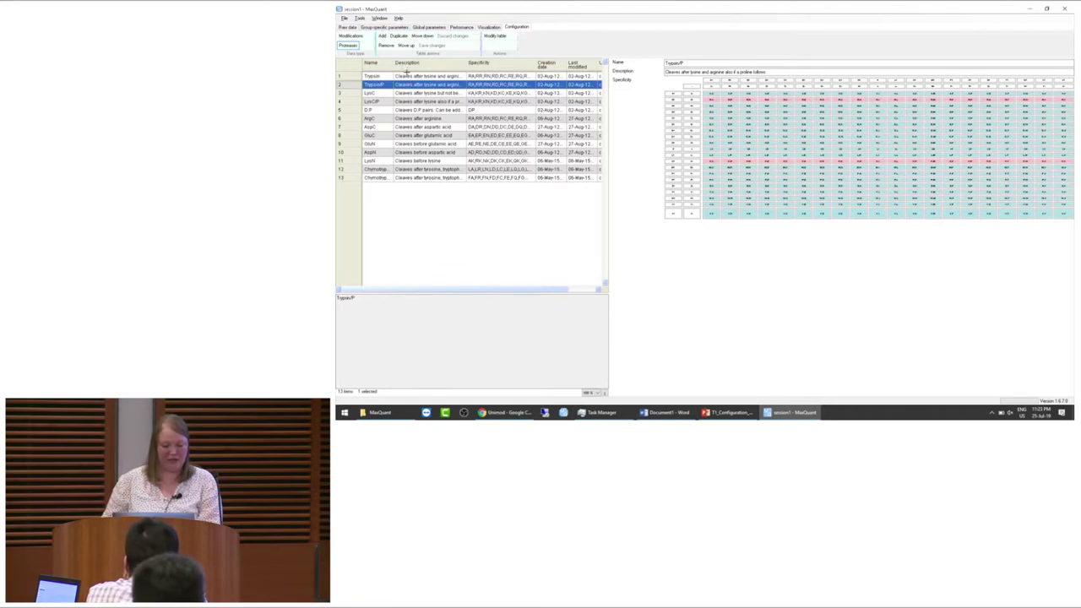
# Add a new protease entry and rename it from 'New protease' to HistidineProtease.
pyautogui.click(382, 38)
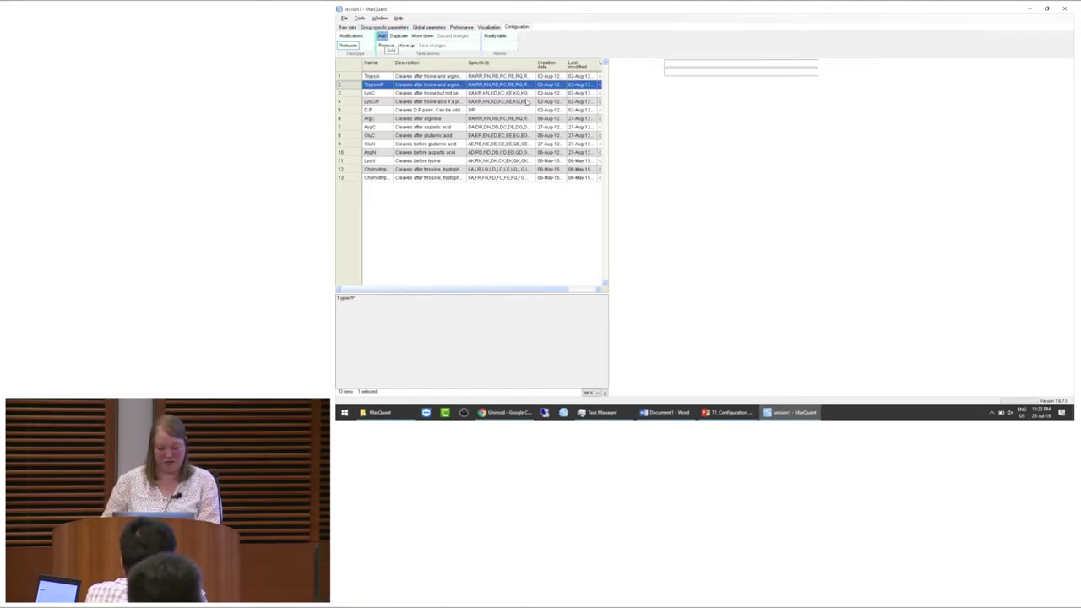
pyautogui.click(700, 63)
pyautogui.click(705, 63)
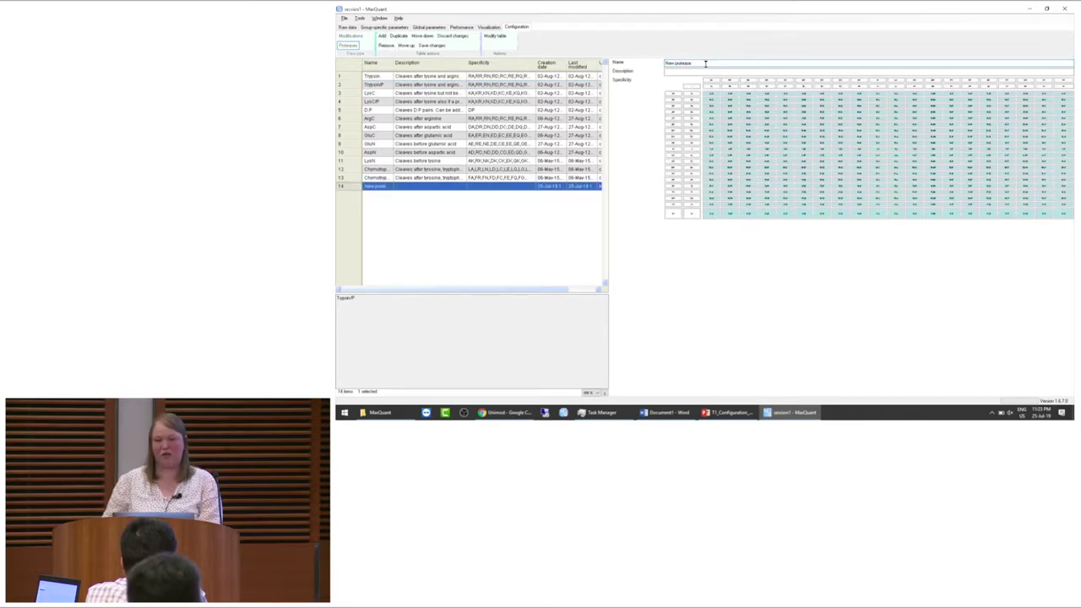
pyautogui.moveTo(703, 62); pyautogui.dragTo(663, 63)
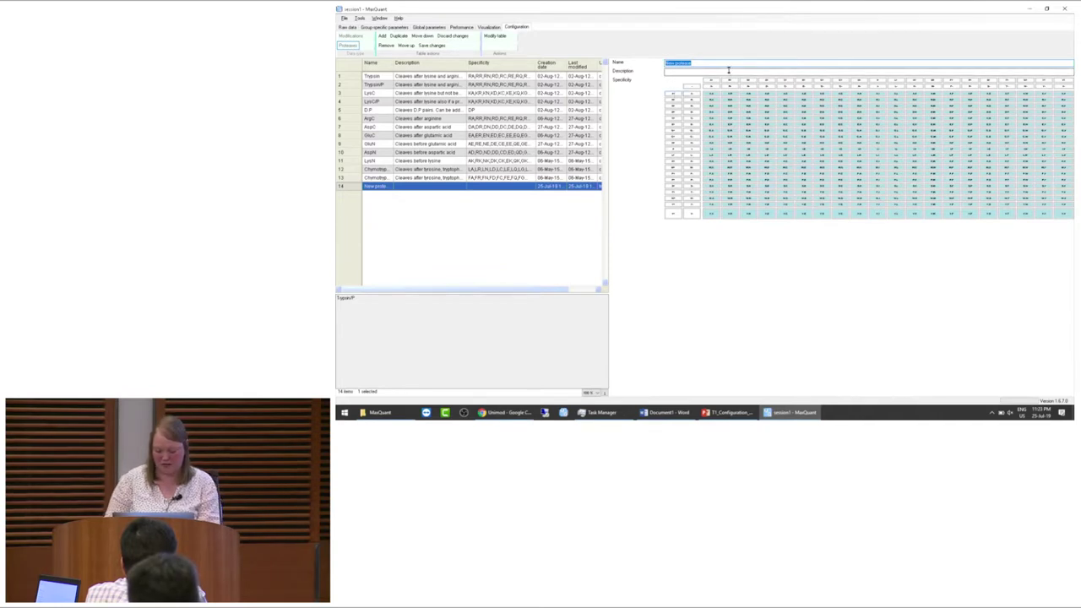
pyautogui.press('BackSpace')
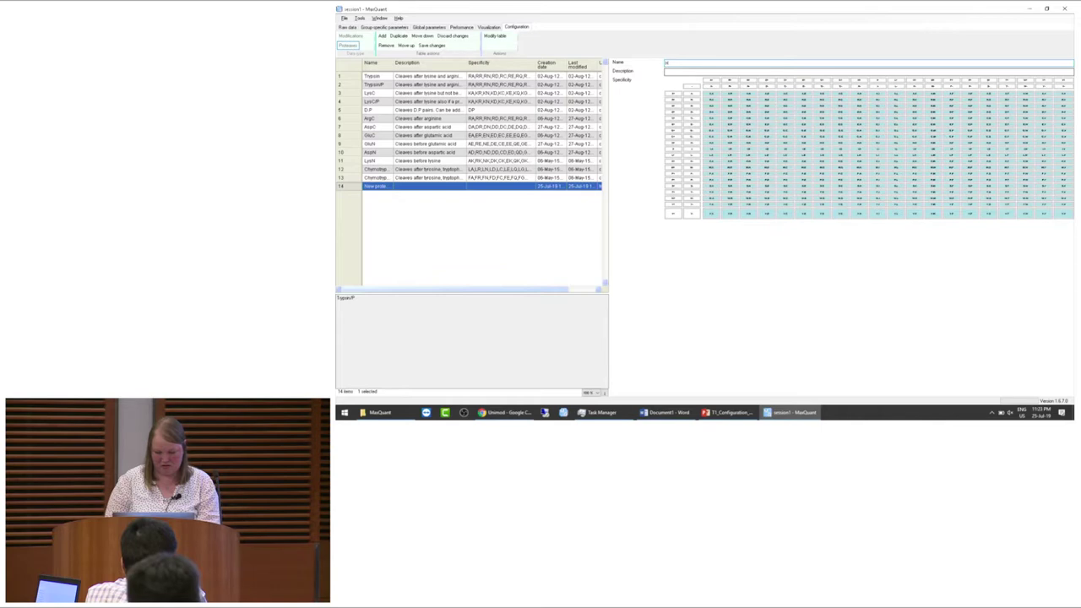
pyautogui.write('HistoneProtease')
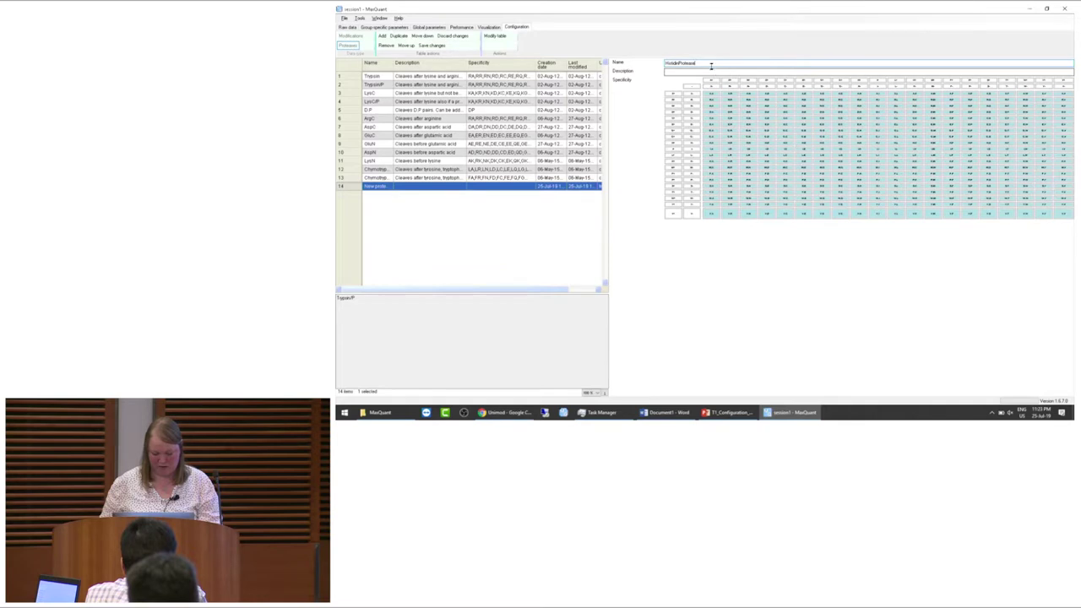
# Set its description to 'HistidineProtease Description' by reusing the copied name.
pyautogui.moveTo(711, 65); pyautogui.dragTo(665, 64)
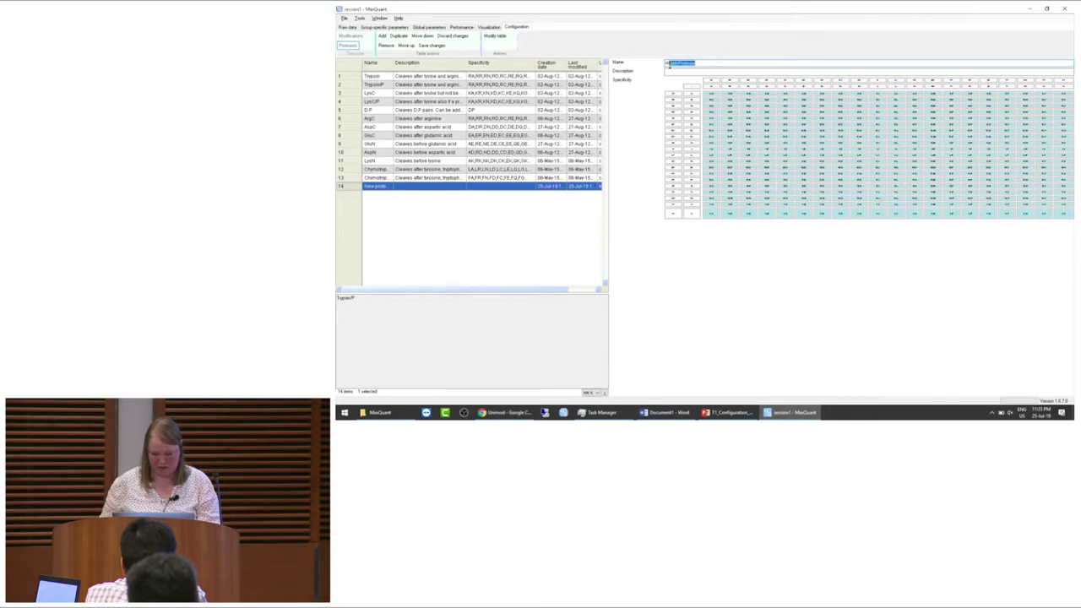
pyautogui.click(677, 72)
pyautogui.write('HistidineProtease')
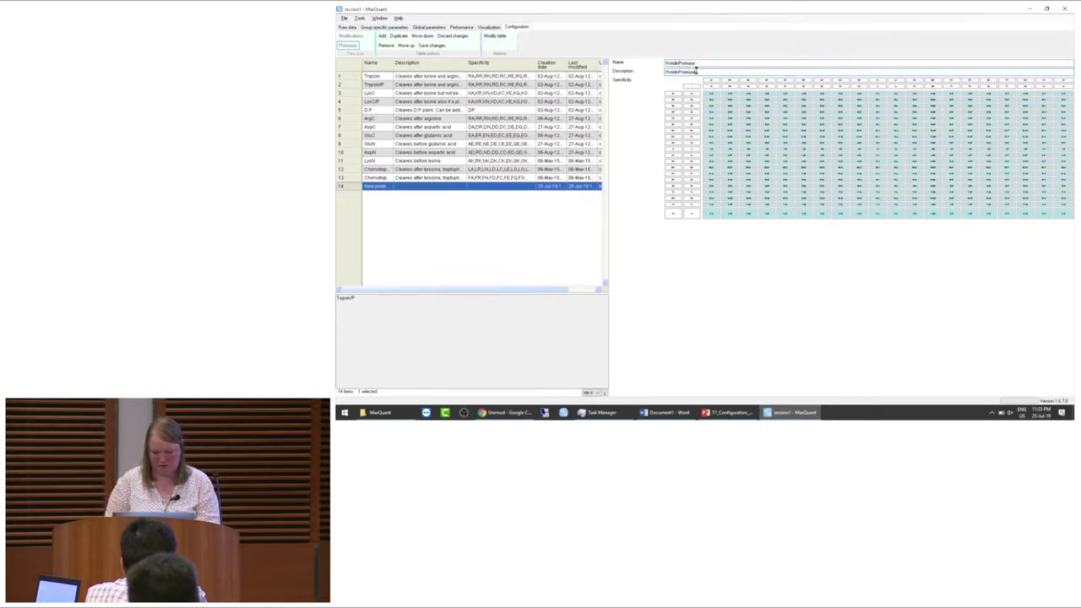
pyautogui.write('Description')
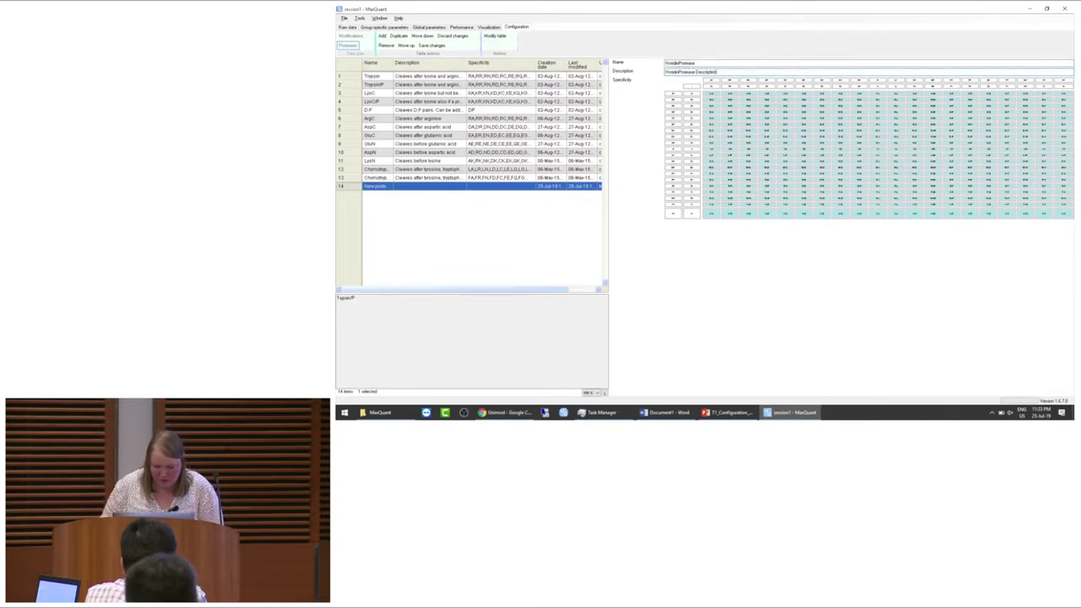
# Enable cleavage after H for all following residues, then apply and save the proteases table.
pyautogui.click(674, 146)
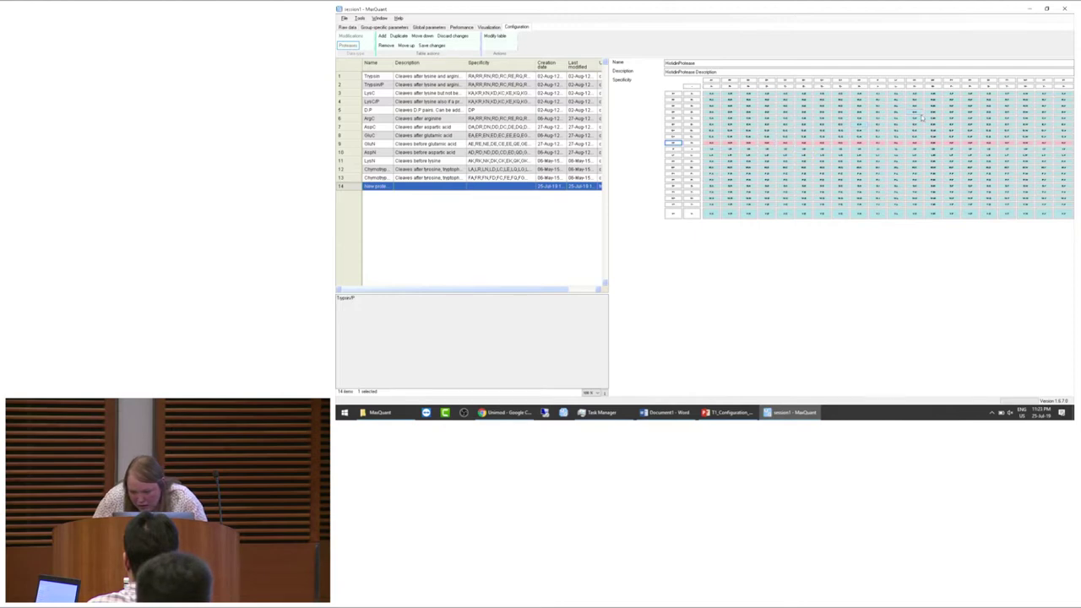
pyautogui.click(952, 84)
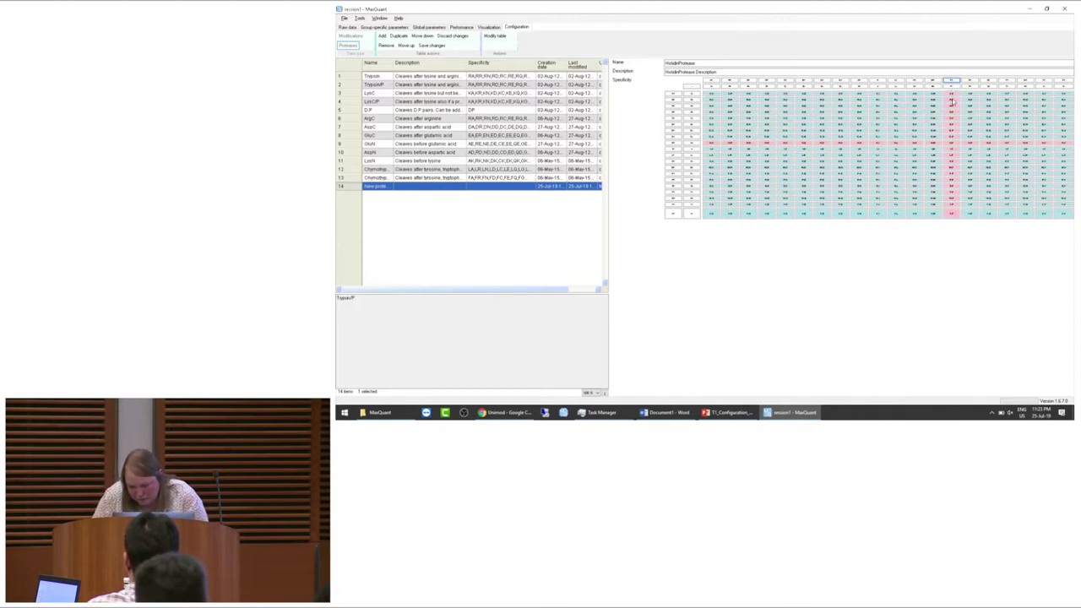
pyautogui.click(952, 85)
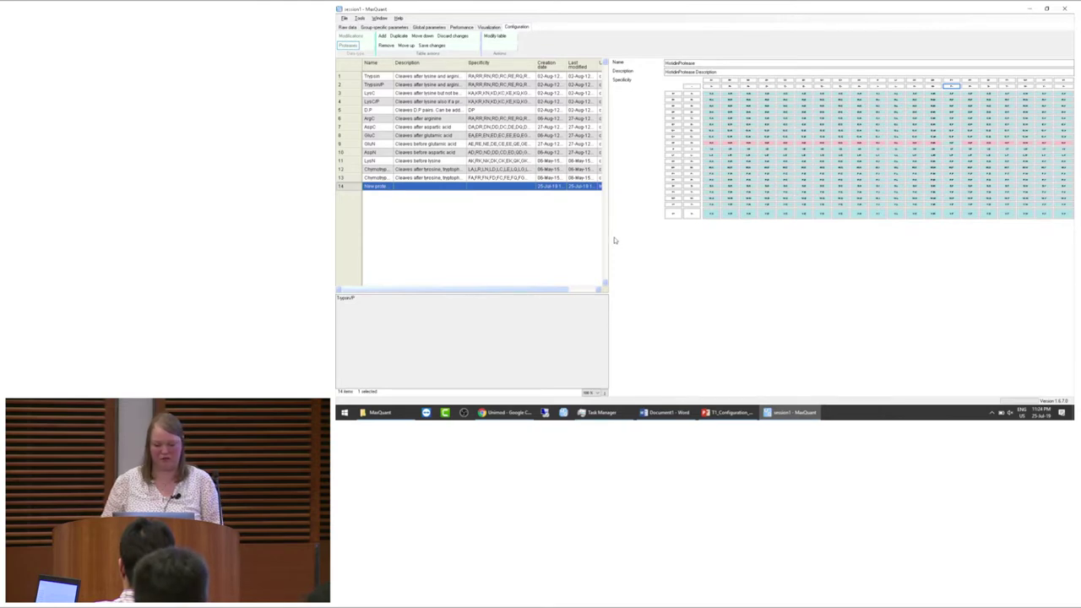
pyautogui.click(500, 39)
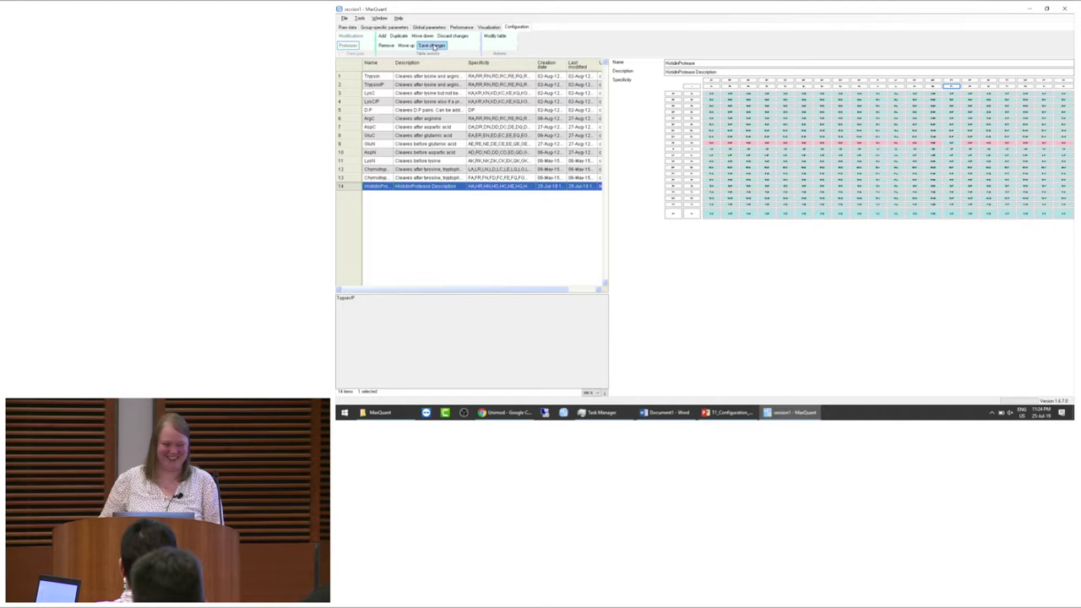
pyautogui.click(431, 45)
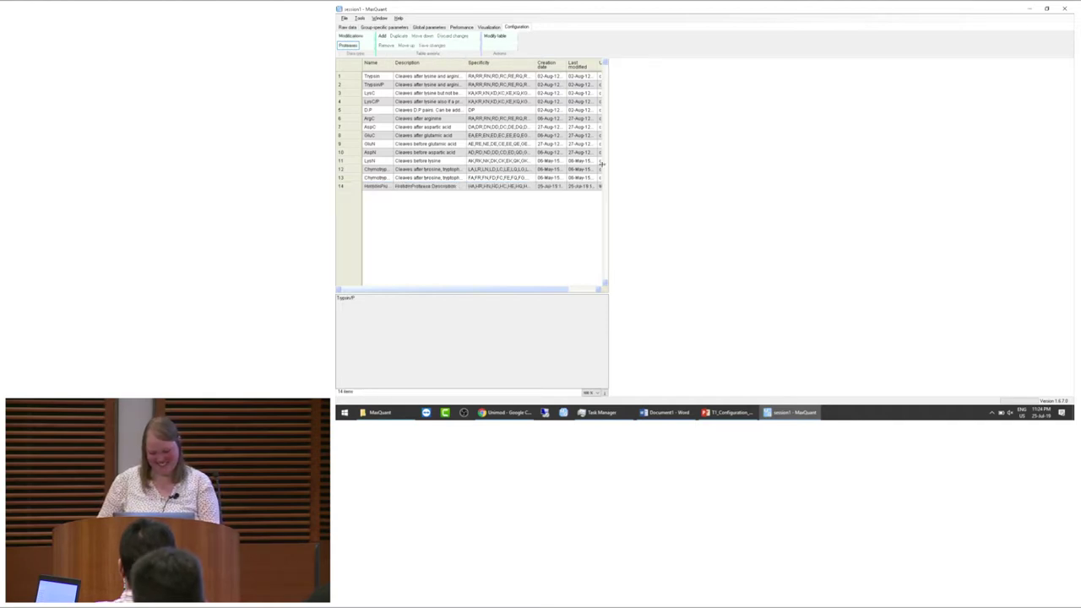
# Go to PowerPoint slide 15 on downloading the kangaroo rat fasta file from Ensembl and Uniprot.
pyautogui.hotkey('alt', 'Tab')
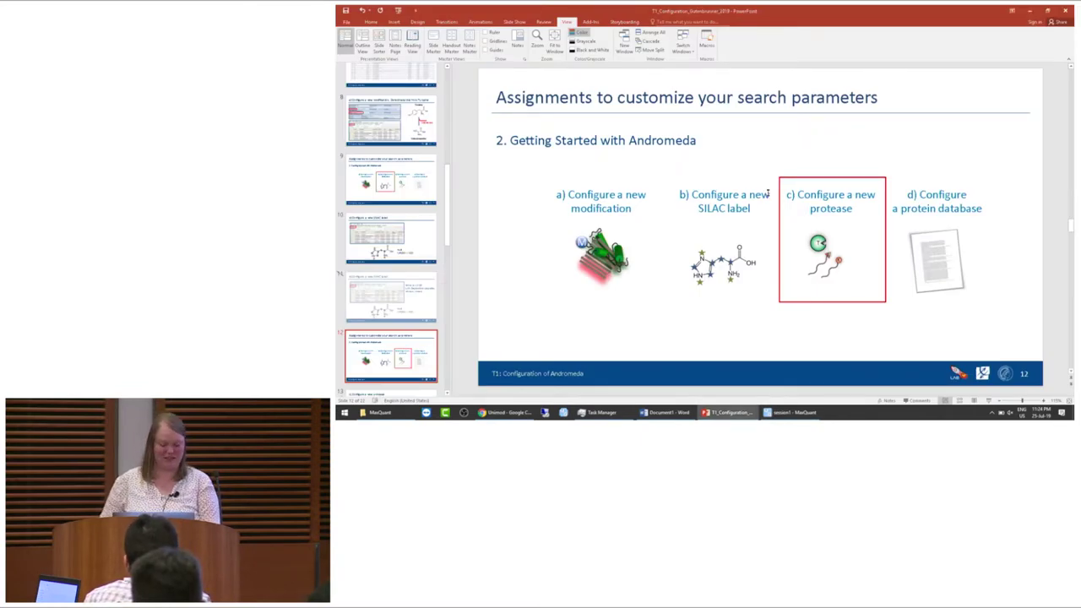
pyautogui.scroll(-5, 399, 308)
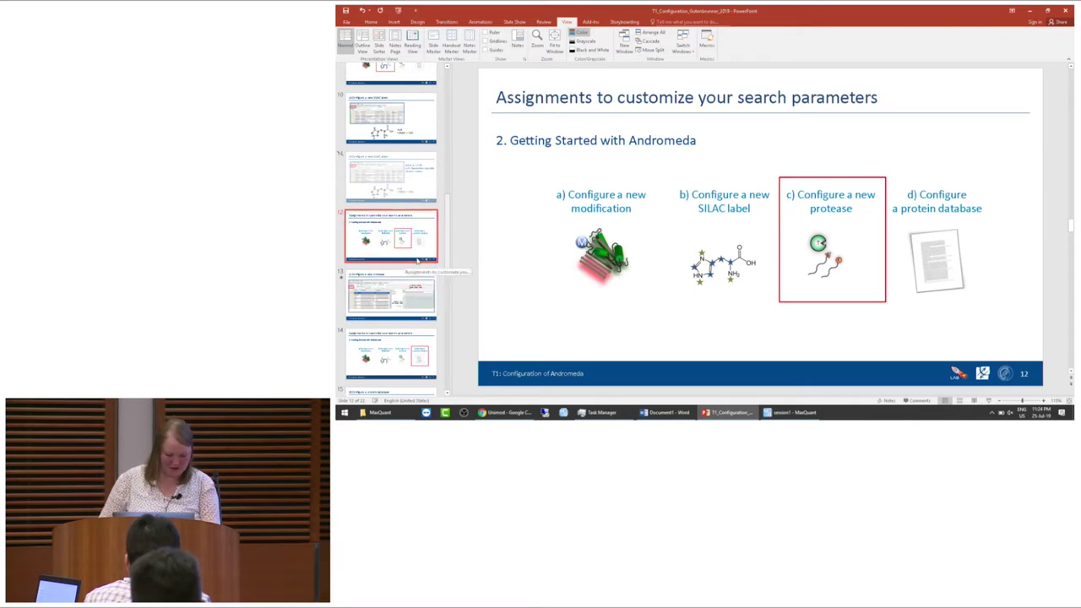
pyautogui.scroll(-3, 392, 234)
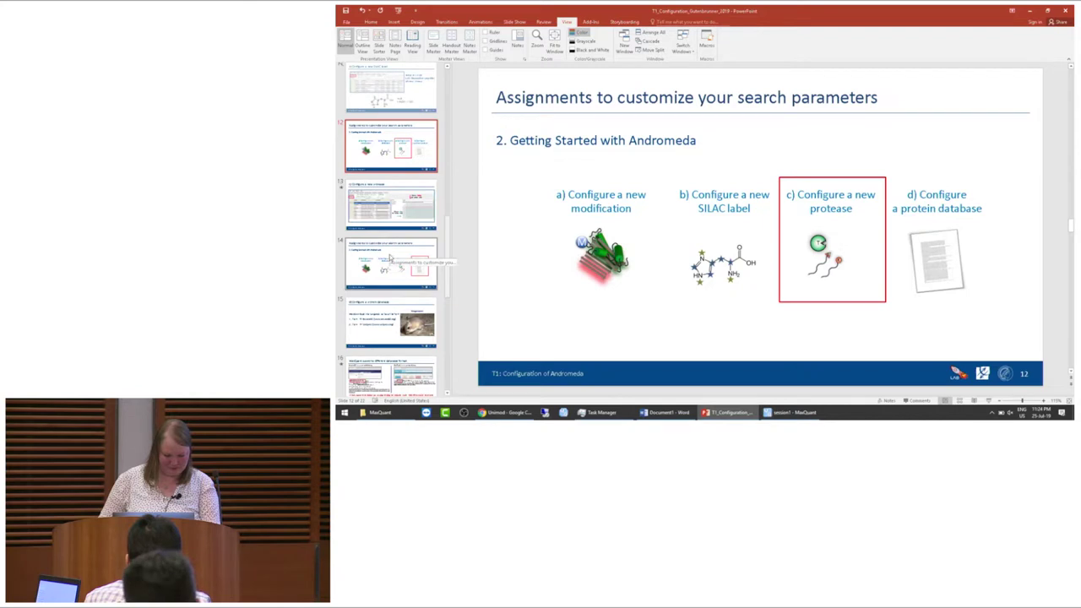
pyautogui.click(394, 314)
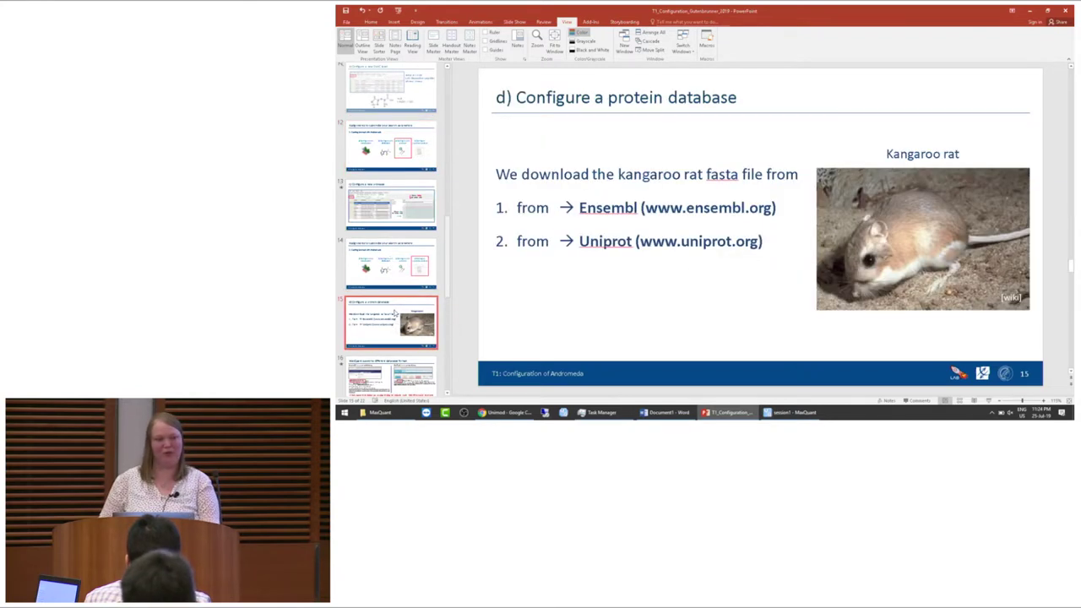
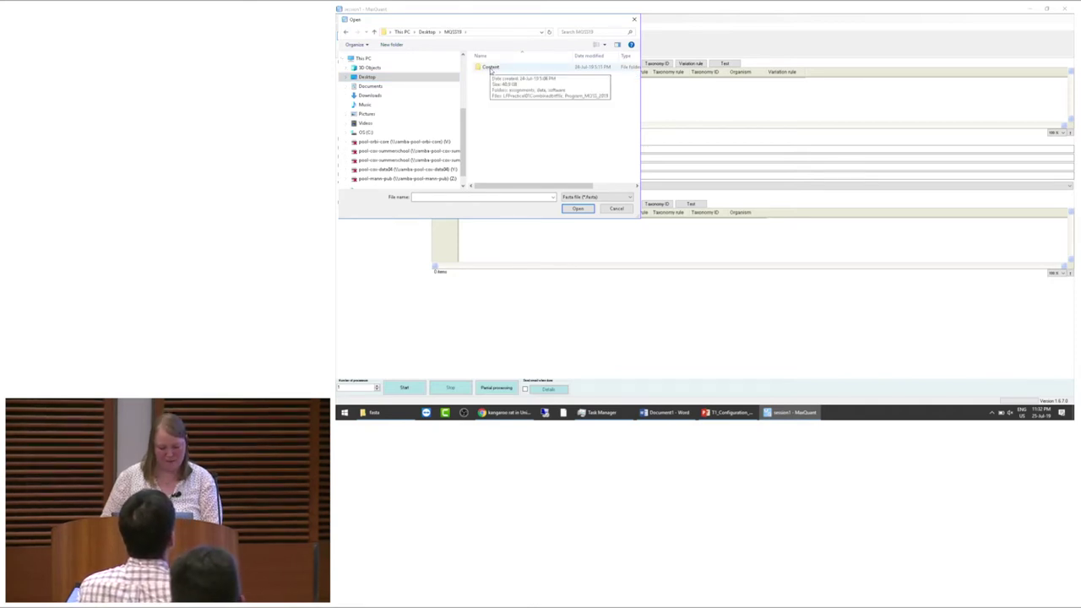
# Add the UniProt kangaroo rat FASTA from Content\data\fasta to the Fasta files table, widening the Exists column.
pyautogui.doubleClick(491, 68)
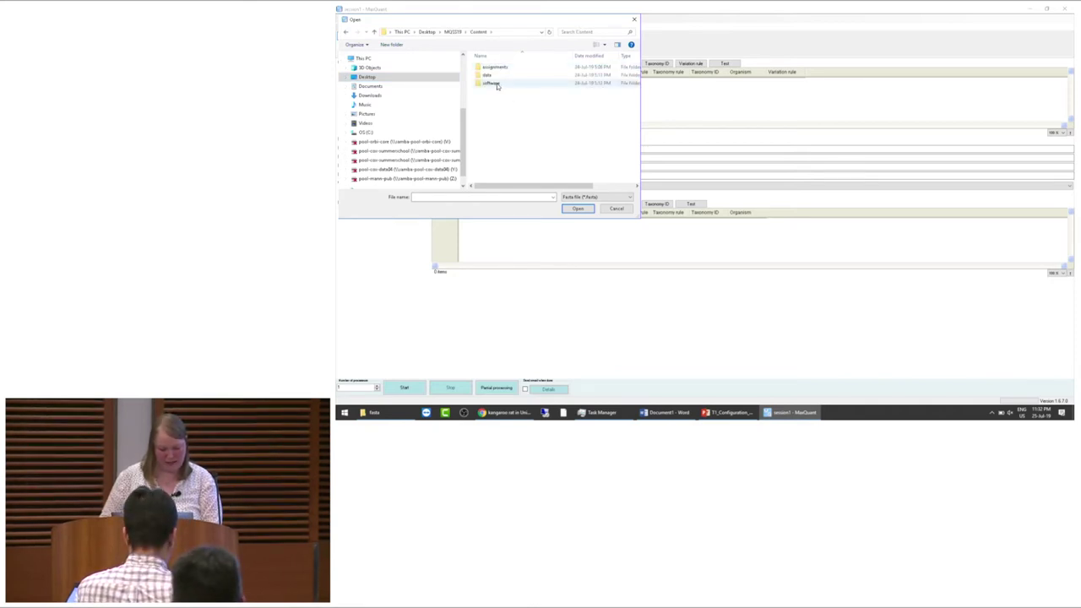
pyautogui.doubleClick(489, 76)
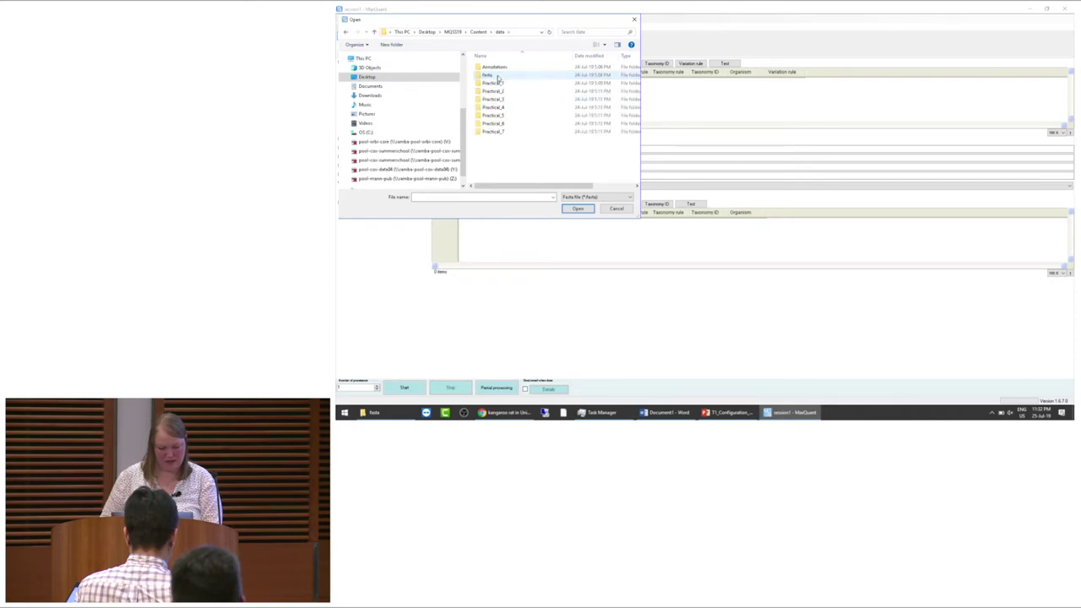
pyautogui.doubleClick(497, 76)
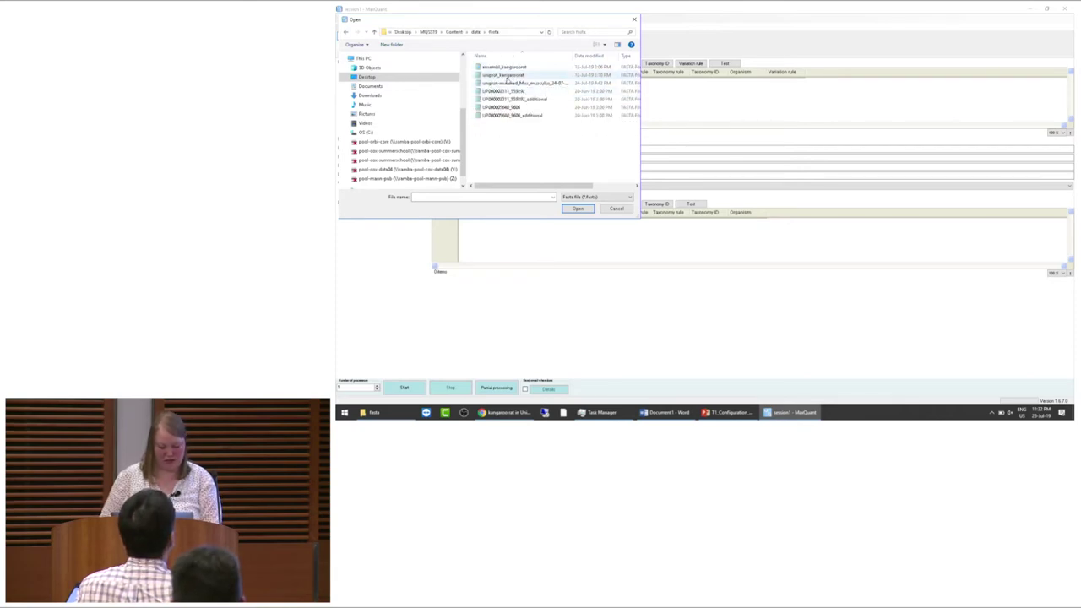
pyautogui.click(512, 76)
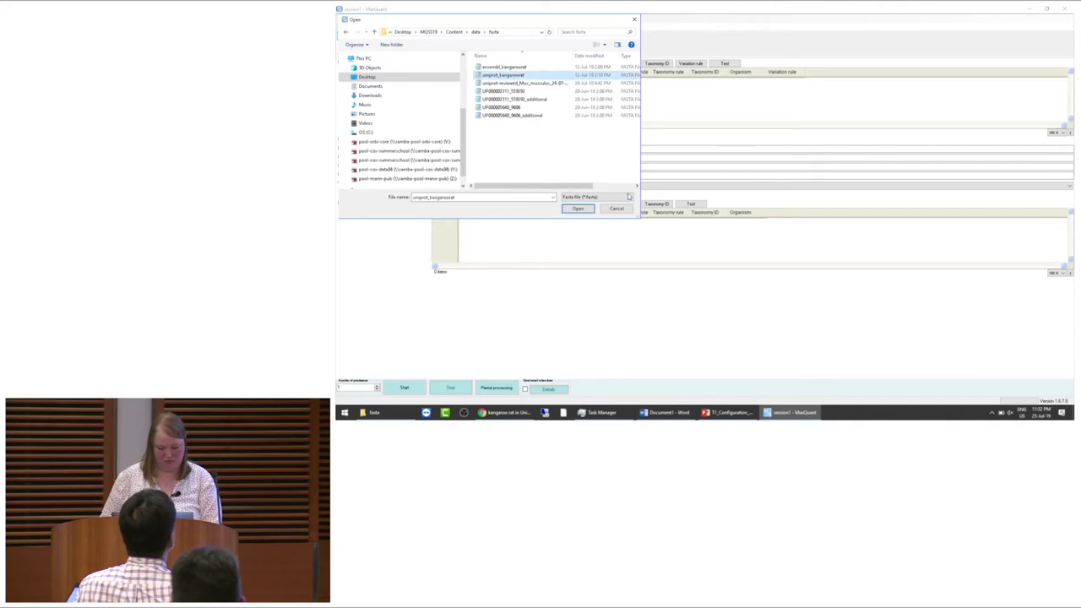
pyautogui.click(577, 209)
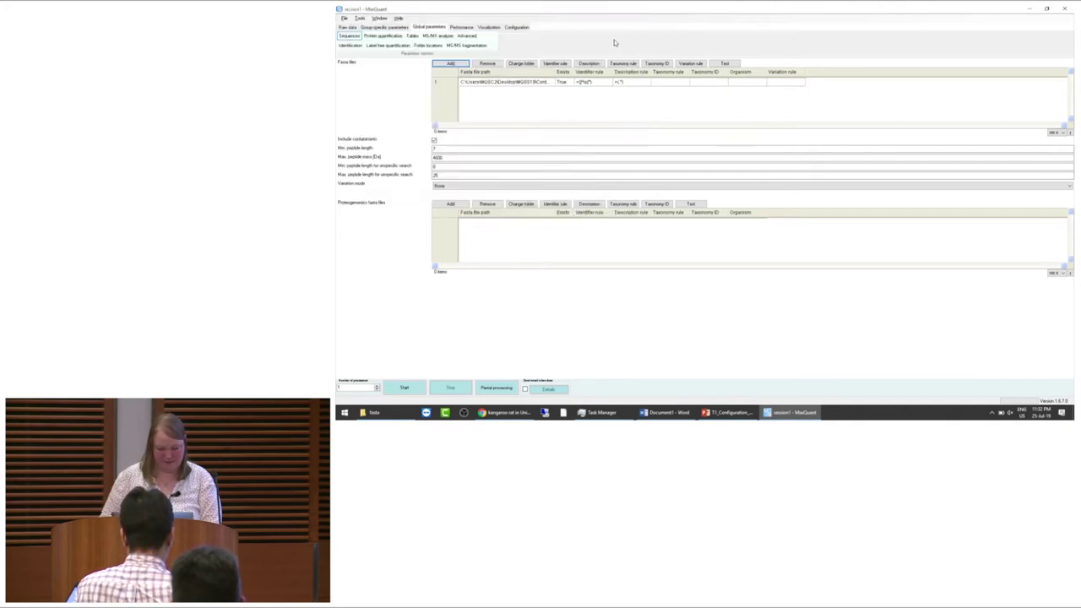
pyautogui.click(534, 85)
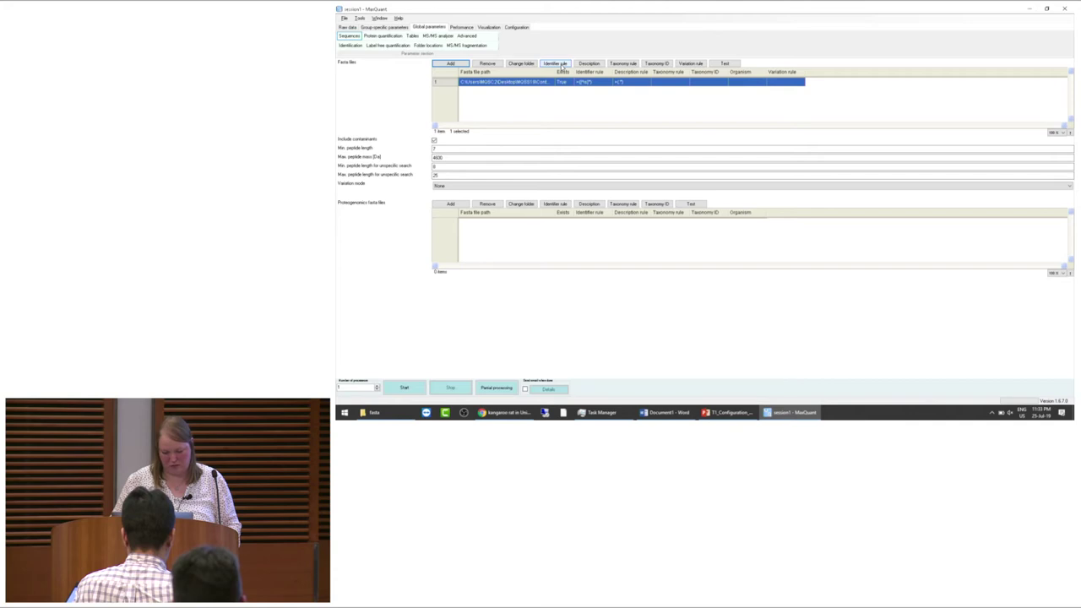
pyautogui.moveTo(572, 72); pyautogui.dragTo(606, 72)
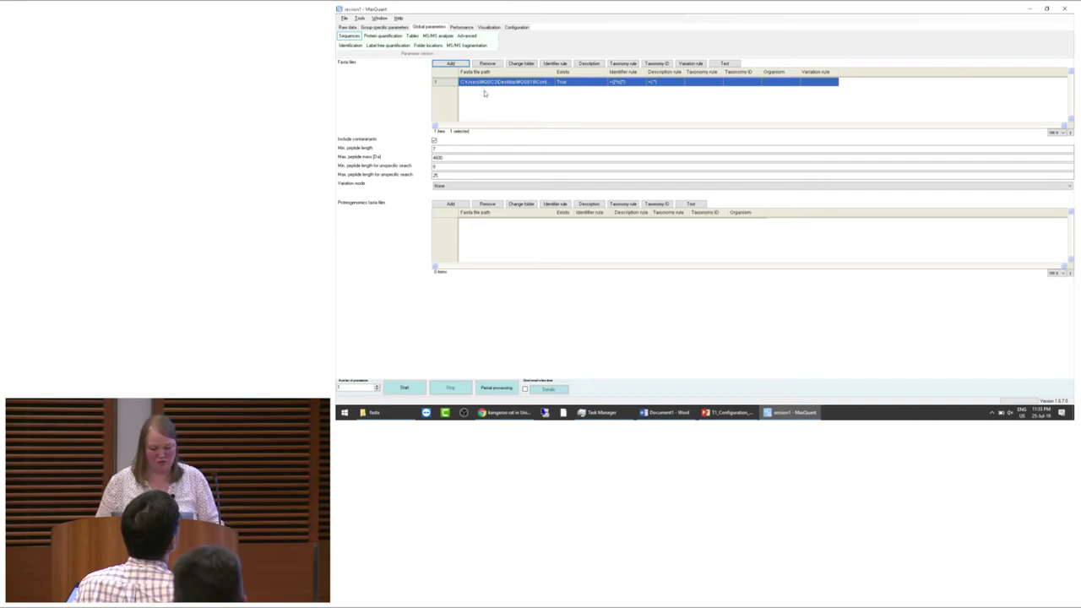
# Assign the Uniprot identifier parse rule >.*\|(.*)\| to the kangaroo rat FASTA file.
pyautogui.click(554, 64)
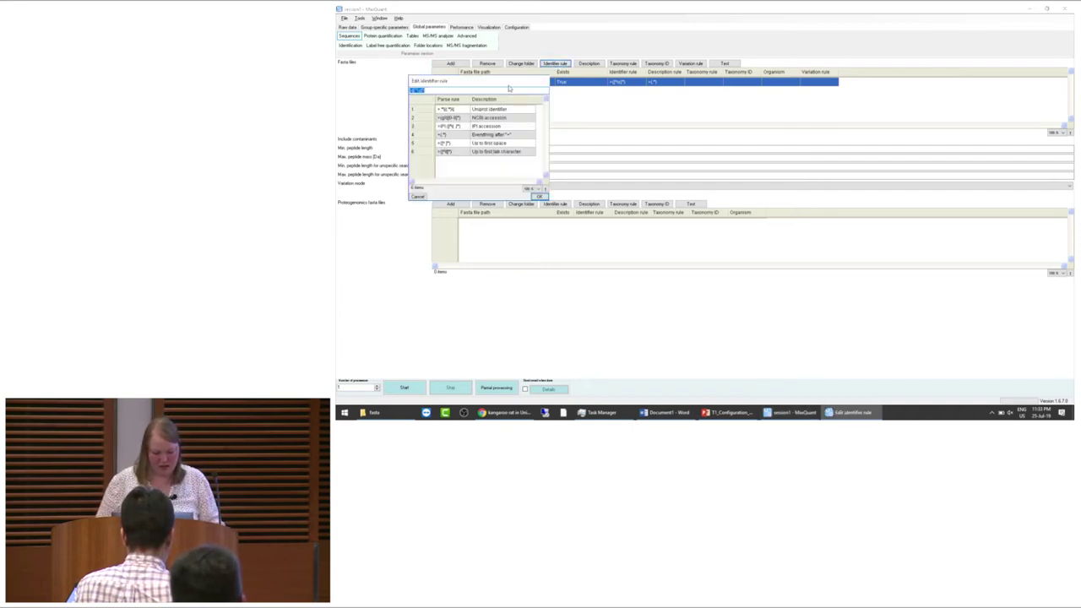
pyautogui.moveTo(507, 85); pyautogui.dragTo(599, 121)
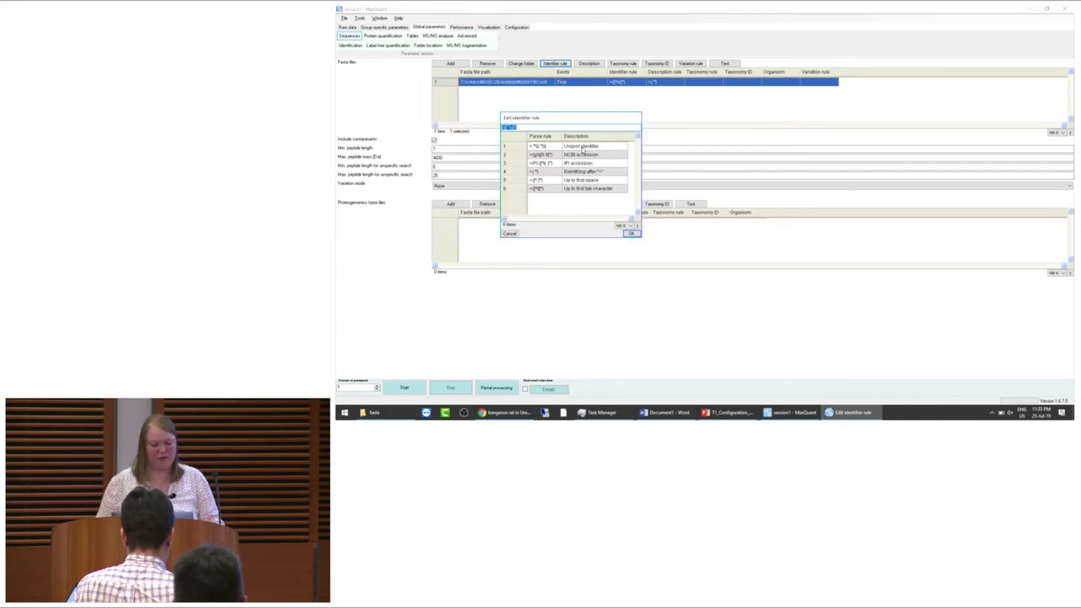
pyautogui.click(582, 148)
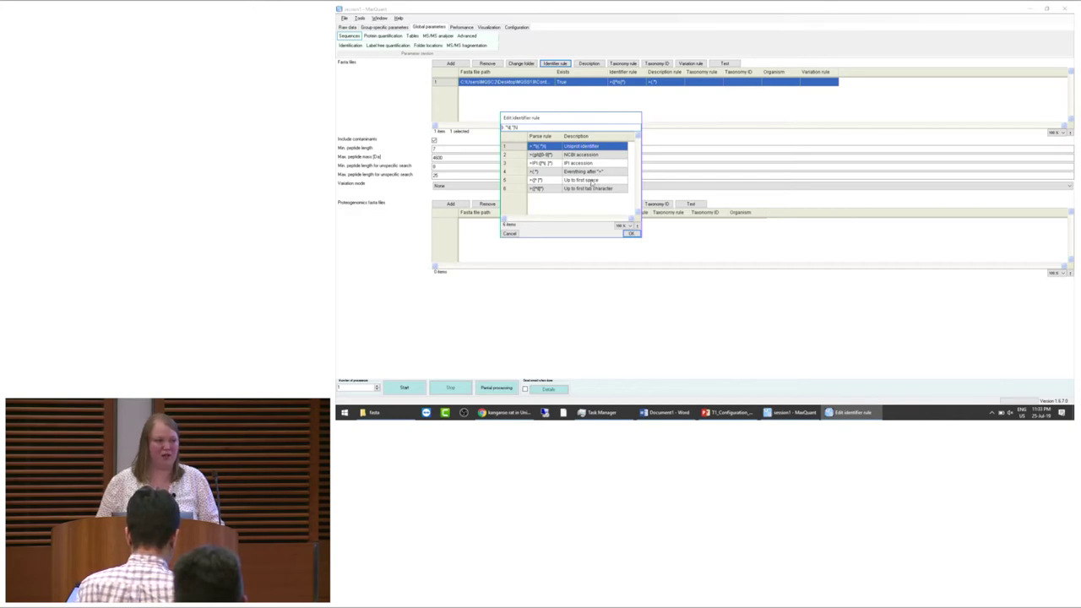
pyautogui.click(592, 183)
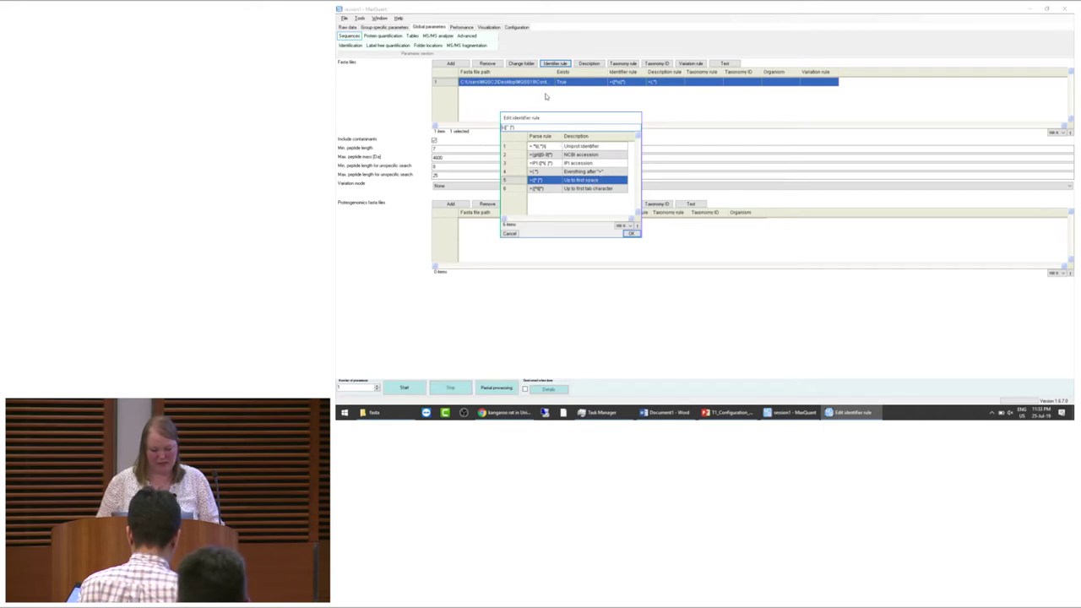
pyautogui.click(589, 147)
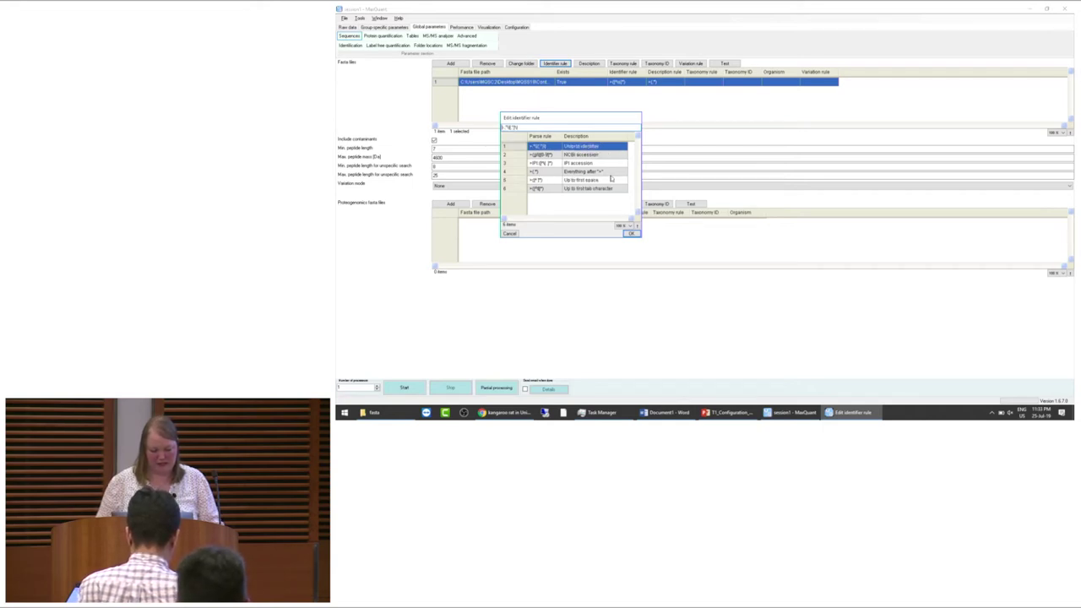
pyautogui.click(631, 234)
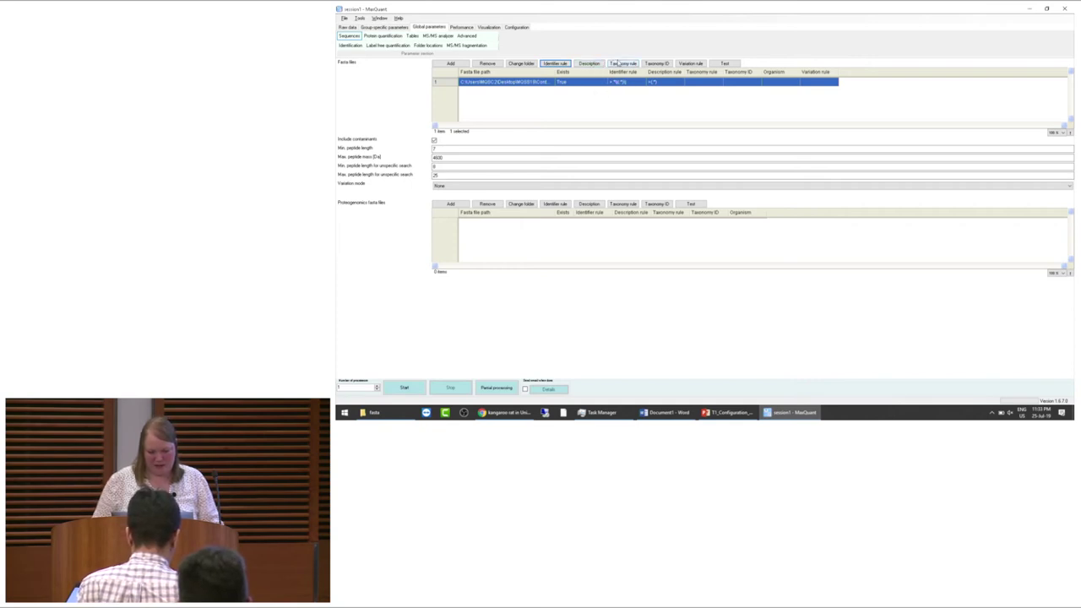
# Run the parse-rule test and resize its columns to read UniProt accessions and full descriptions.
pyautogui.click(724, 64)
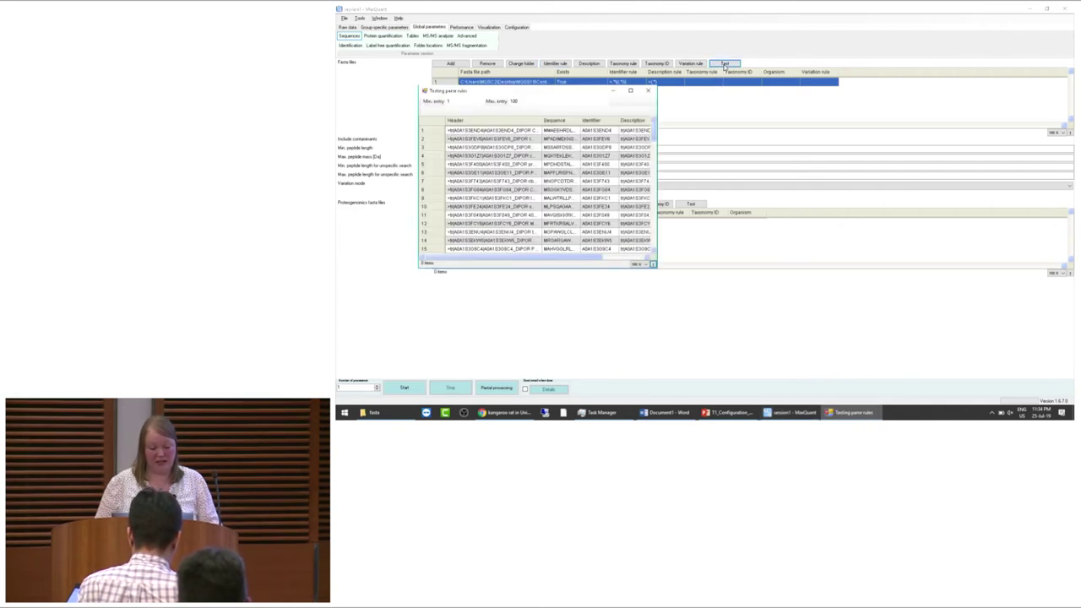
pyautogui.moveTo(580, 94); pyautogui.dragTo(612, 79)
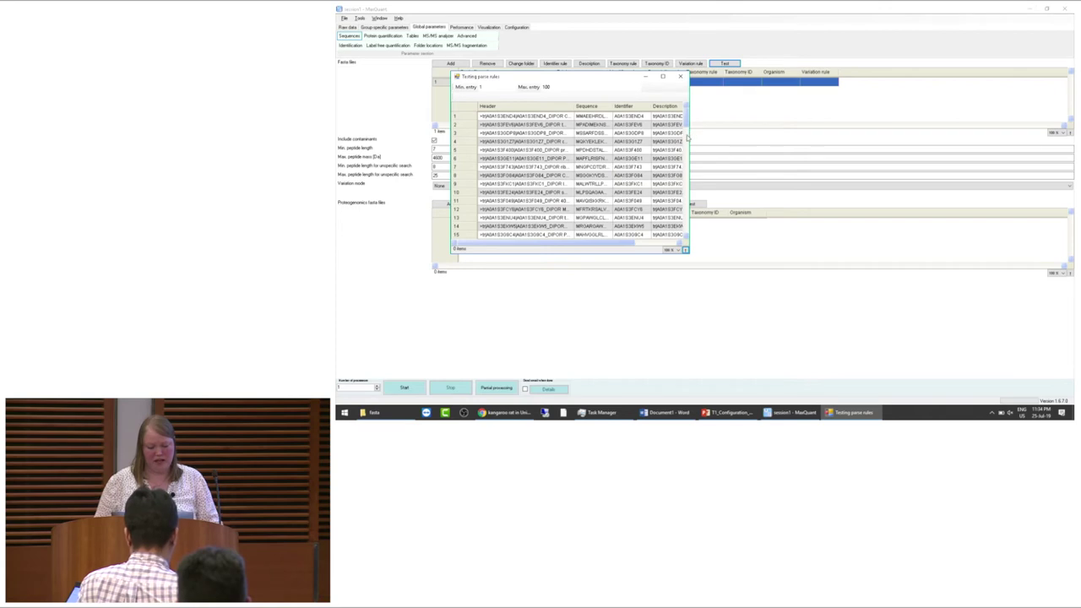
pyautogui.moveTo(689, 138); pyautogui.dragTo(883, 138)
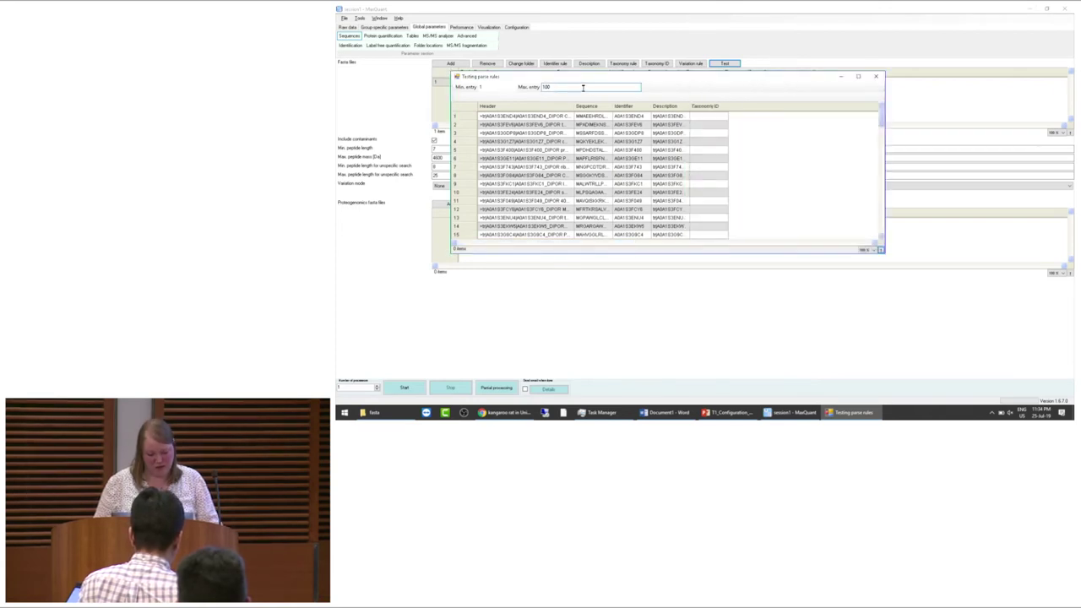
pyautogui.moveTo(573, 107); pyautogui.dragTo(640, 110)
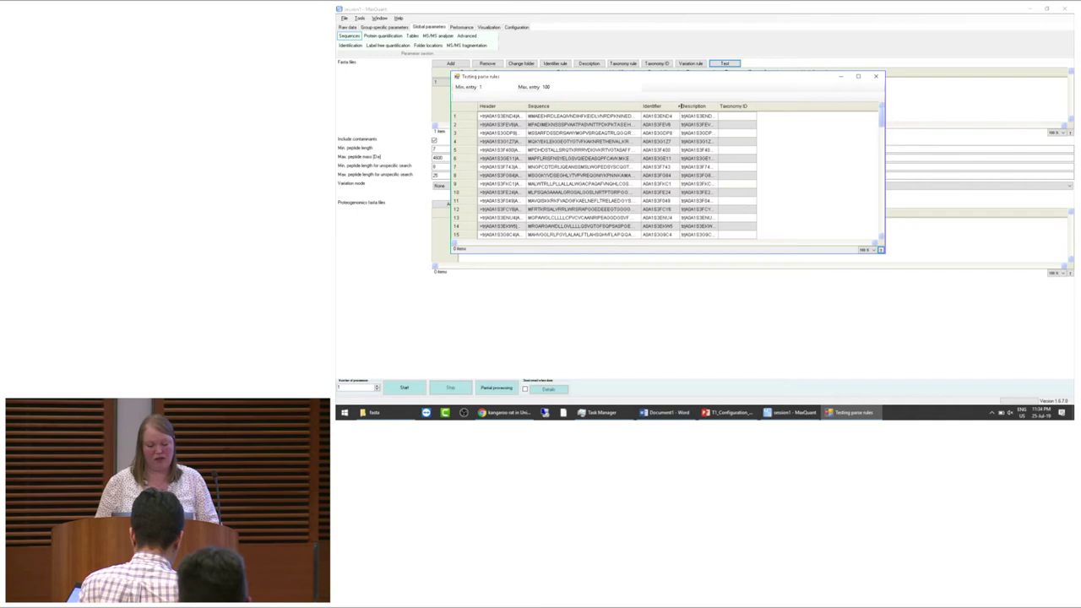
pyautogui.moveTo(678, 106); pyautogui.dragTo(714, 107)
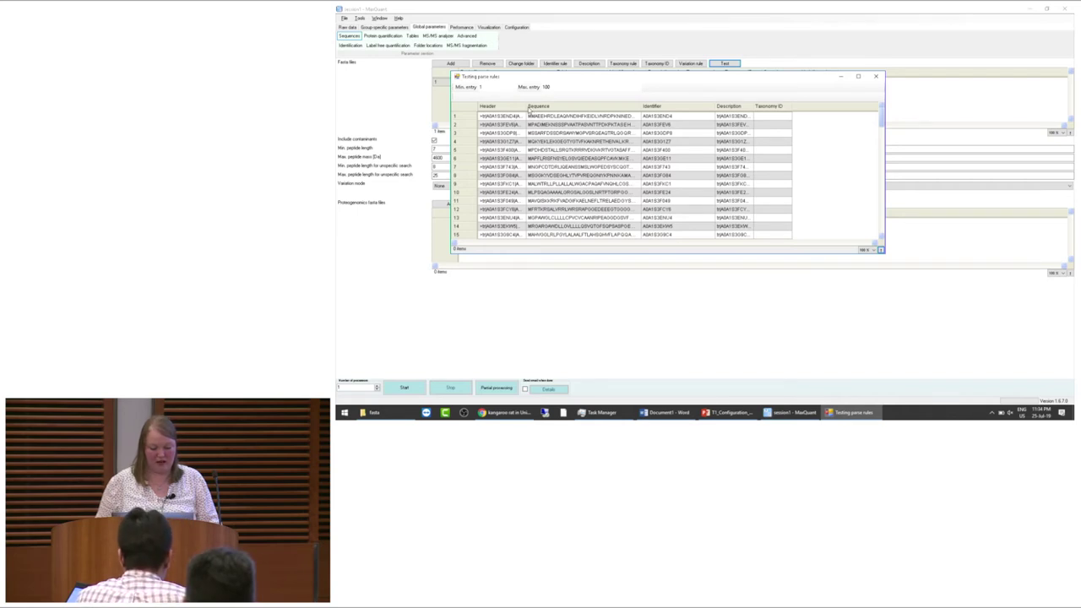
pyautogui.moveTo(528, 108); pyautogui.dragTo(553, 108)
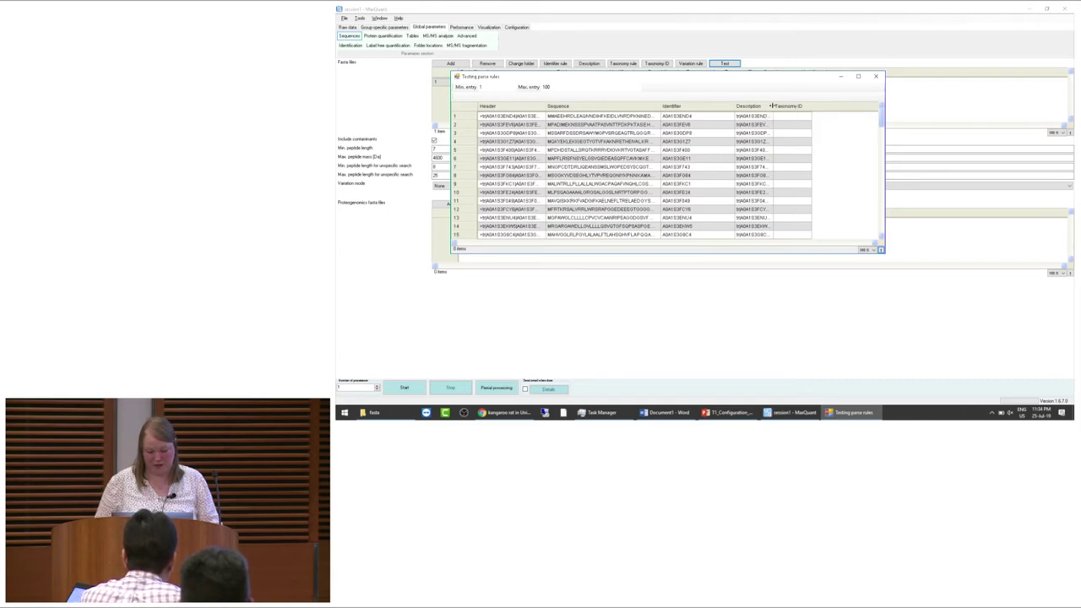
pyautogui.moveTo(770, 106); pyautogui.dragTo(836, 105)
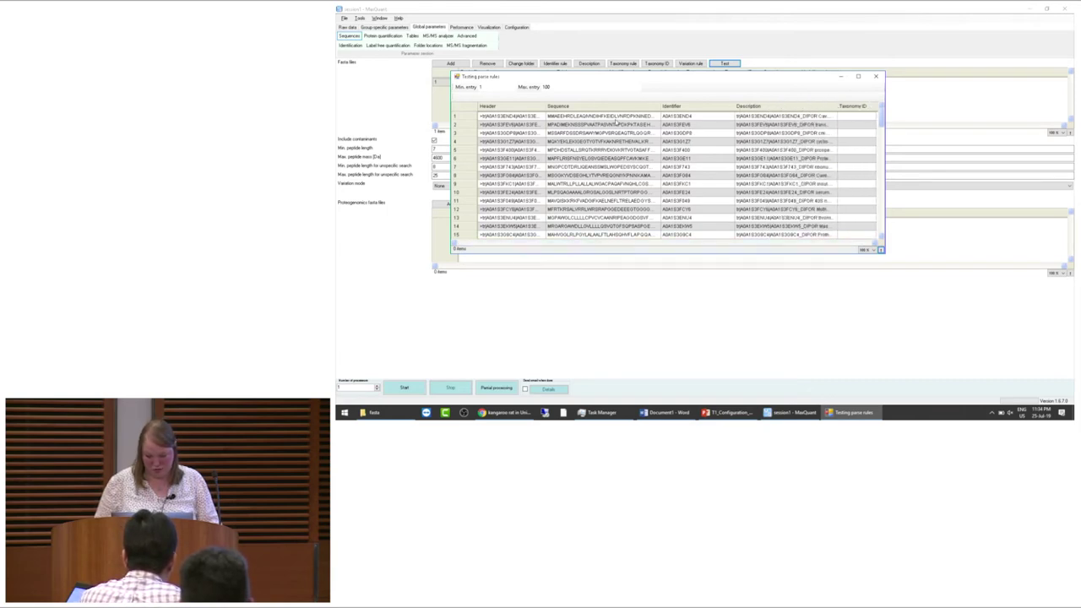
pyautogui.moveTo(881, 118); pyautogui.dragTo(875, 175)
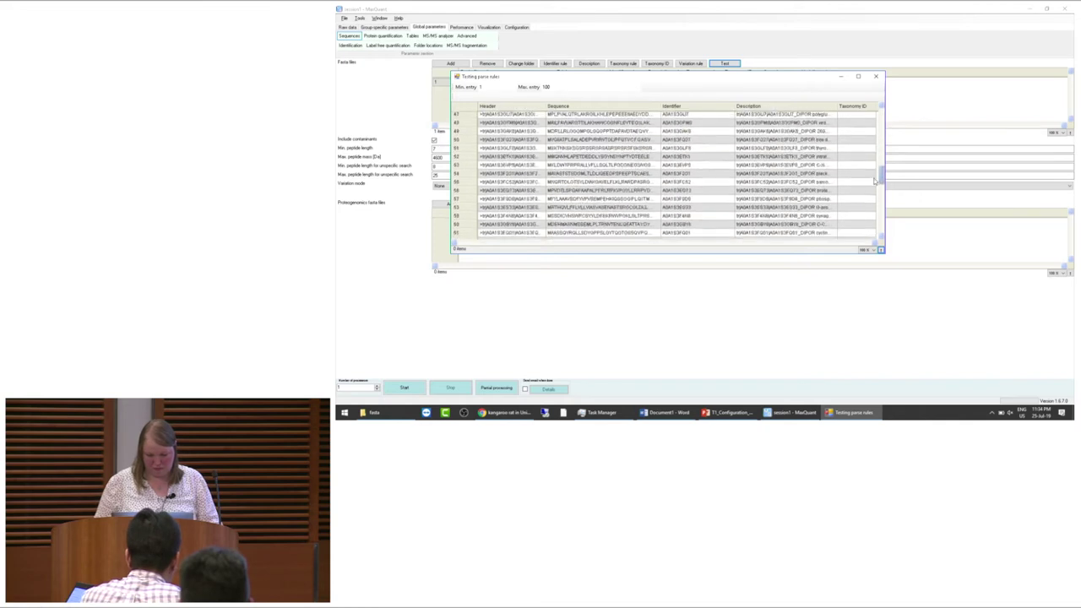
pyautogui.scroll(12, 872, 239)
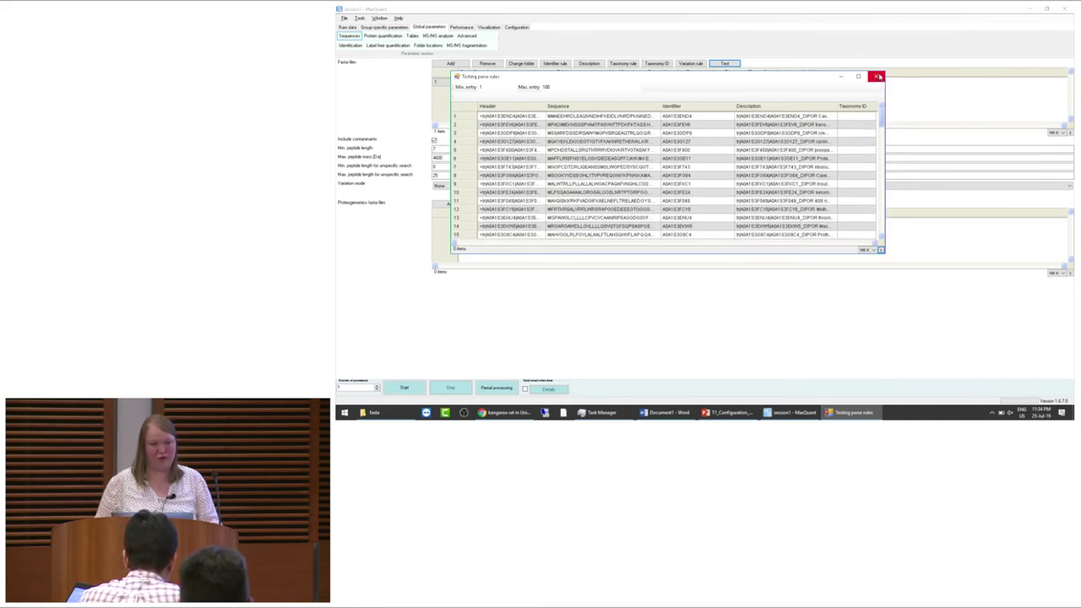
# Close the Testing parse rules window.
pyautogui.click(877, 77)
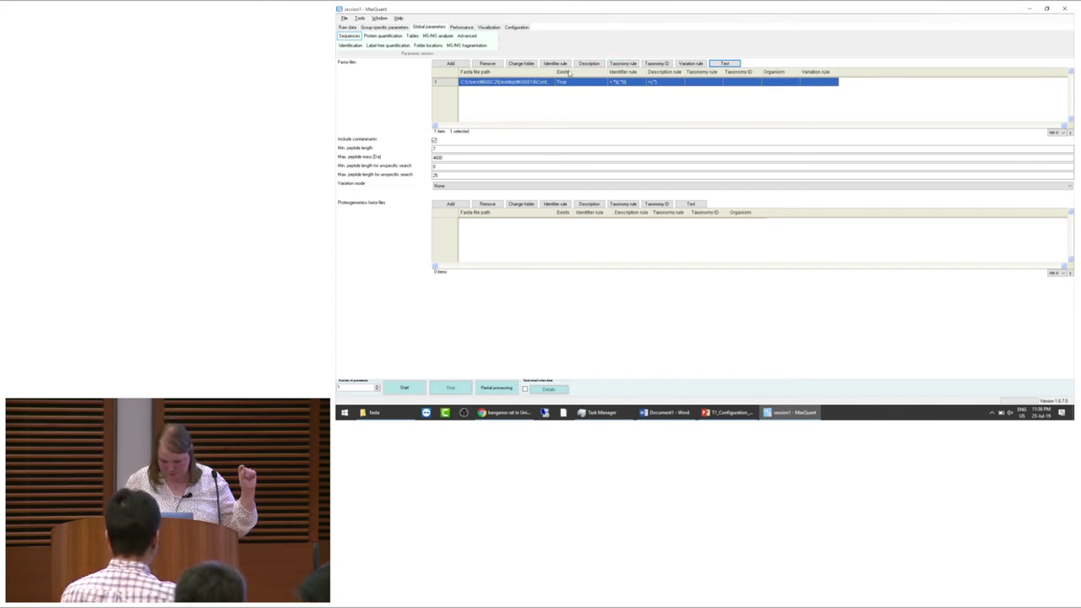
# Replace the FASTA organism Homo sapiens with Mus musculus, looking up taxonomy ID 10090.
pyautogui.click(657, 64)
pyautogui.moveTo(403, 23); pyautogui.dragTo(507, 105)
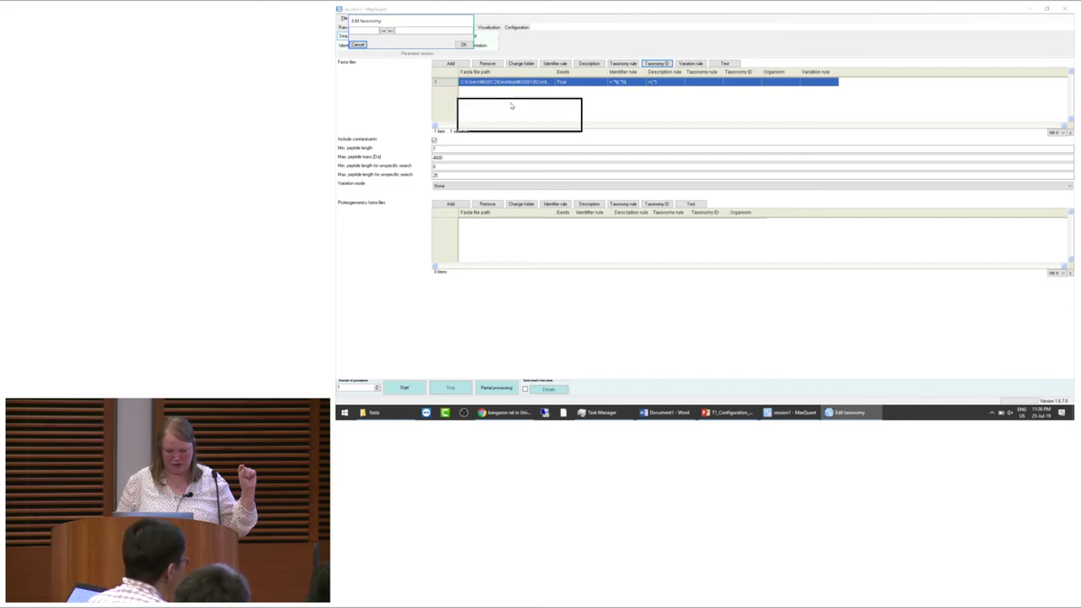
pyautogui.click(469, 115)
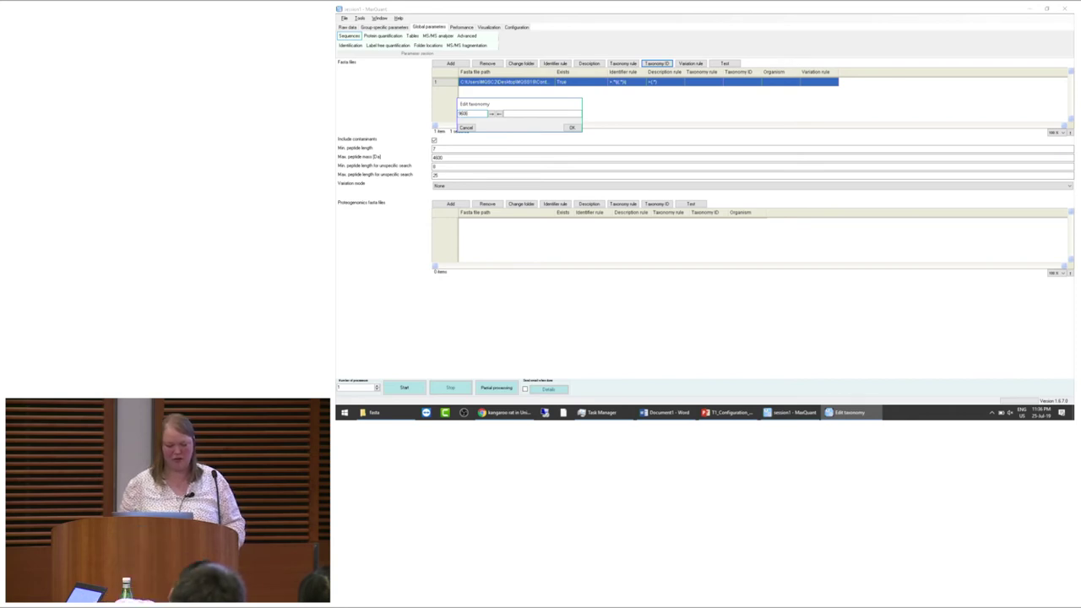
pyautogui.moveTo(486, 104); pyautogui.dragTo(416, 92)
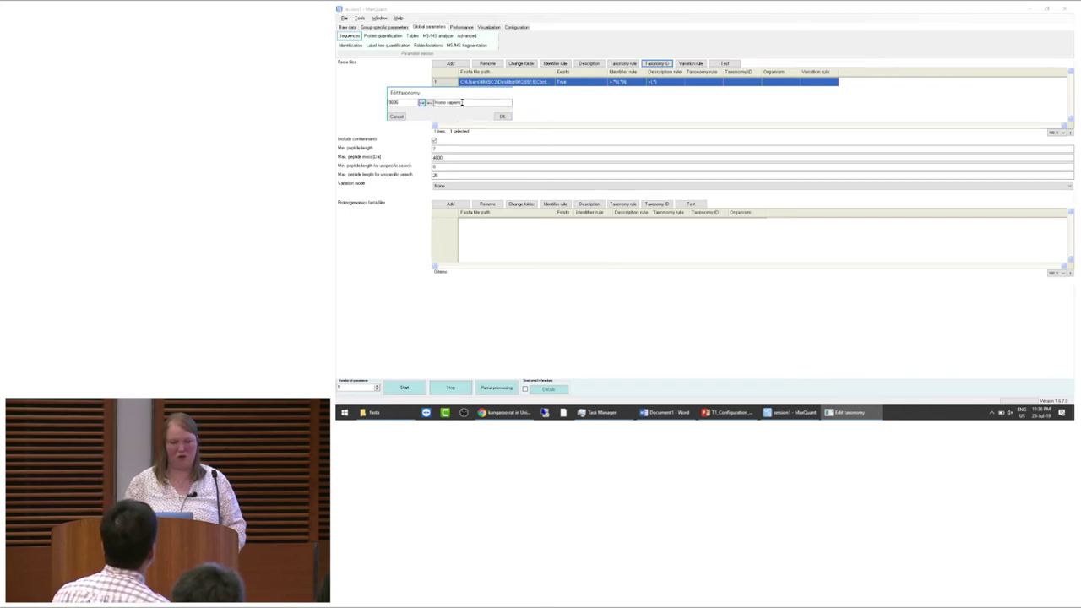
pyautogui.doubleClick(455, 102)
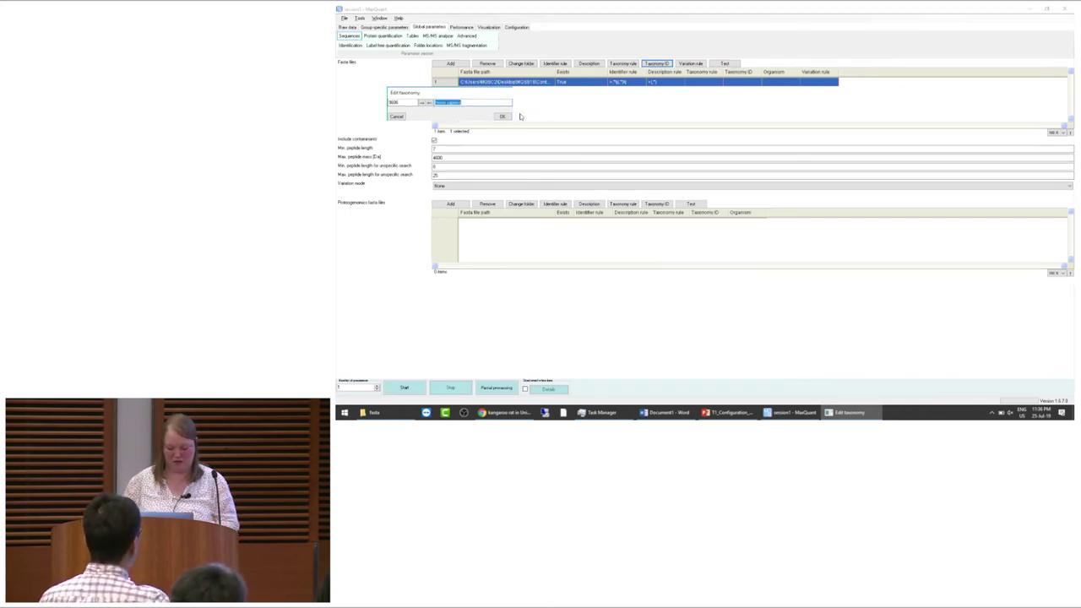
pyautogui.write('Mus musculus')
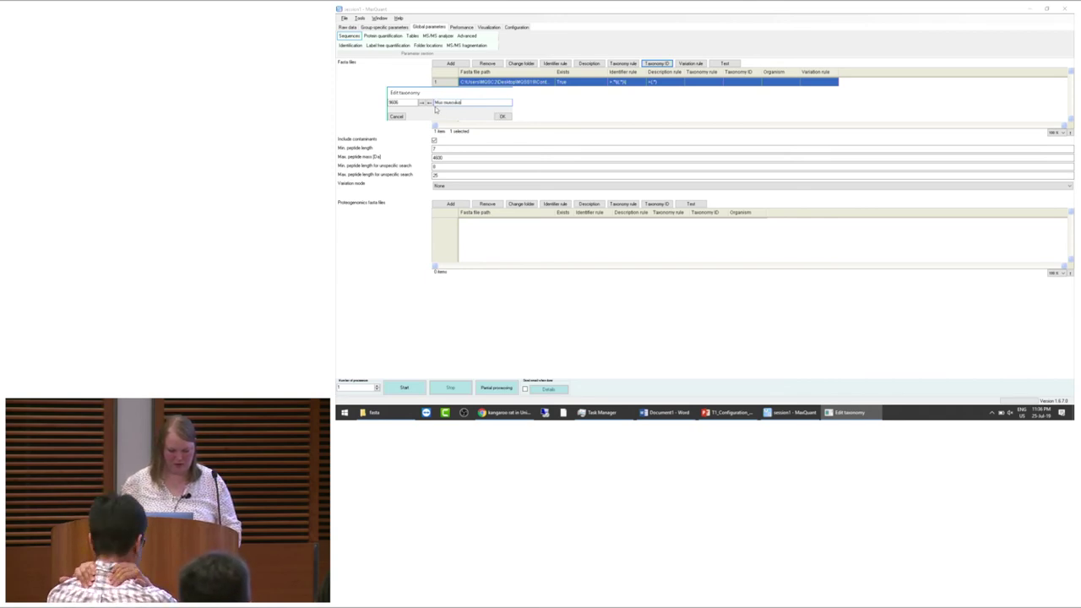
pyautogui.click(428, 102)
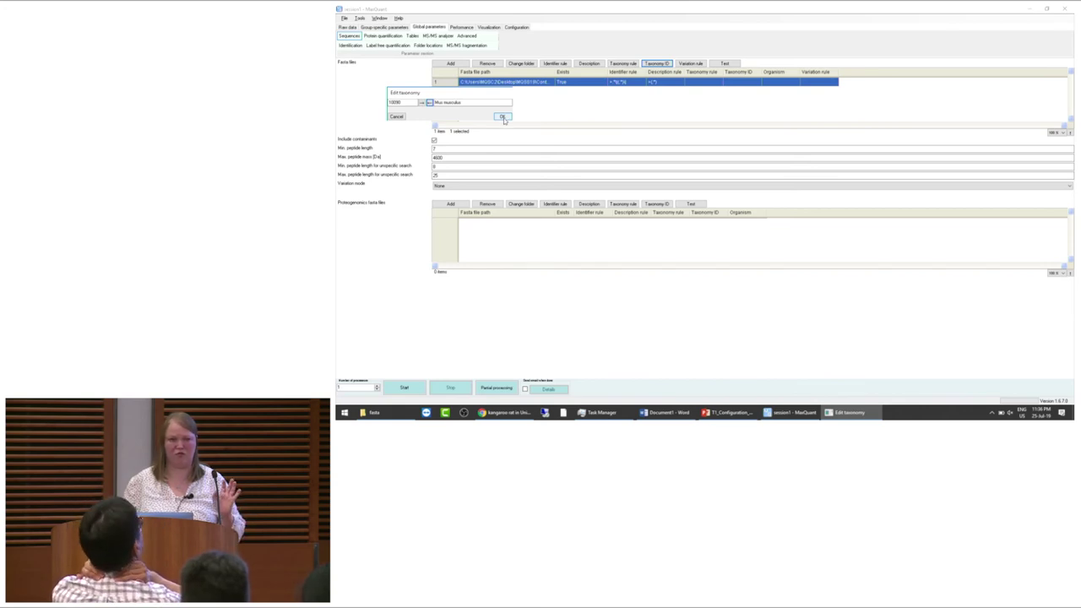
pyautogui.click(503, 117)
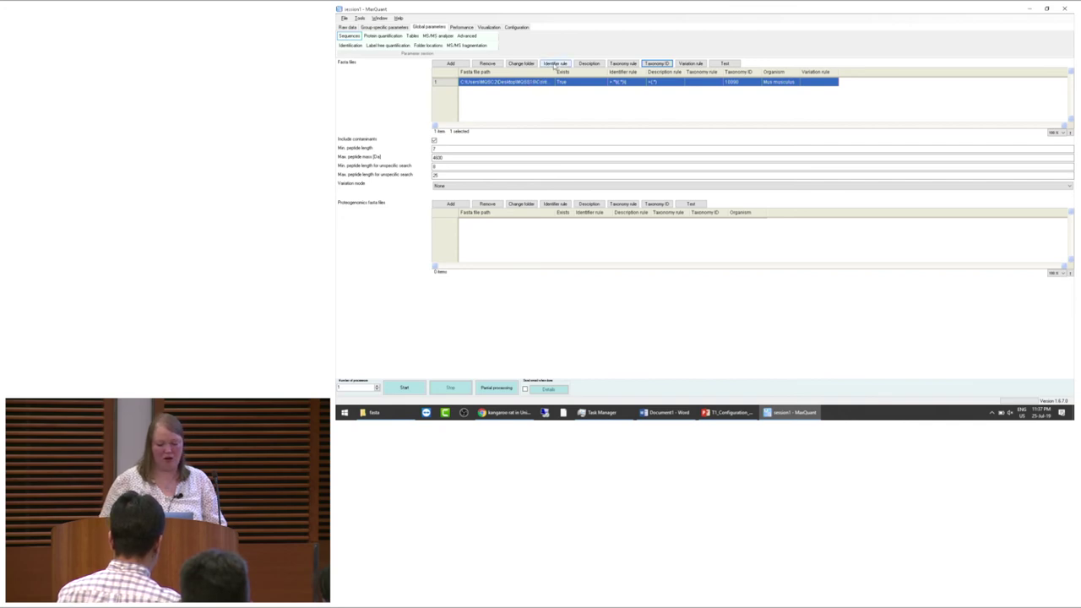
pyautogui.click(727, 64)
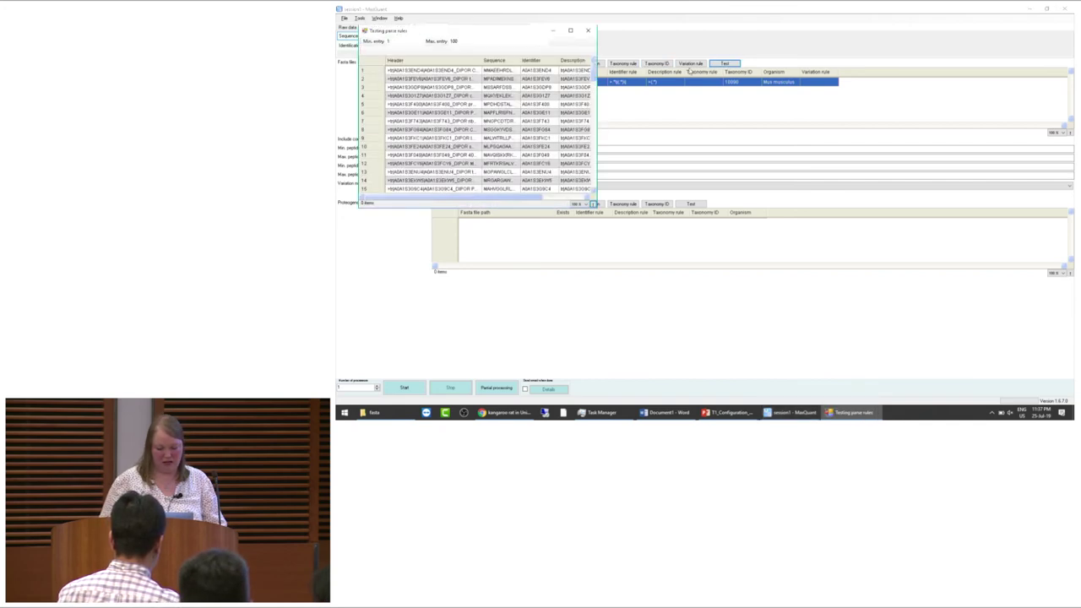
pyautogui.moveTo(597, 73); pyautogui.dragTo(877, 73)
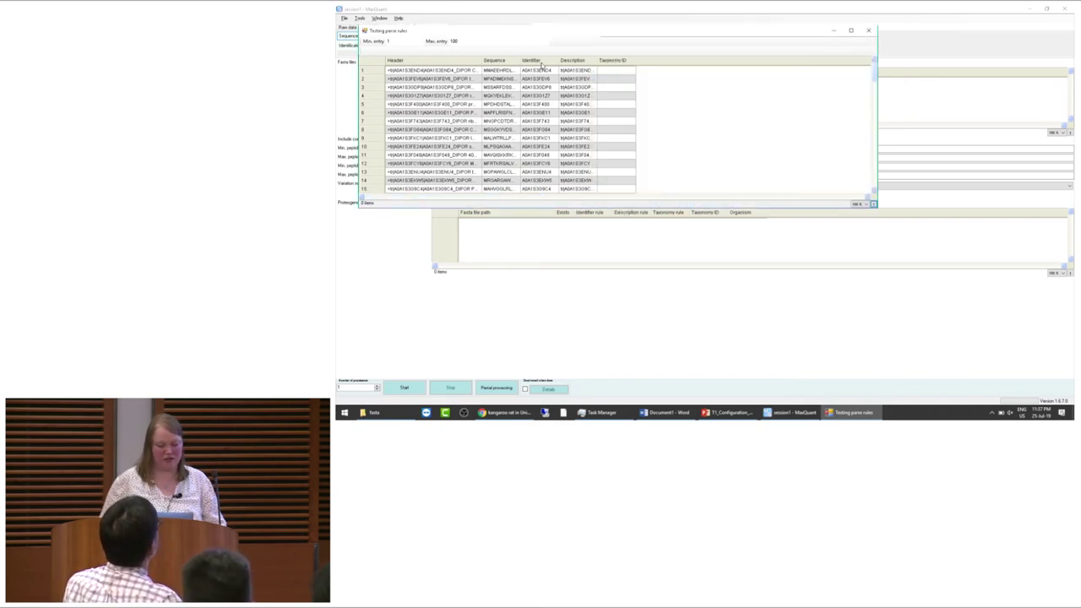
pyautogui.doubleClick(561, 61)
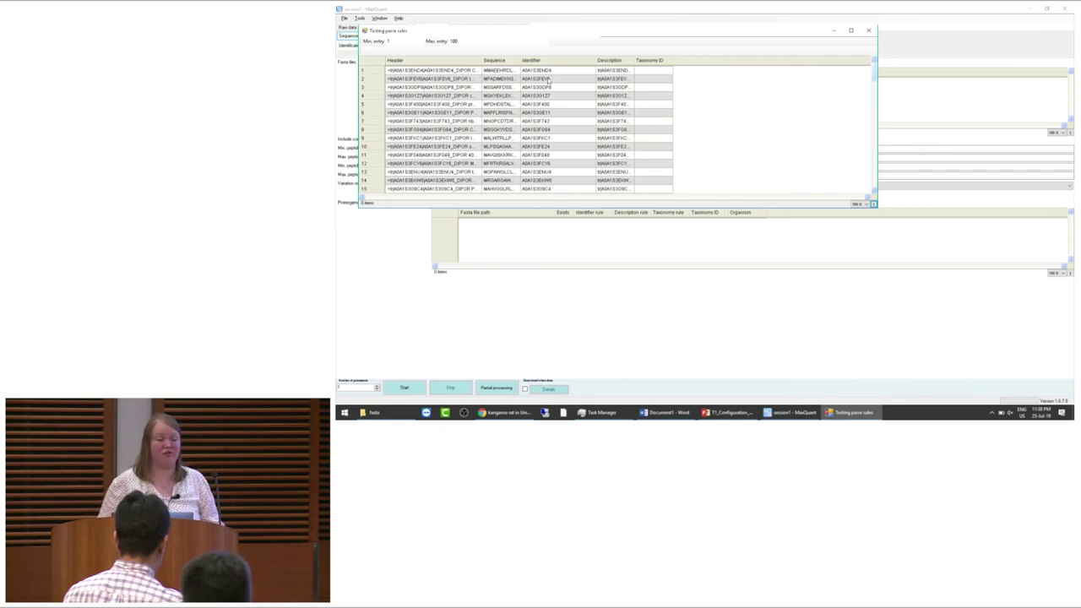
pyautogui.moveTo(585, 35); pyautogui.dragTo(592, 45)
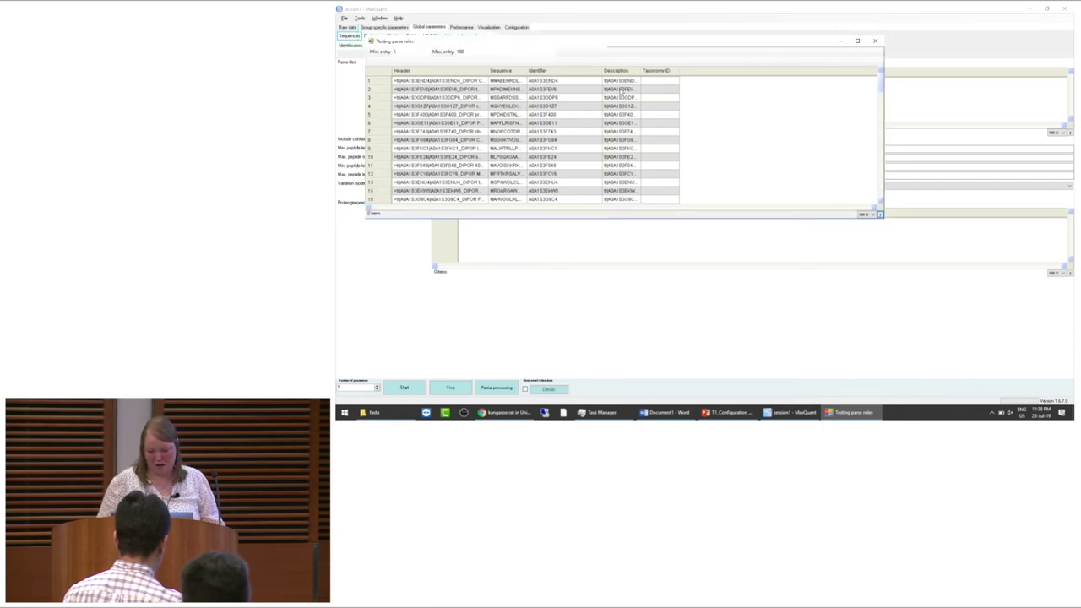
pyautogui.click(875, 41)
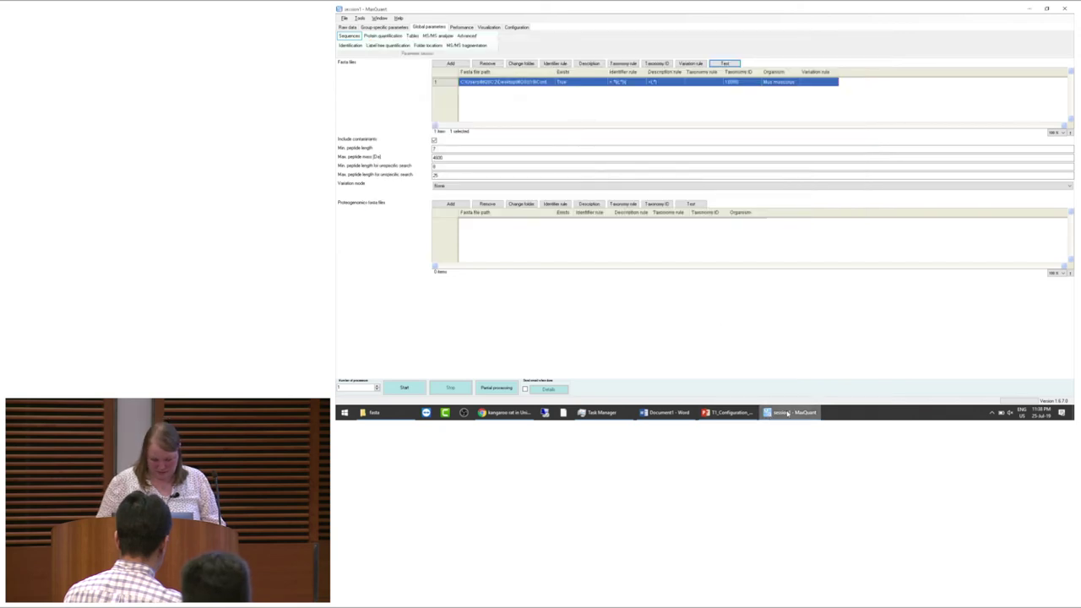
# Show PowerPoint slide 20 on automatically added decoy and contaminant sequences, then return to MaxQuant.
pyautogui.click(728, 413)
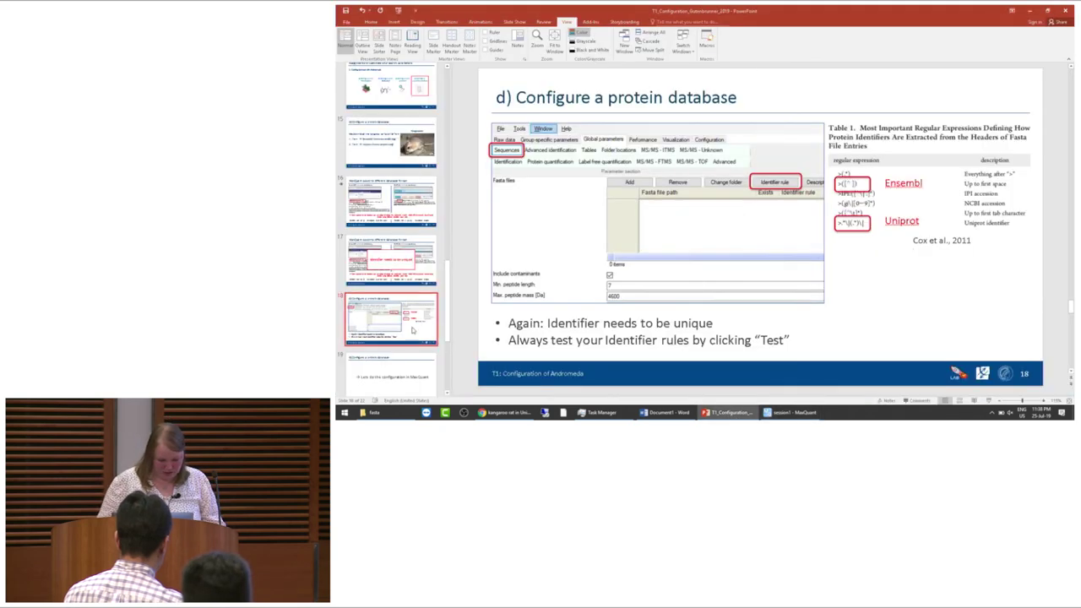
pyautogui.scroll(-2, 408, 320)
pyautogui.scroll(-1, 408, 320)
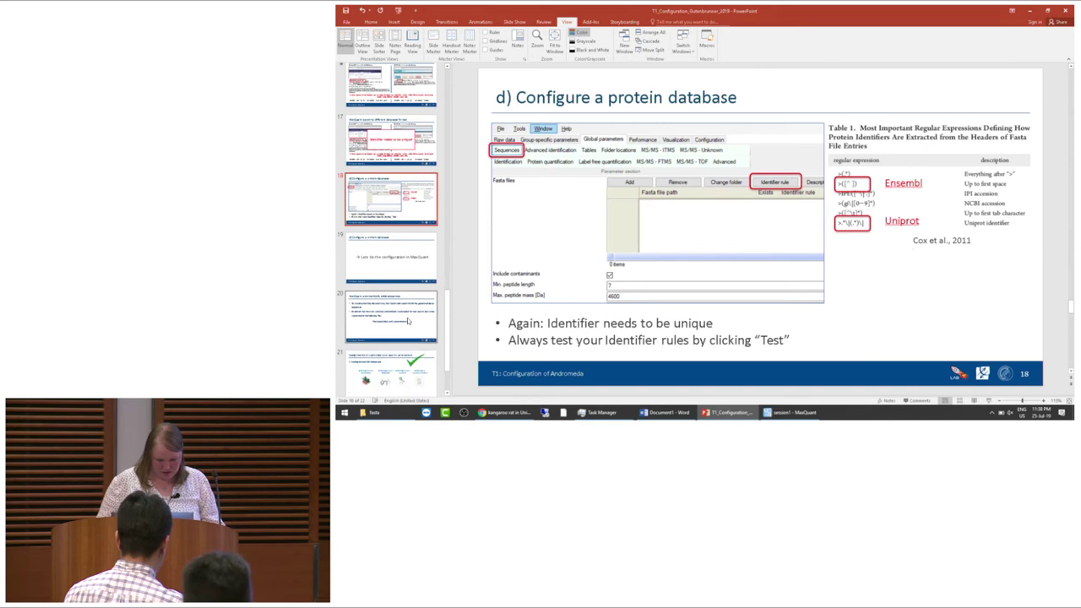
pyautogui.click(409, 320)
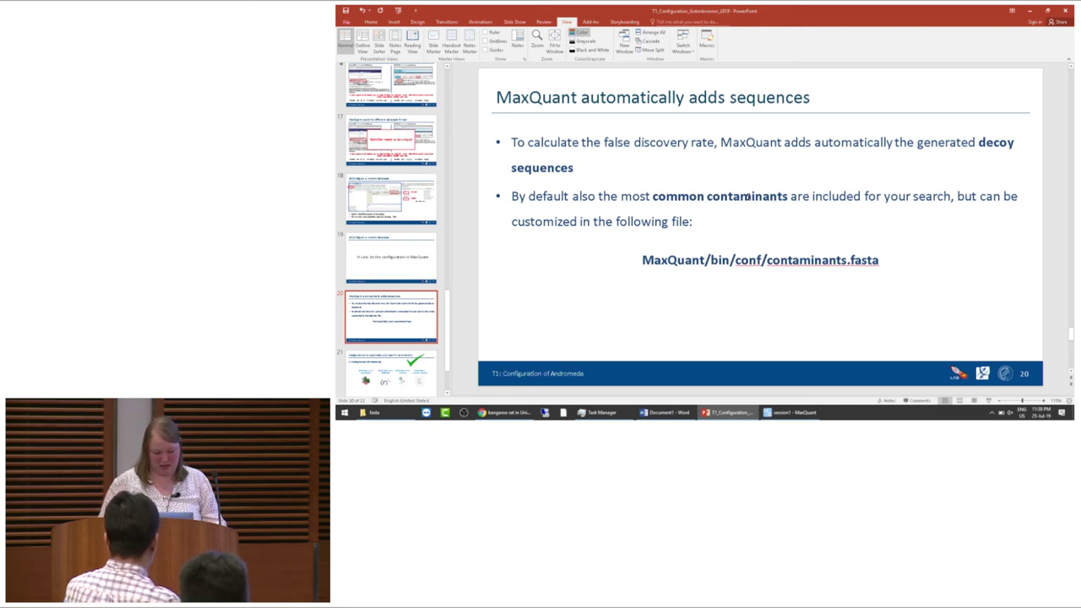
pyautogui.scroll(-2, 403, 255)
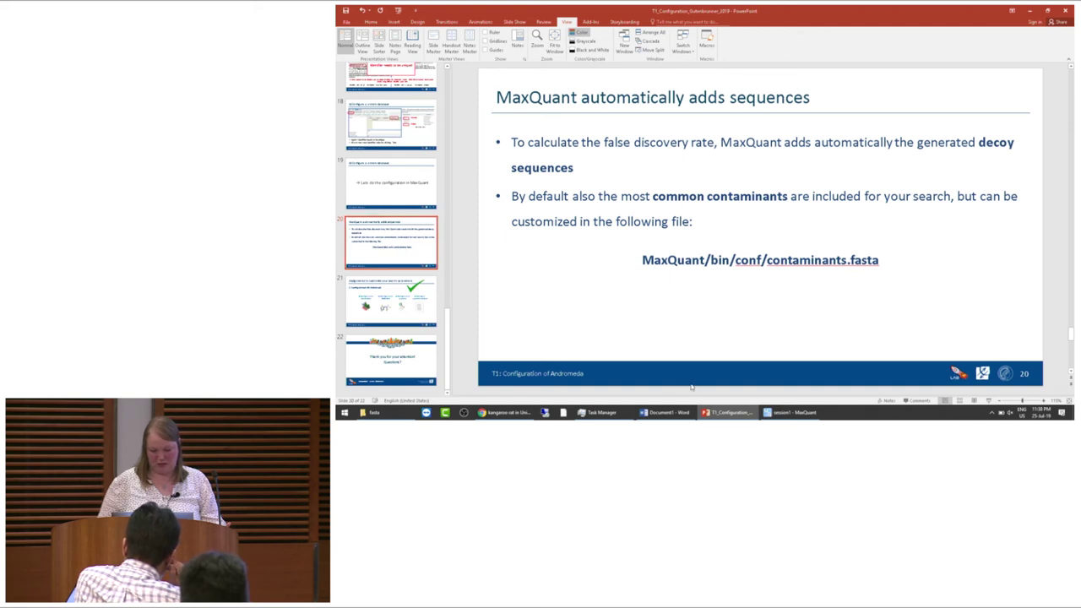
pyautogui.click(798, 413)
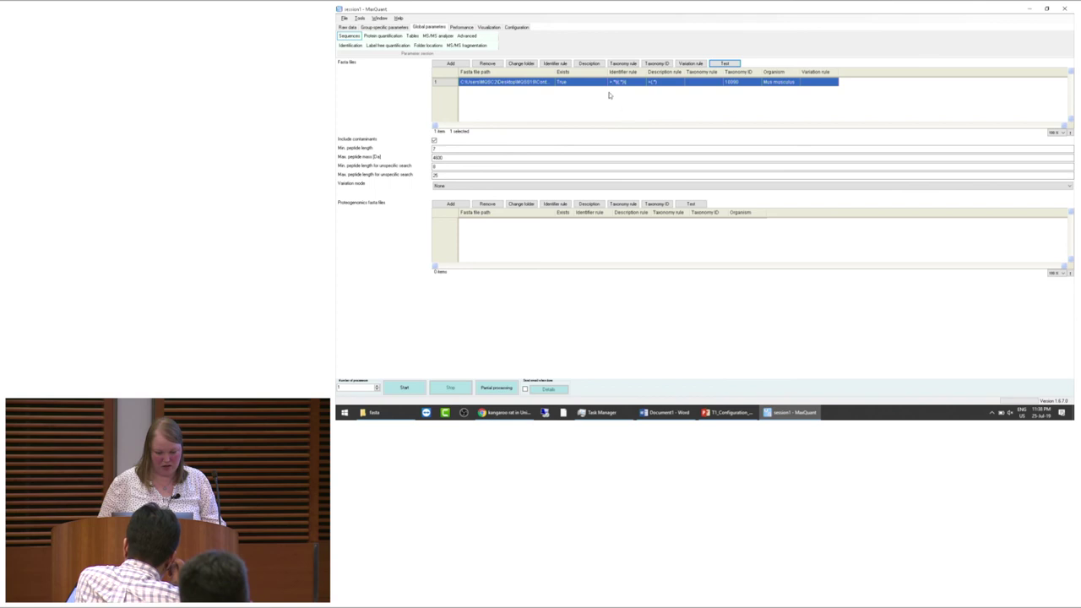
# View the Configuration tab, then quit MaxQuant, confirming the exit prompt with Yes.
pyautogui.click(515, 27)
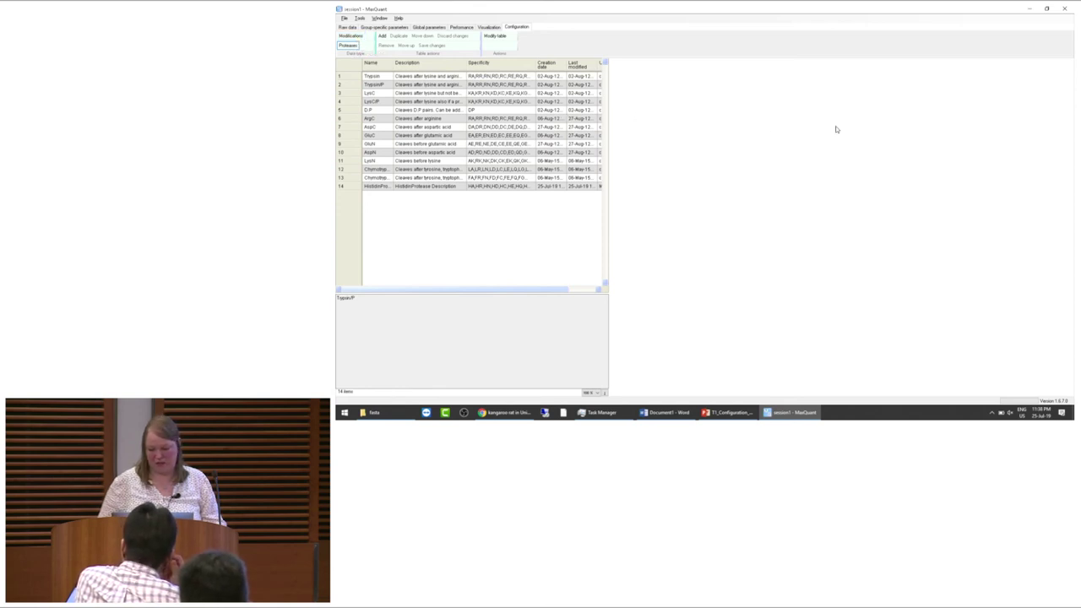
pyautogui.click(1064, 10)
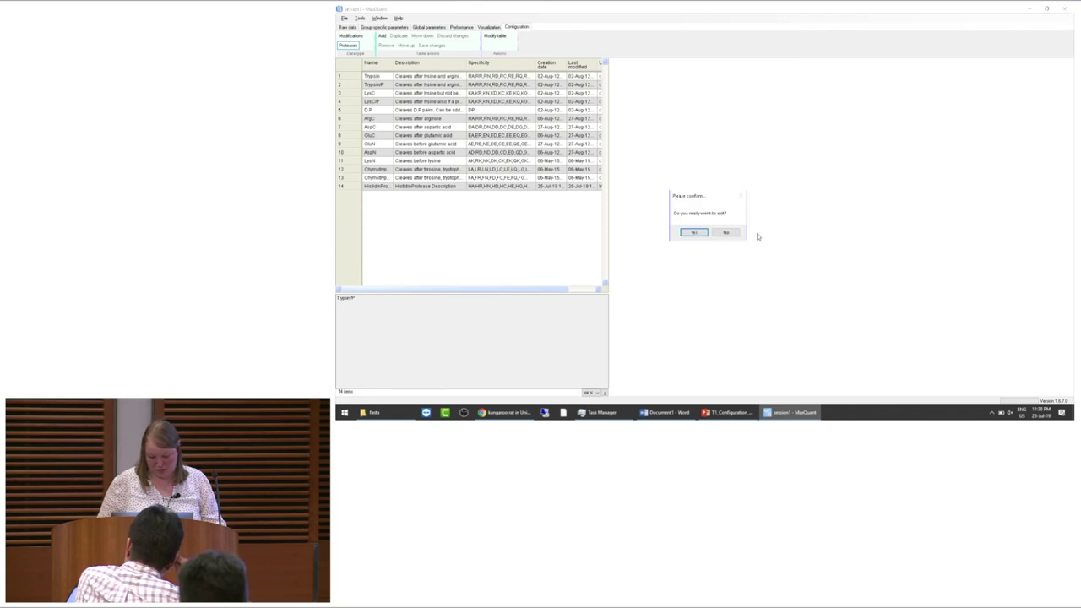
pyautogui.click(694, 233)
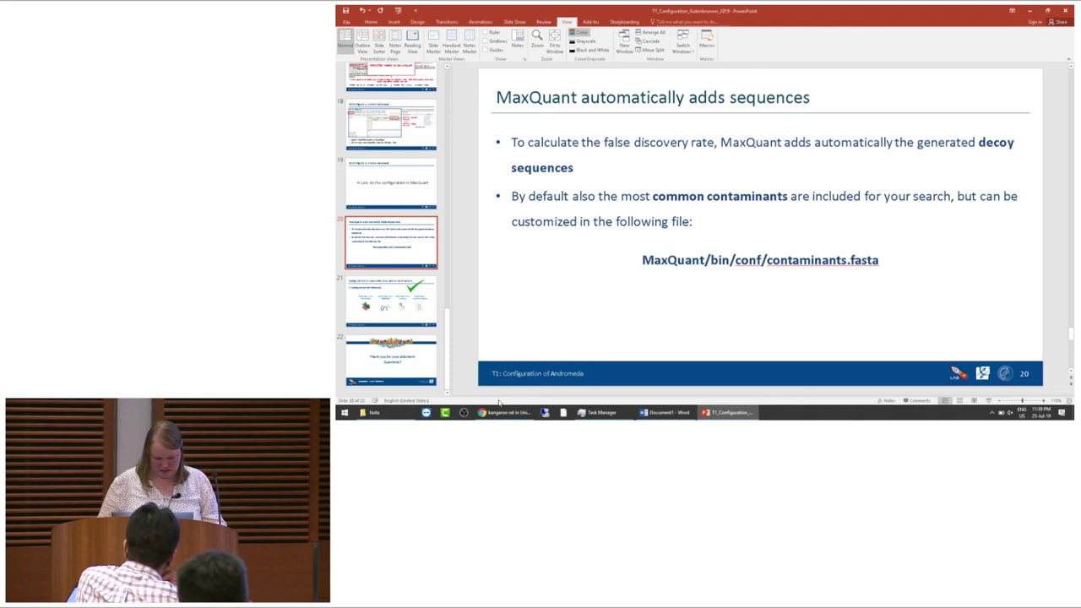
# Launch MaxQuant.exe from MQSS19\Content\software\MaxQuant to start a fresh session.
pyautogui.click(371, 411)
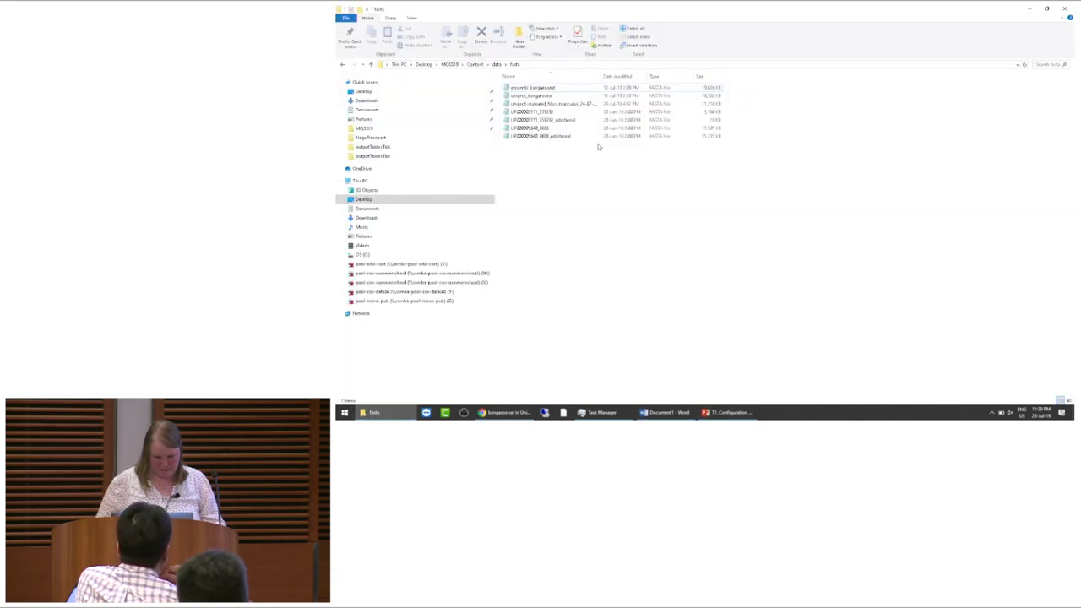
pyautogui.click(449, 64)
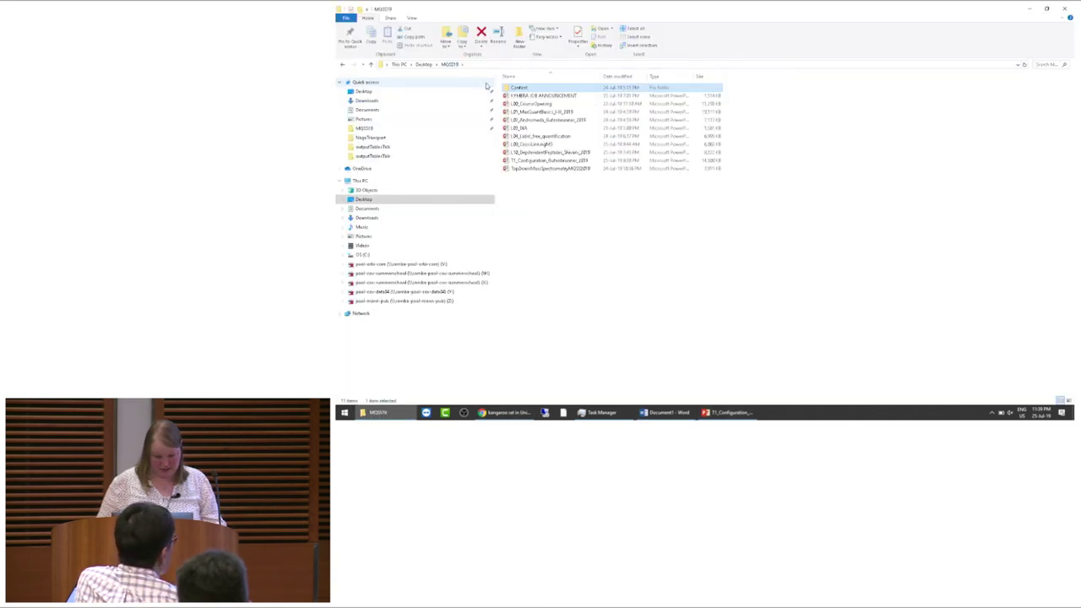
pyautogui.doubleClick(525, 89)
pyautogui.doubleClick(520, 104)
pyautogui.doubleClick(524, 88)
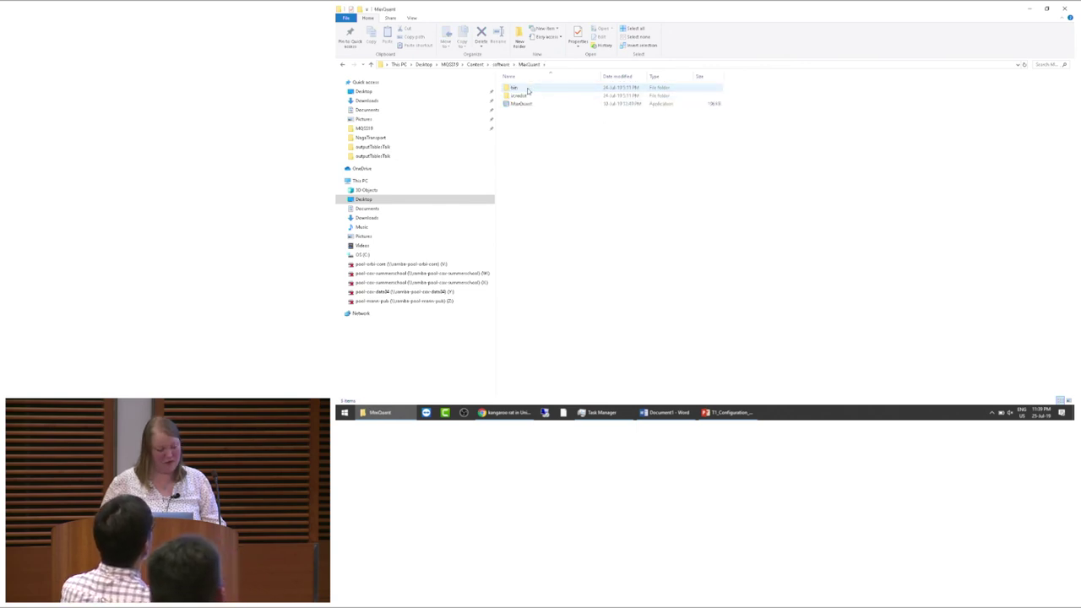
pyautogui.click(521, 104)
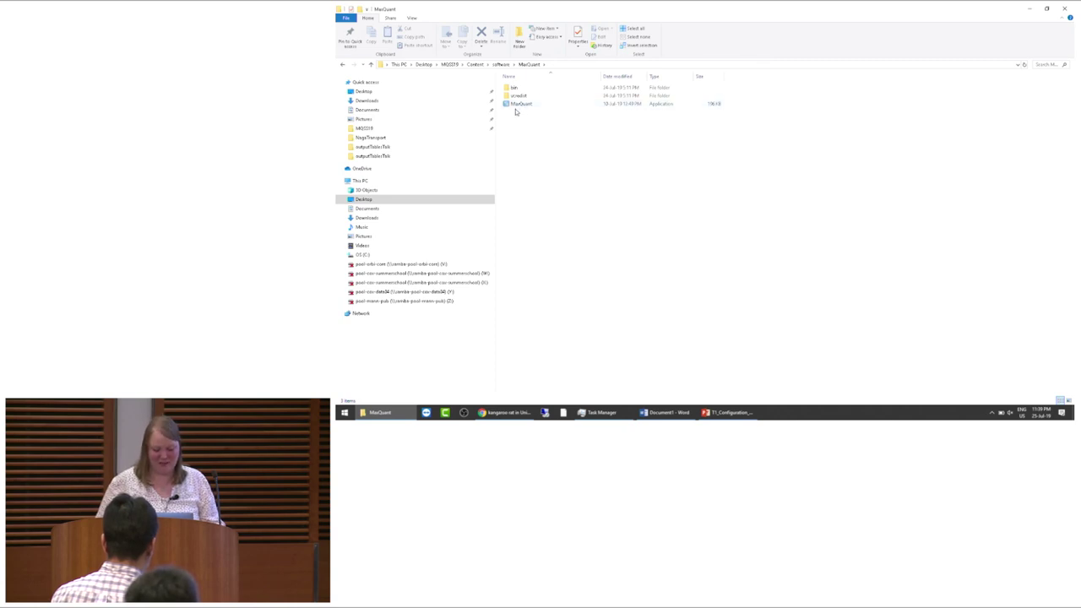
pyautogui.click(520, 104)
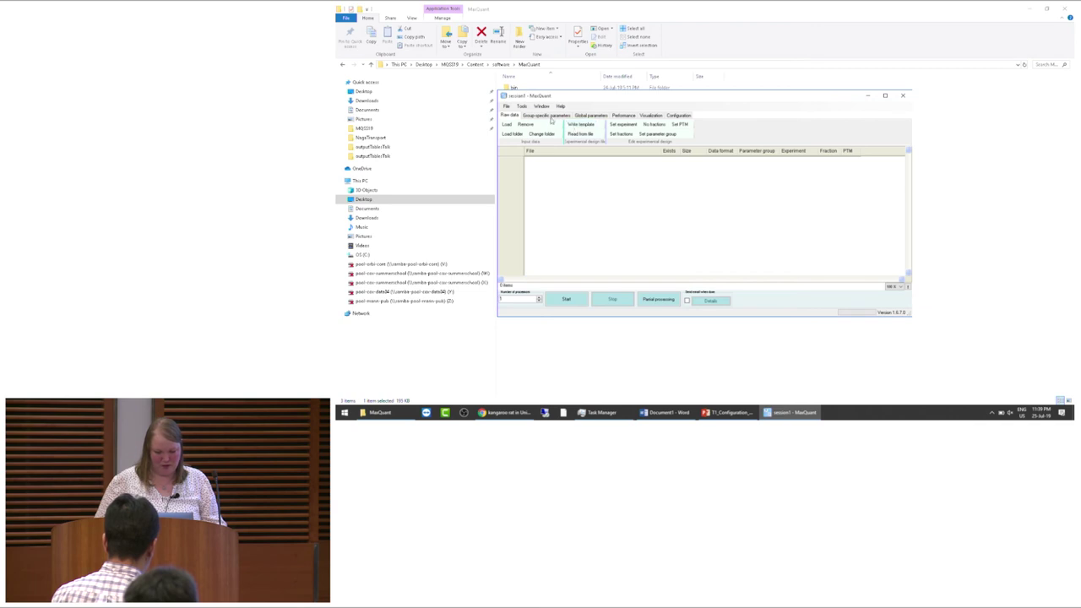
# Open Group 0's group-specific parameters and browse the variable modifications list.
pyautogui.moveTo(565, 100); pyautogui.dragTo(511, 70)
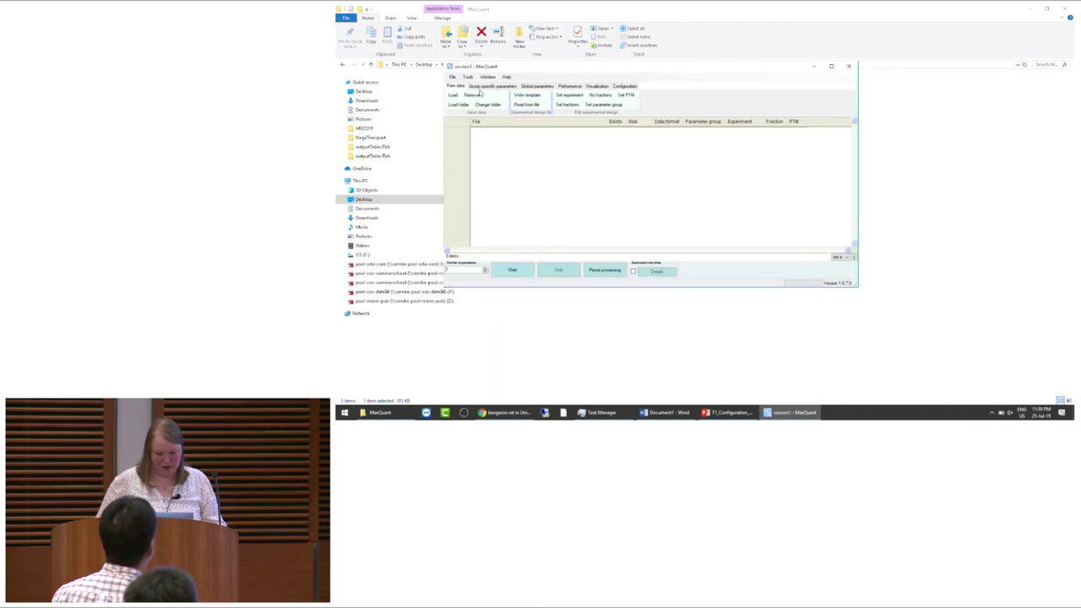
pyautogui.click(480, 86)
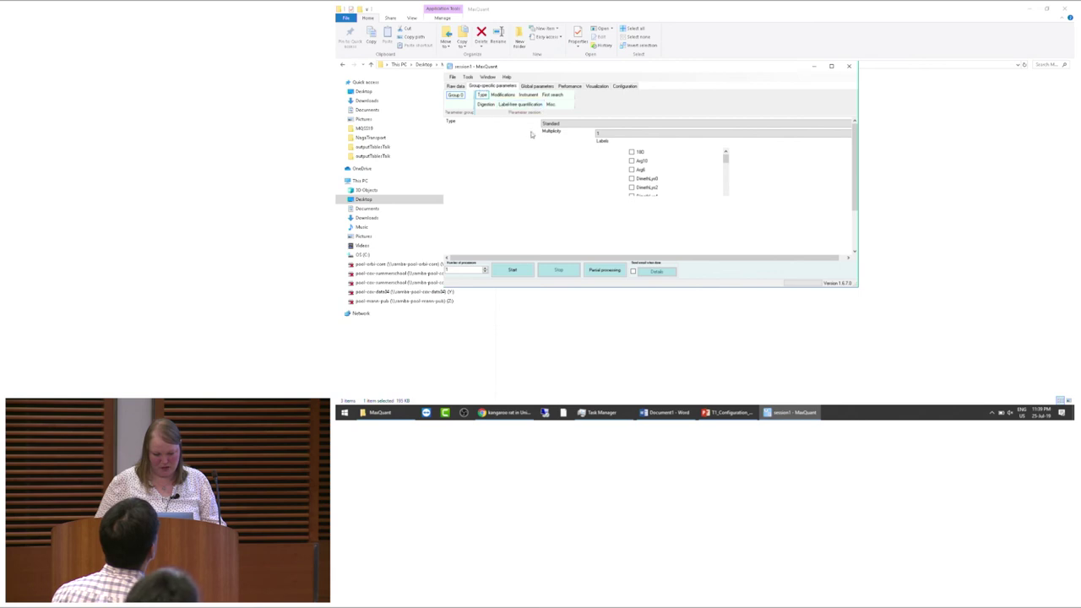
pyautogui.click(502, 94)
pyautogui.click(562, 133)
pyautogui.scroll(-2, 559, 162)
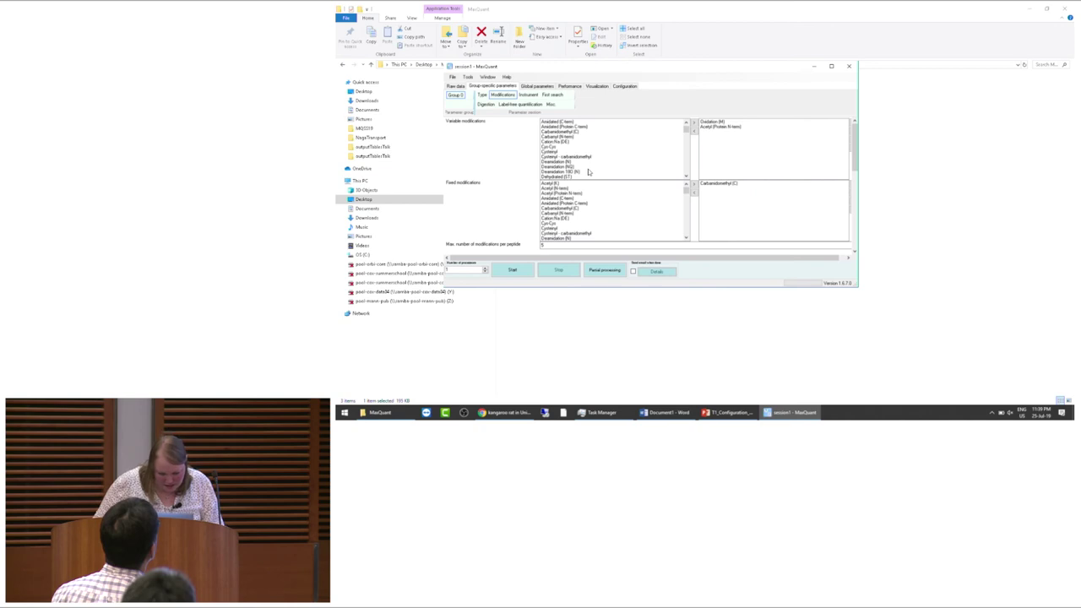
pyautogui.scroll(-2, 590, 172)
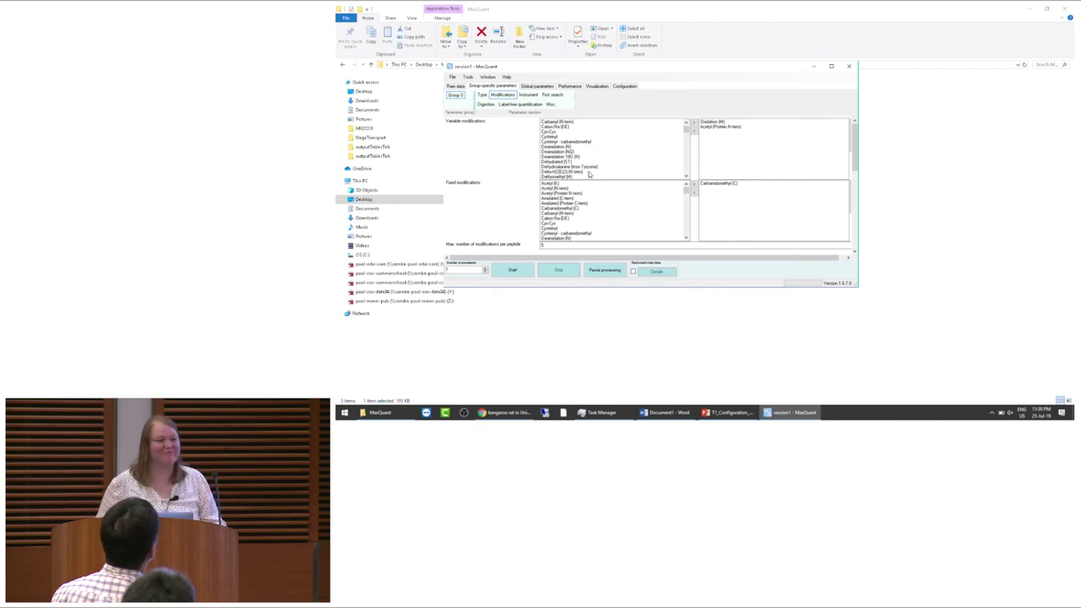
pyautogui.click(592, 167)
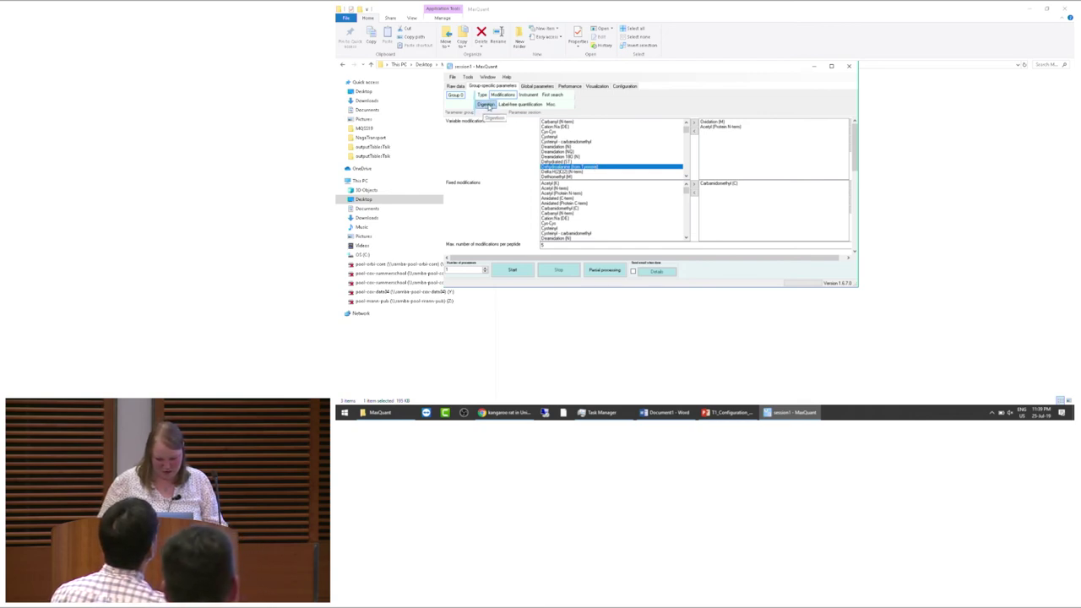
# Browse the Digestion sub-tab's enzyme list, including Chymotrypsin+.
pyautogui.click(486, 104)
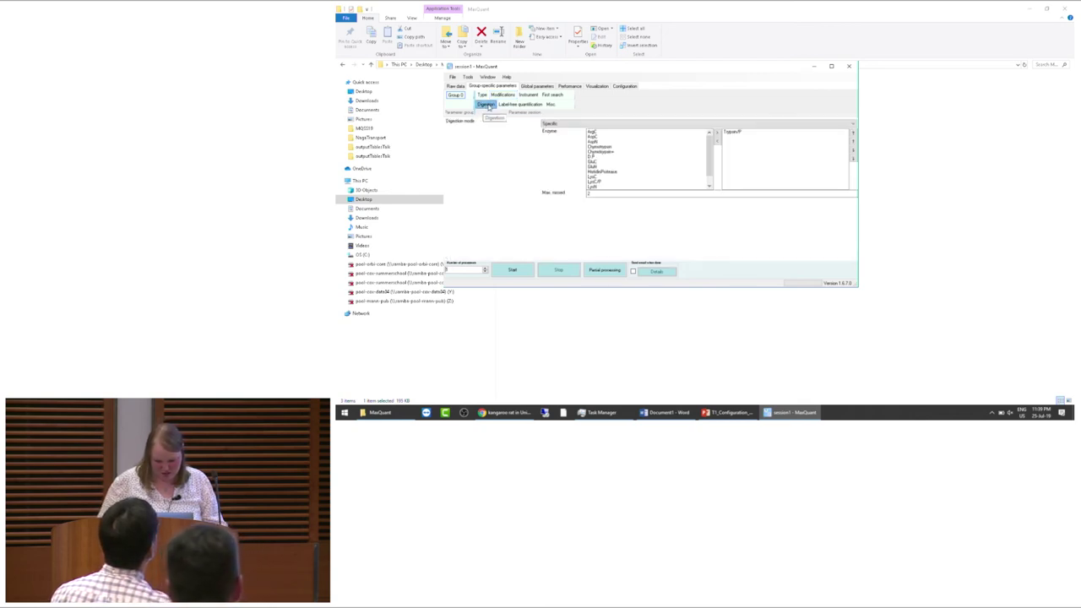
pyautogui.click(608, 151)
pyautogui.click(616, 173)
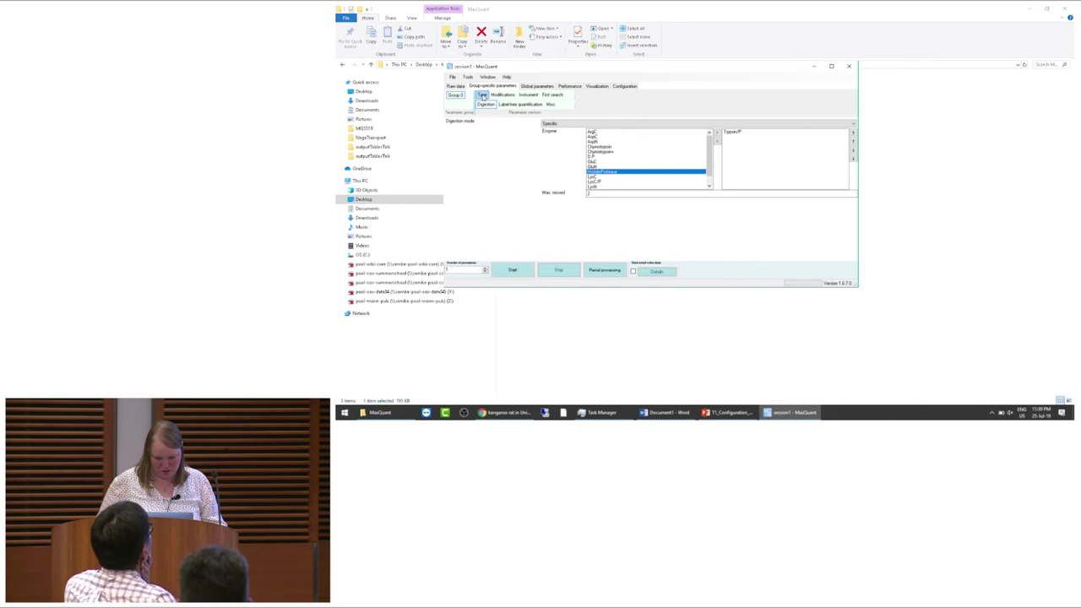
# Return to Type settings (Standard, multiplicity 1) and scroll through the available labels.
pyautogui.click(482, 96)
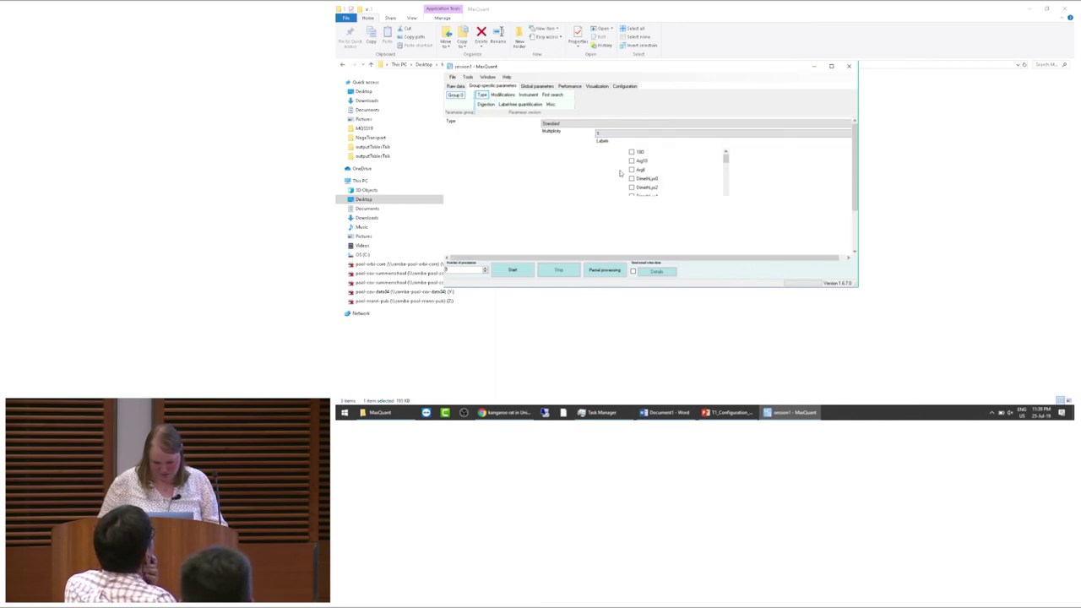
pyautogui.scroll(-1, 618, 175)
pyautogui.scroll(1, 724, 158)
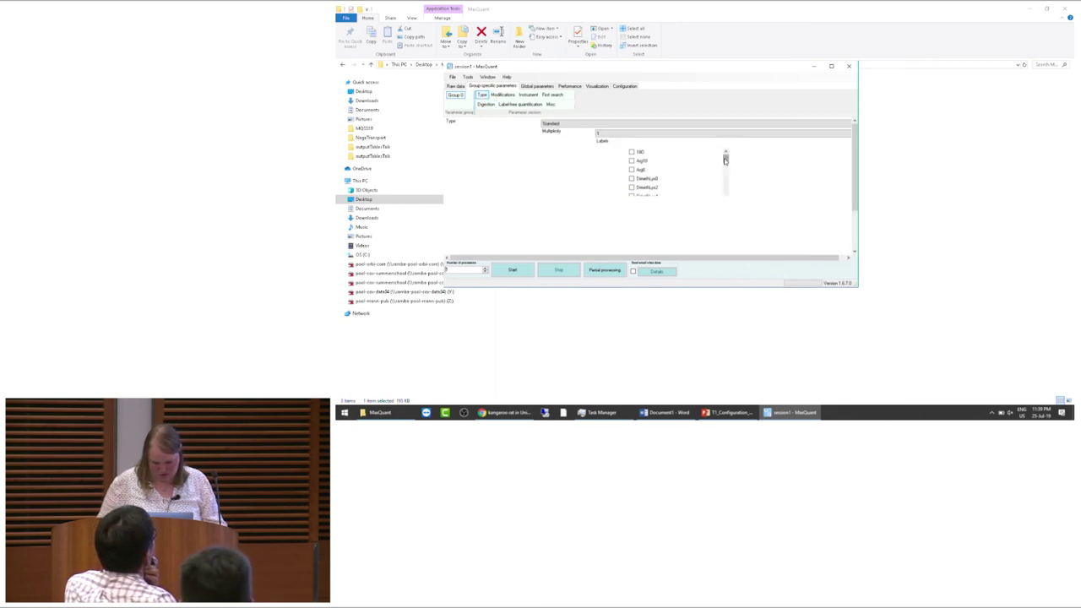
pyautogui.moveTo(725, 161); pyautogui.dragTo(725, 191)
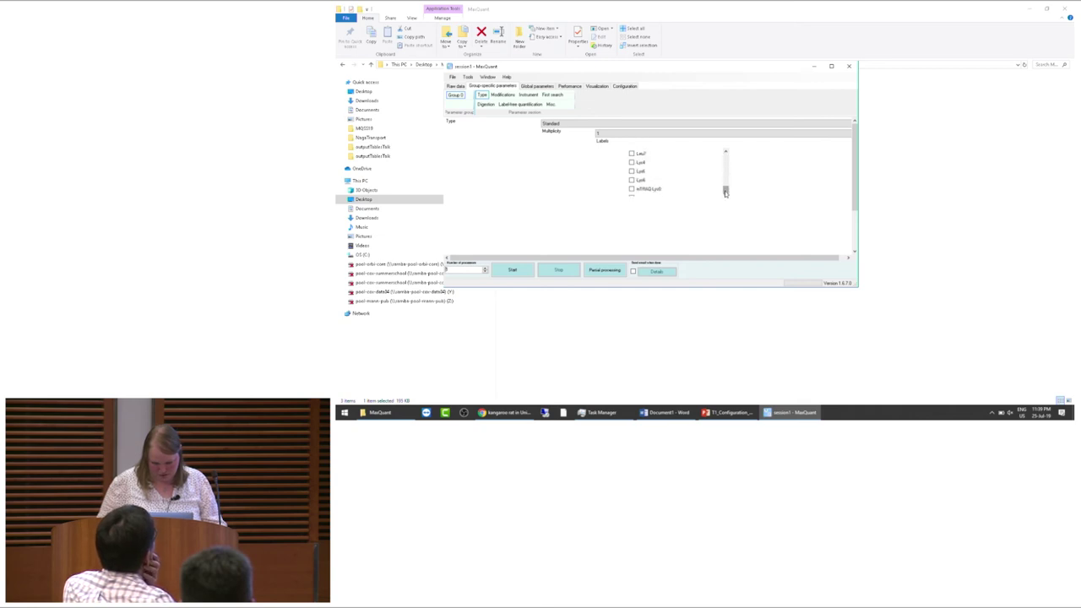
pyautogui.scroll(-2, 726, 192)
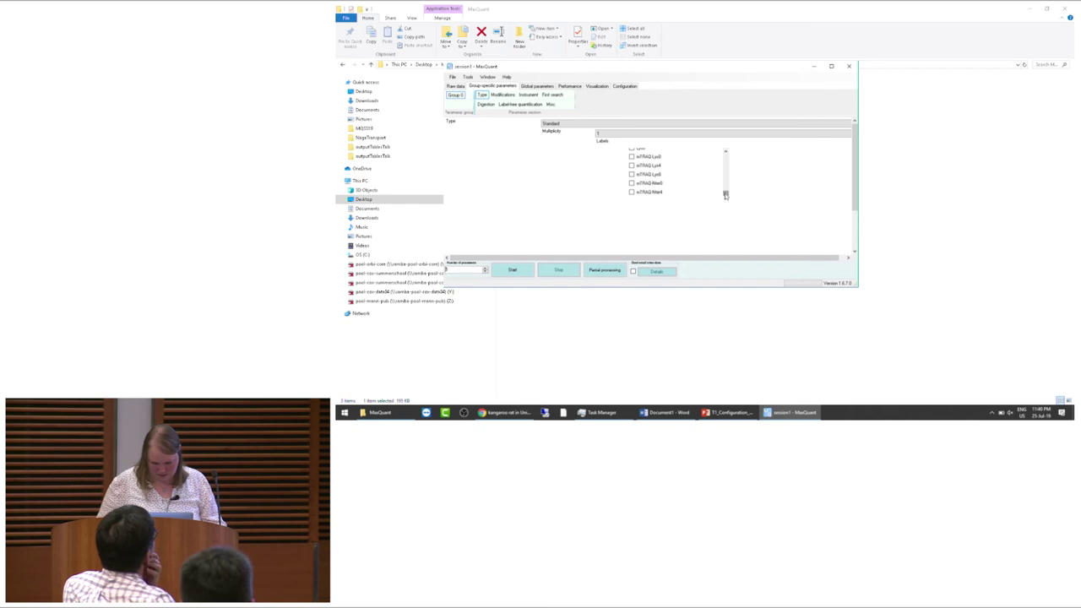
pyautogui.moveTo(725, 194)
pyautogui.mouseDown()
pyautogui.moveTo(726, 166)
pyautogui.moveTo(722, 174)
pyautogui.mouseUp()
pyautogui.scroll(-2, 721, 174)
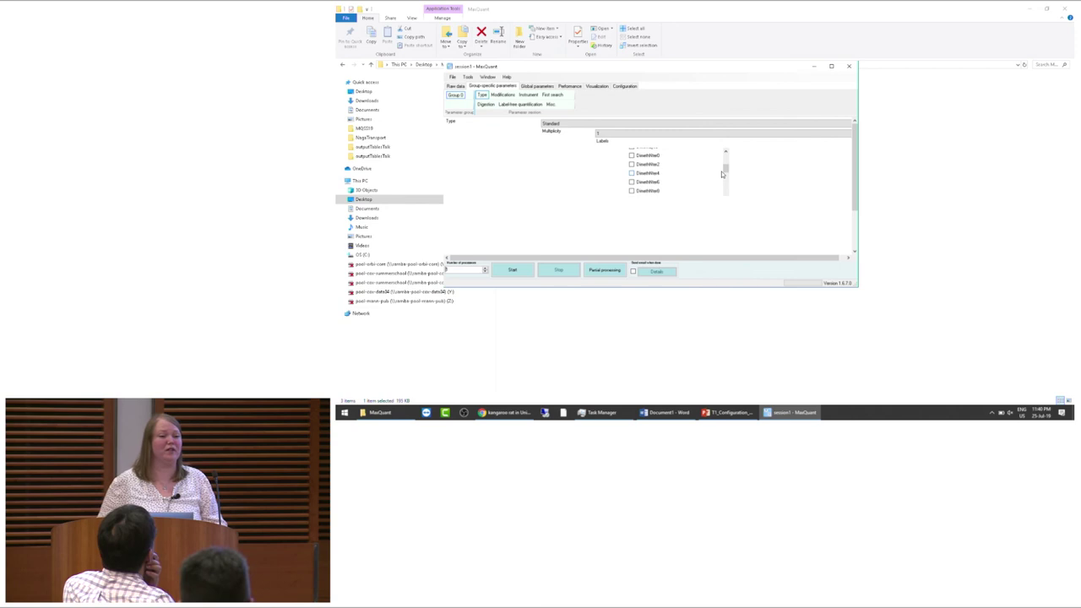